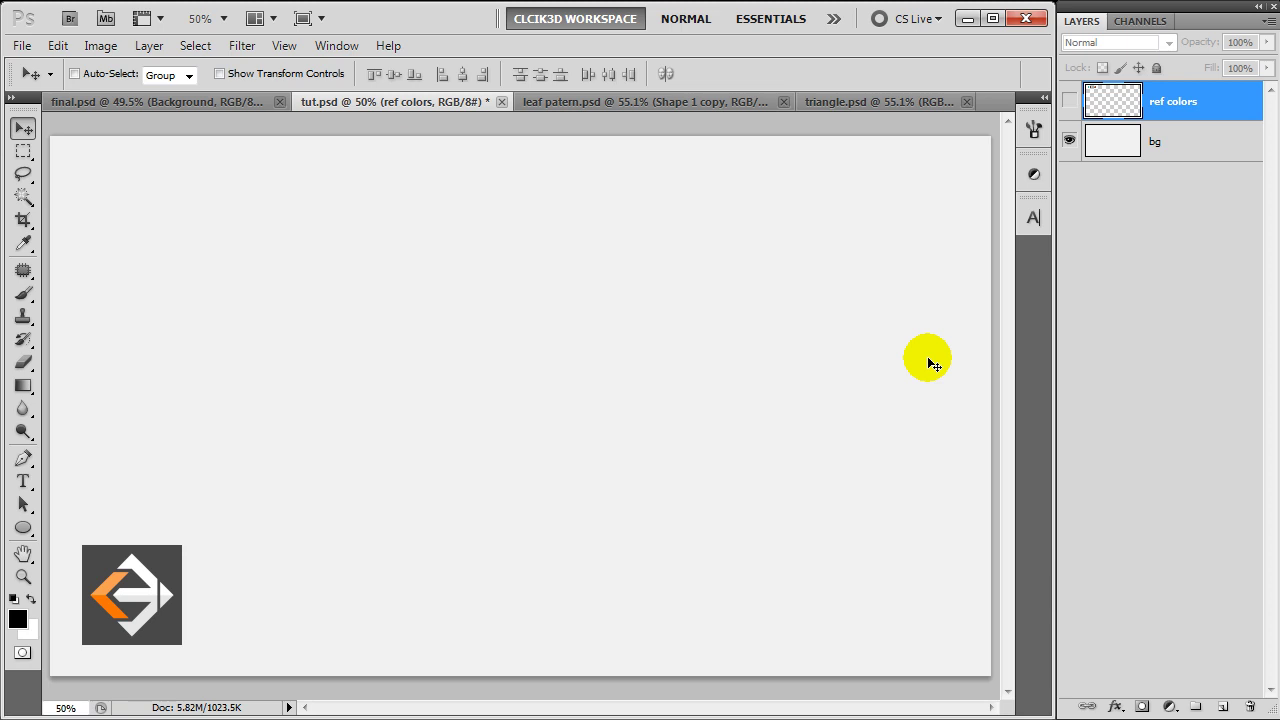
Show the four reference colour circles and add an empty Layer 1 above them.
{"action": "left_click", "coordinate": [1069, 101]}
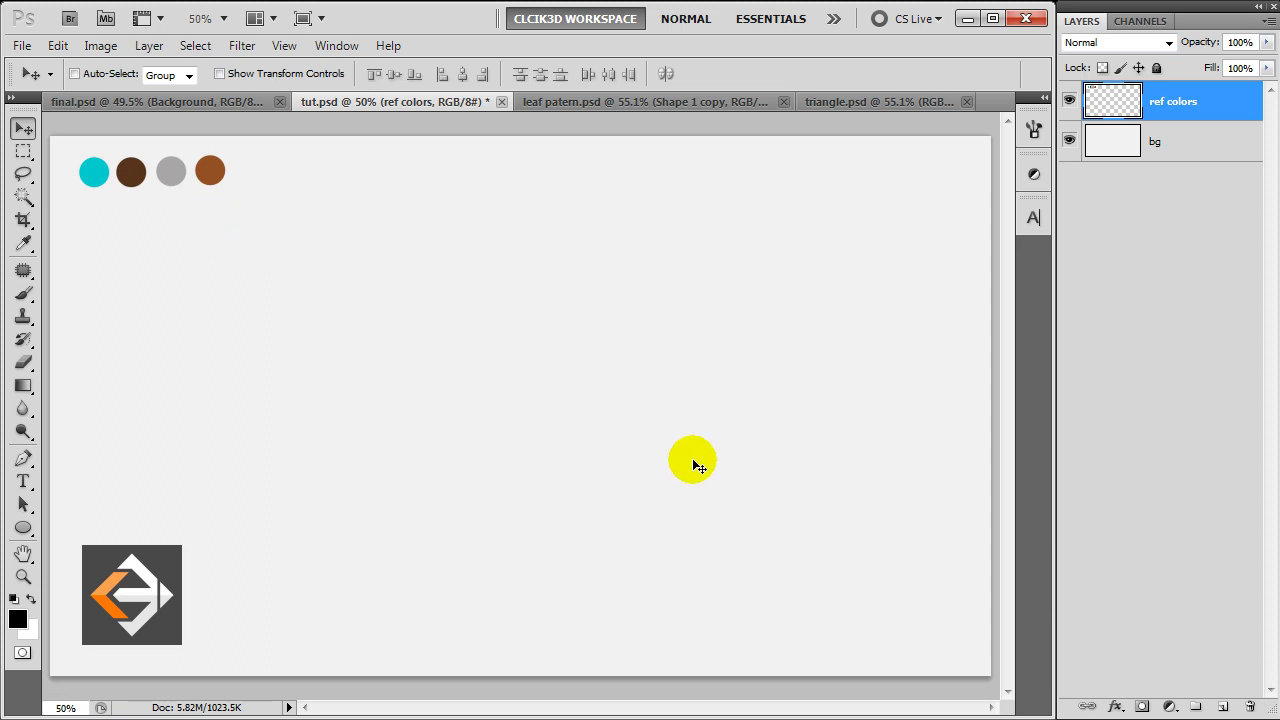
{"action": "left_click", "coordinate": [1222, 705]}
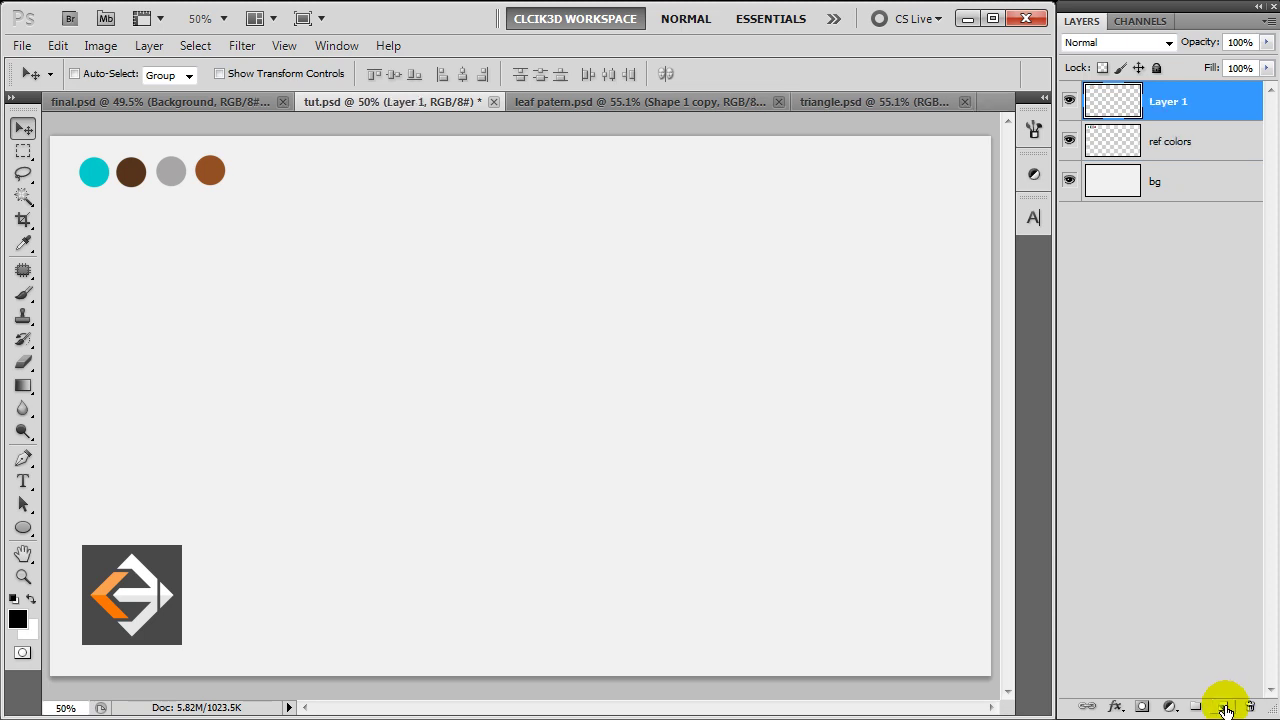
Rename Layer 1 to 'pattern' and switch to the leaf patern.psd document.
{"action": "left_click", "coordinate": [1173, 101]}
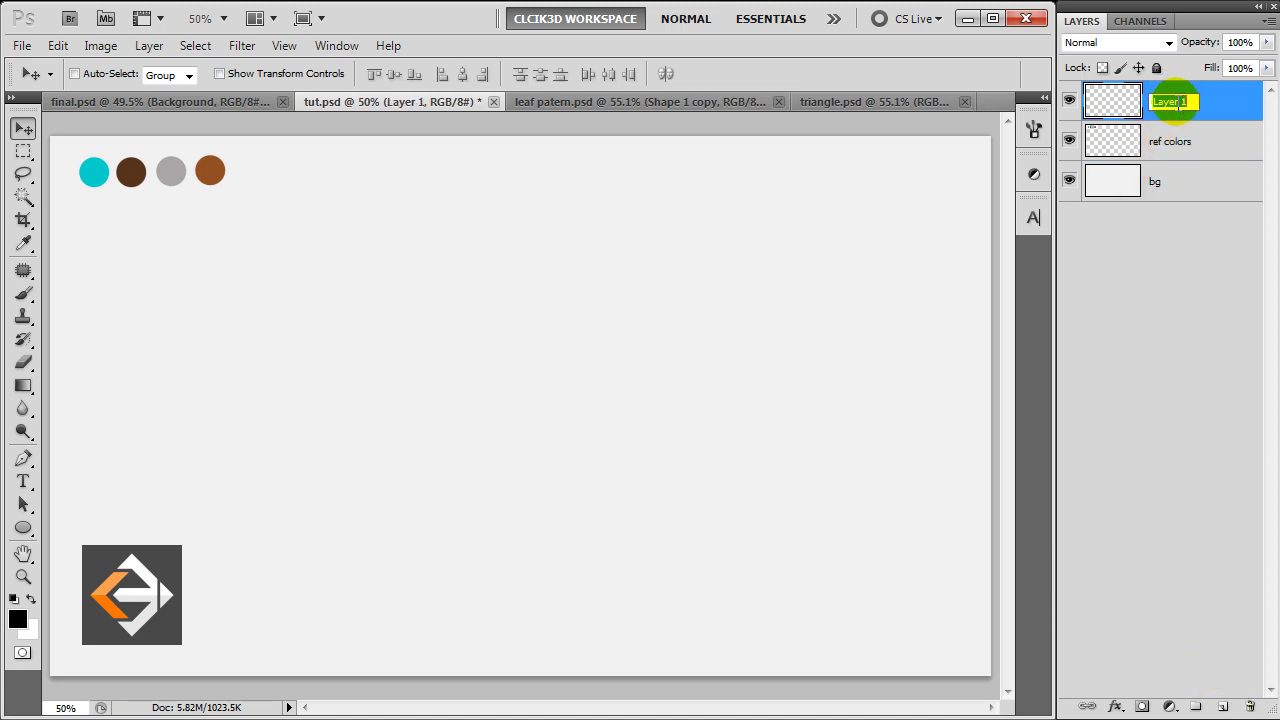
{"action": "type", "text": "pattern"}
{"action": "key", "text": "Return"}
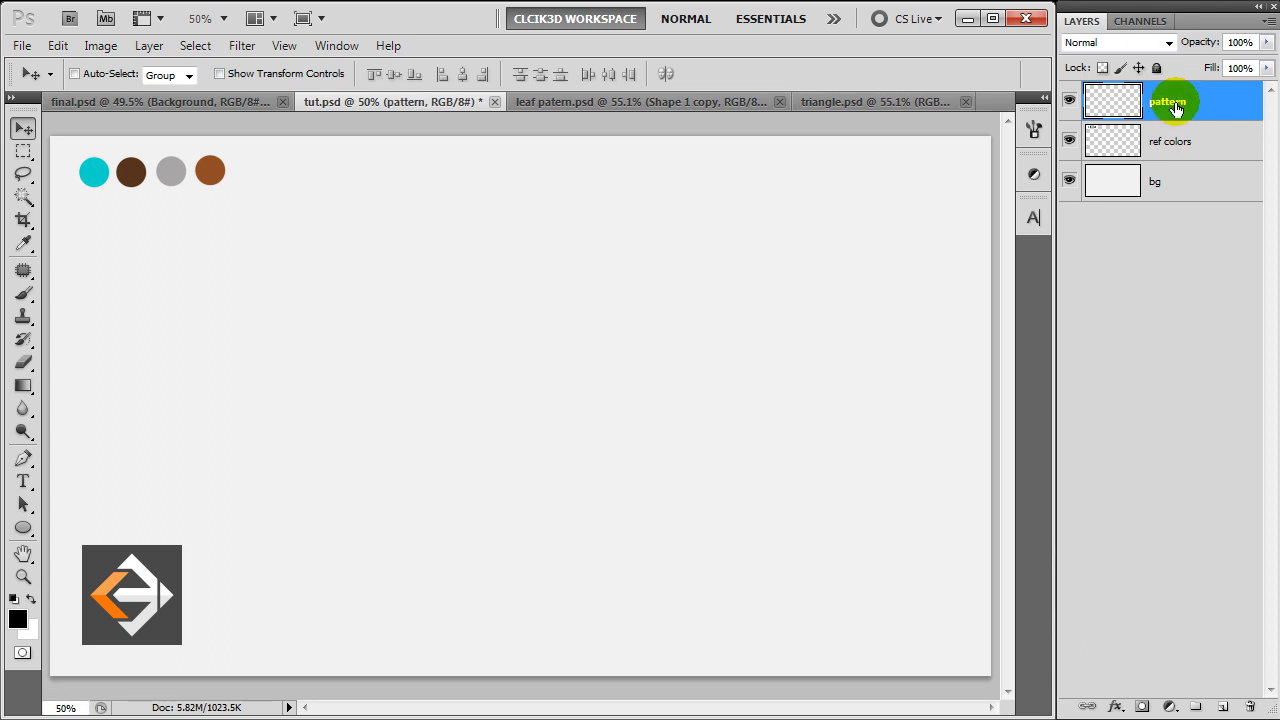
{"action": "left_click", "coordinate": [733, 108]}
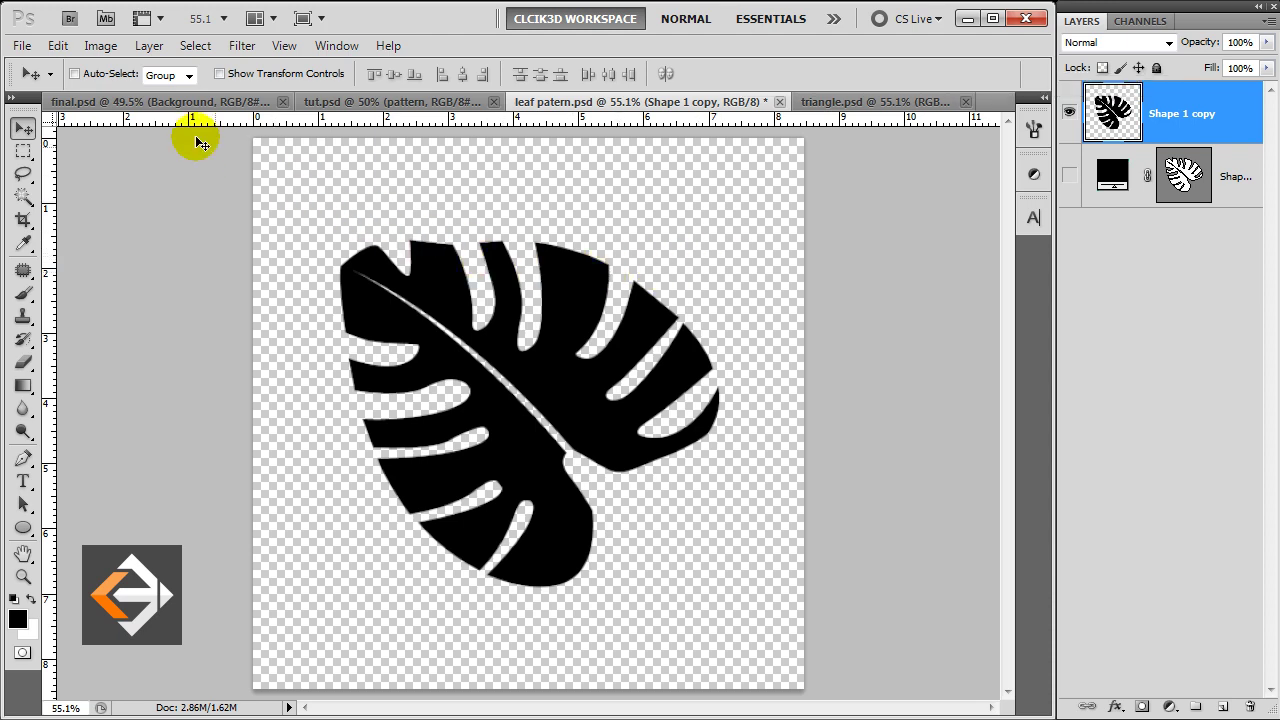
Define the black leaf shape as a new brush preset, then return to tut.psd.
{"action": "left_click", "coordinate": [58, 46]}
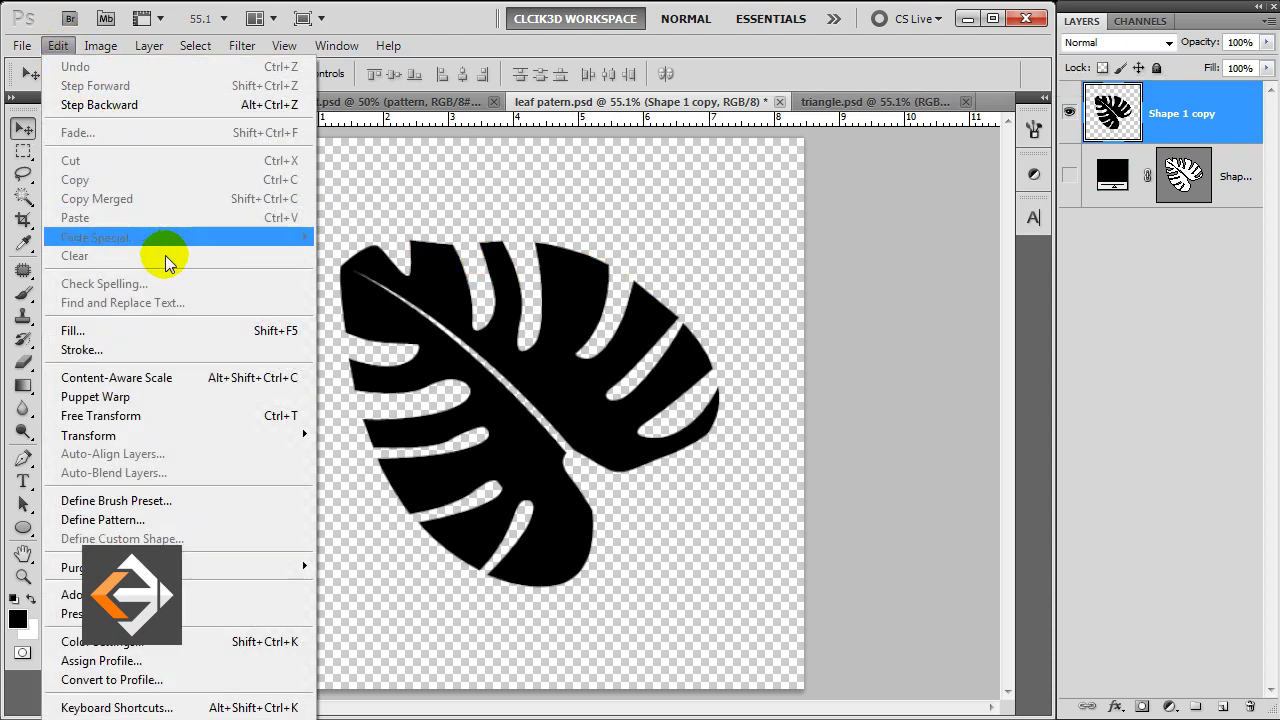
{"action": "left_click", "coordinate": [279, 505]}
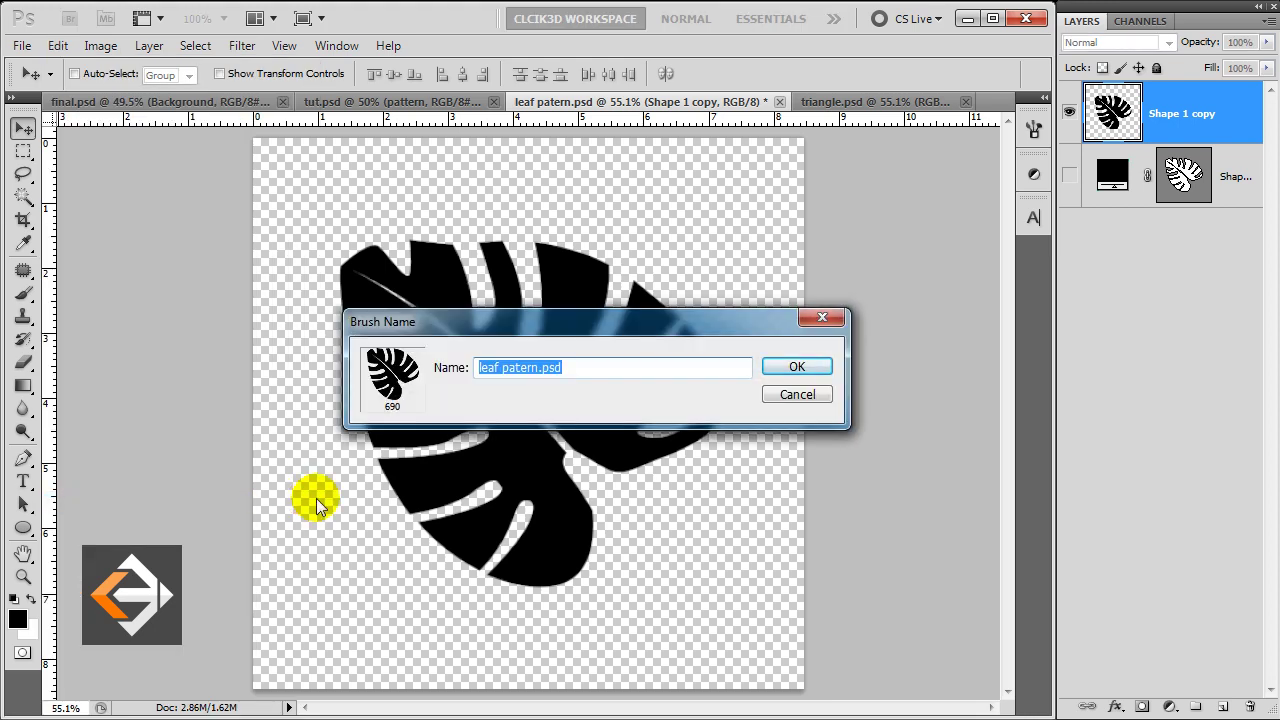
{"action": "left_click", "coordinate": [783, 367]}
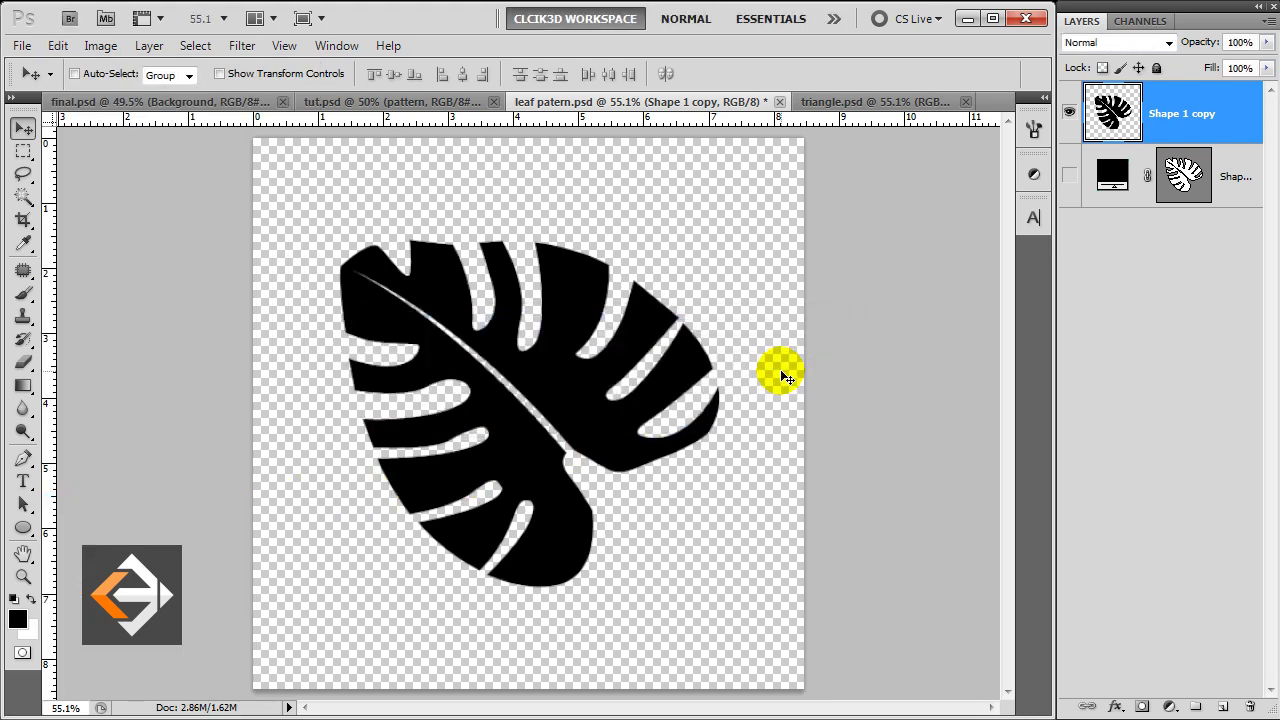
{"action": "left_click", "coordinate": [469, 103]}
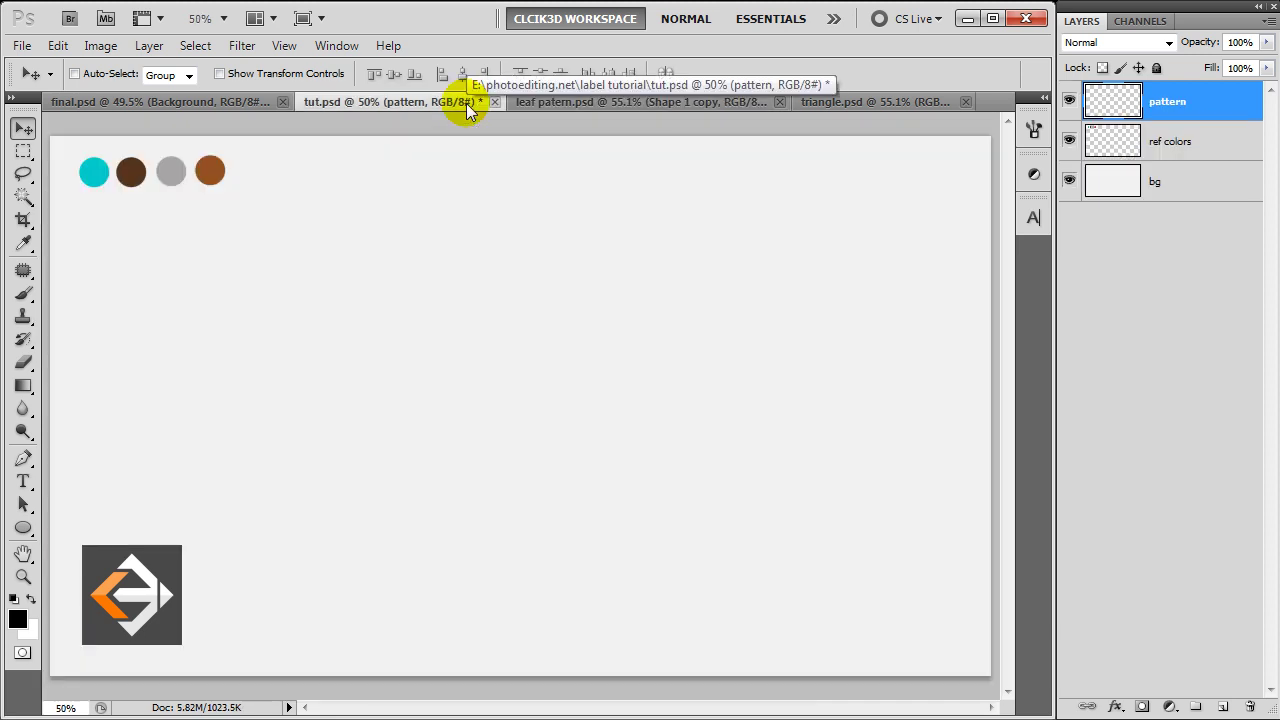
{"action": "left_click", "coordinate": [24, 293]}
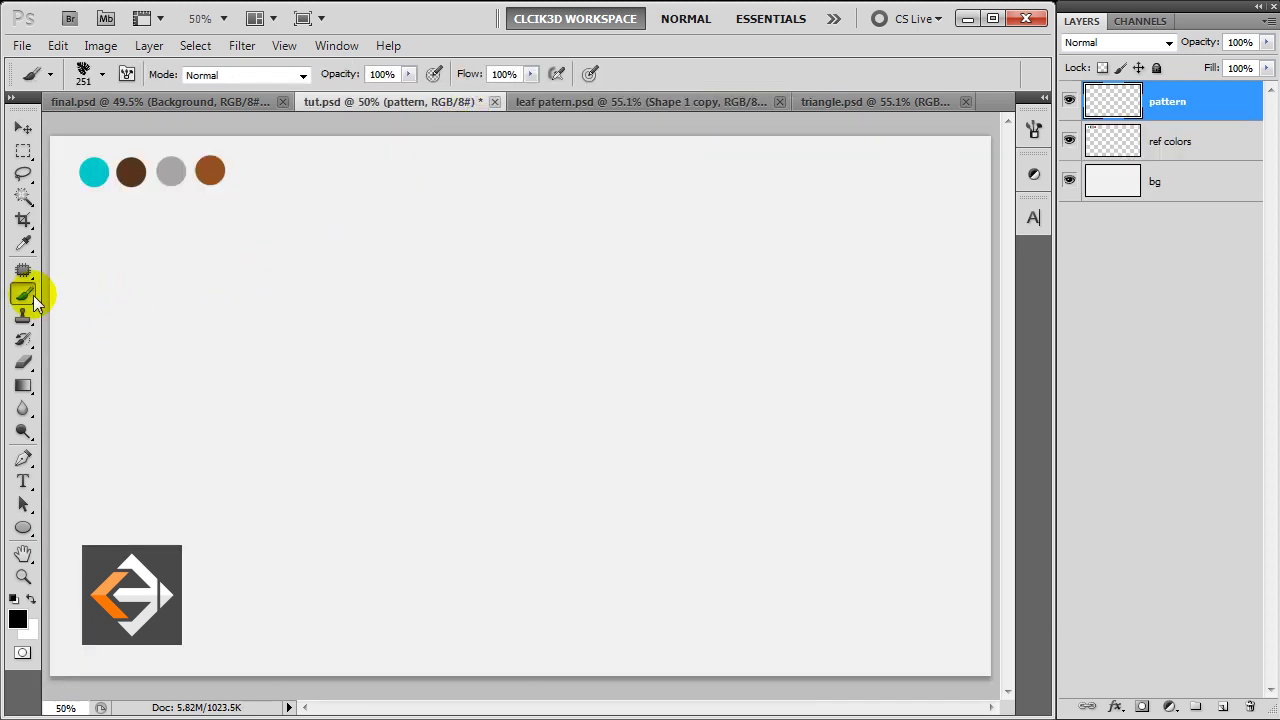
Choose the 690 leaf brush and enable Shape Dynamics and Scattering.
{"action": "right_click", "coordinate": [260, 244]}
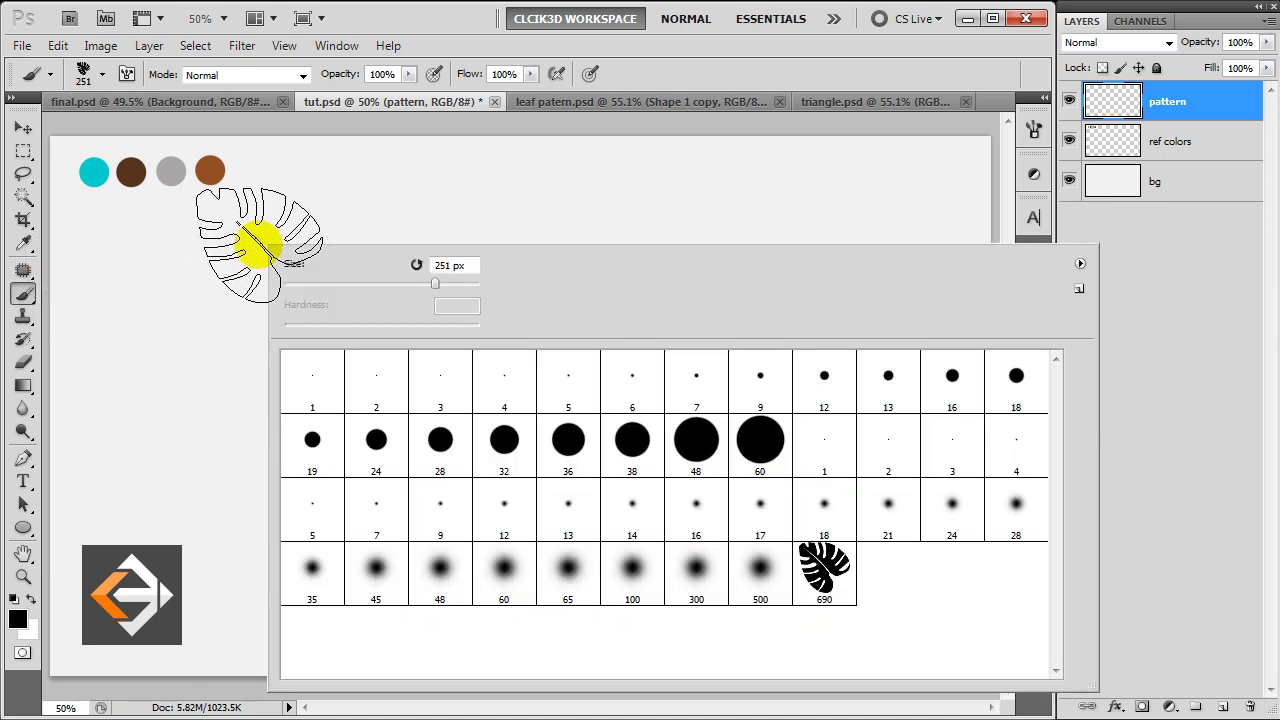
{"action": "left_click", "coordinate": [818, 580]}
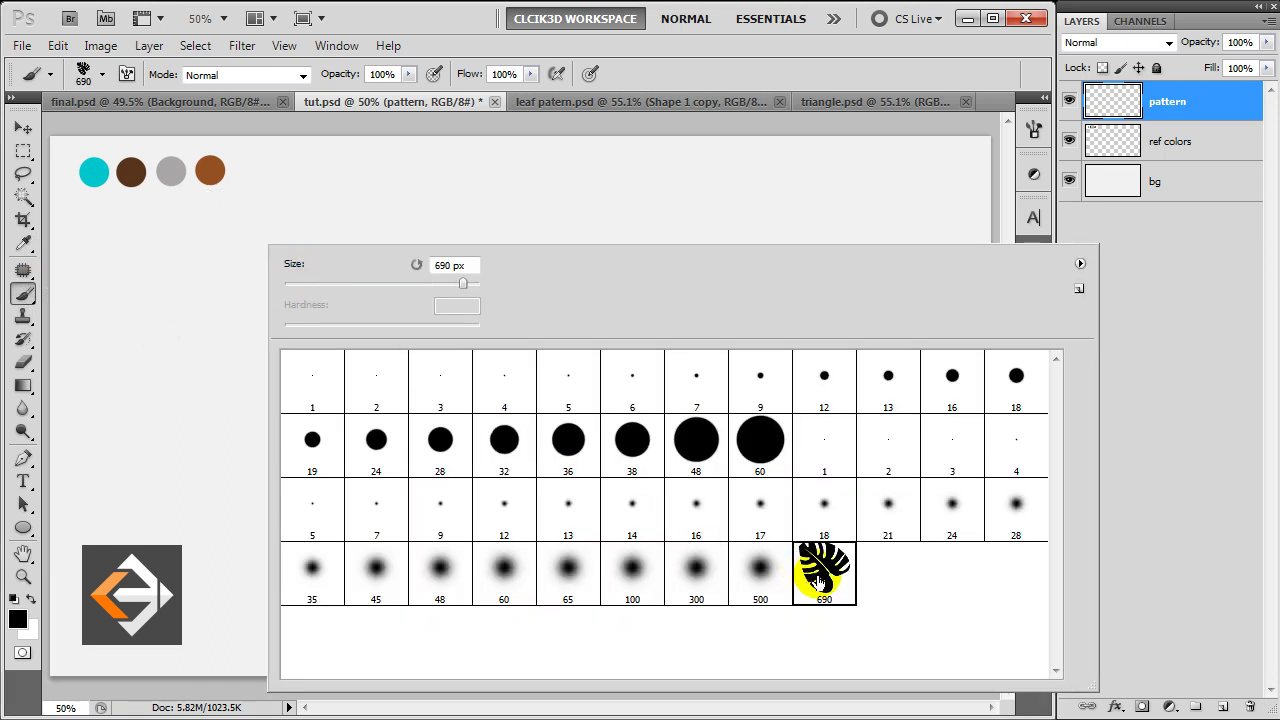
{"action": "key", "text": "Escape"}
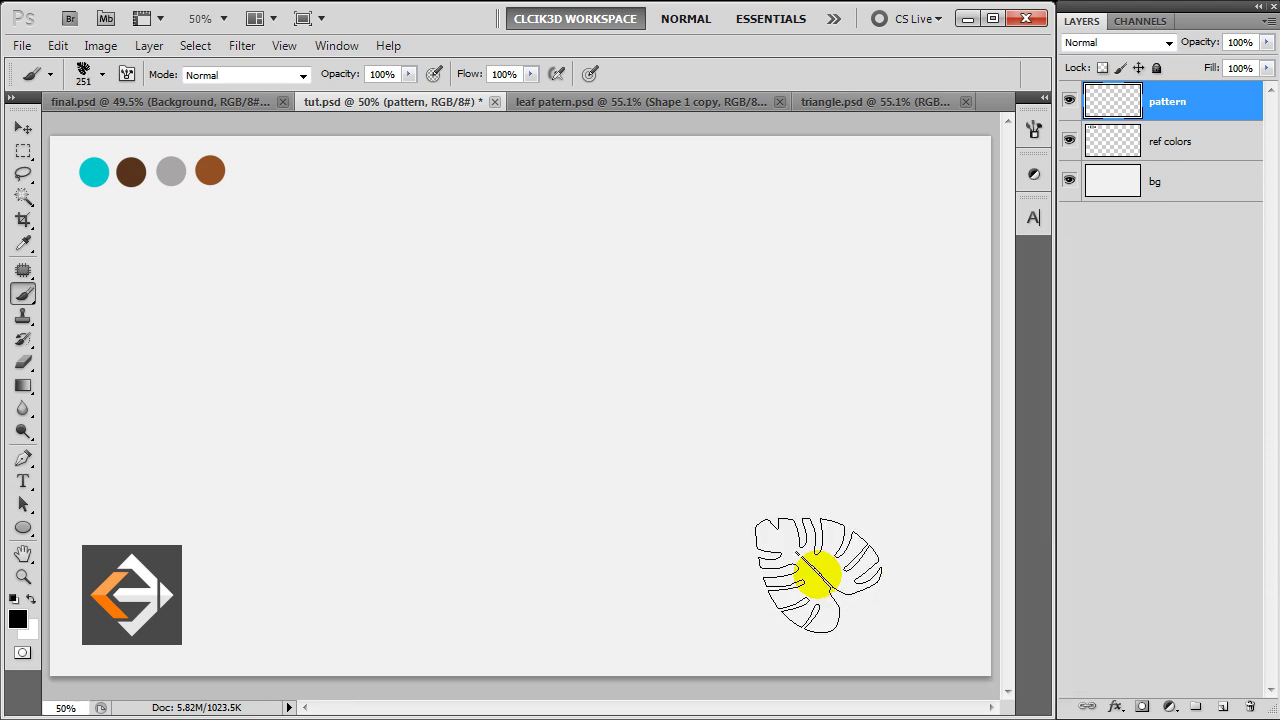
{"action": "left_click", "coordinate": [1035, 130]}
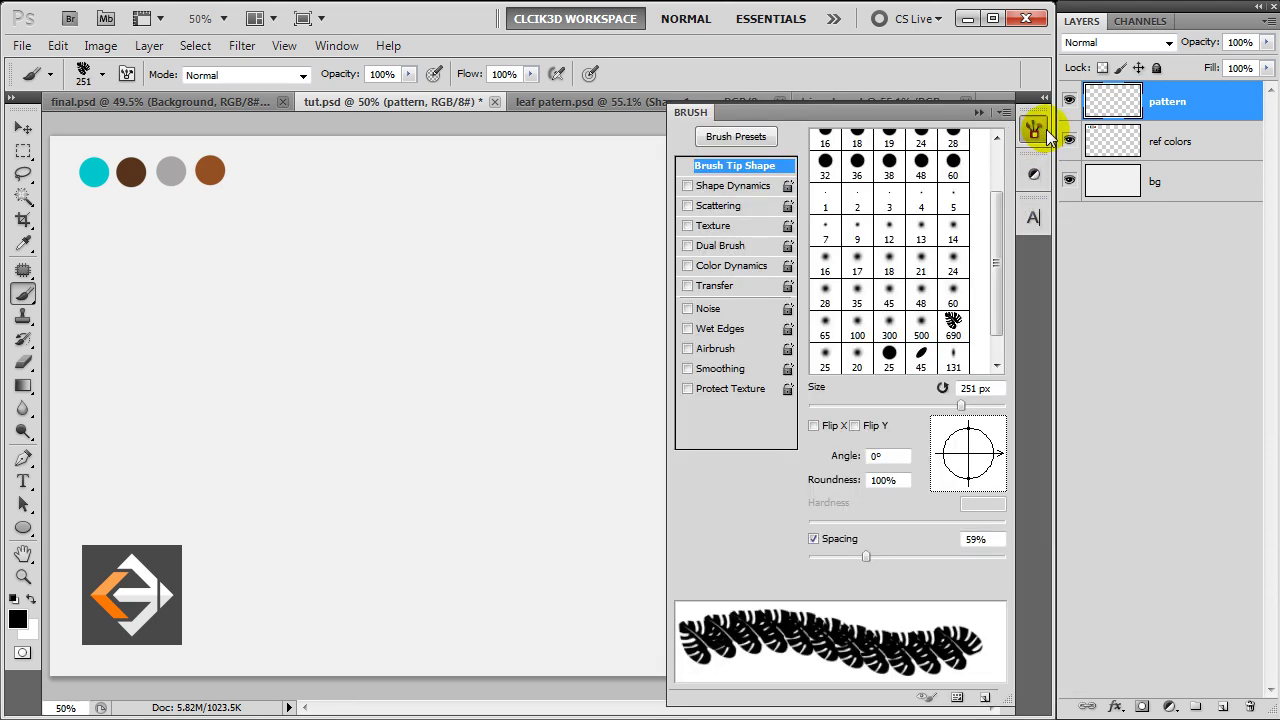
{"action": "left_click", "coordinate": [753, 186]}
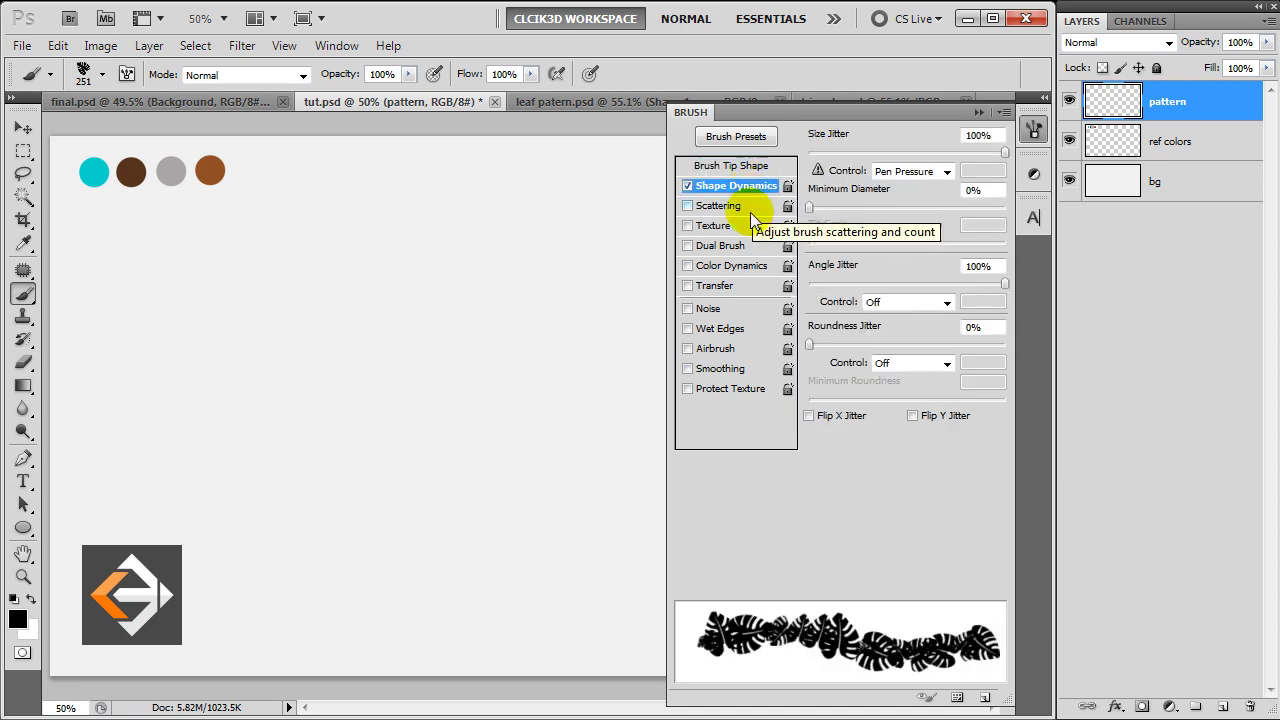
{"action": "left_click", "coordinate": [750, 209]}
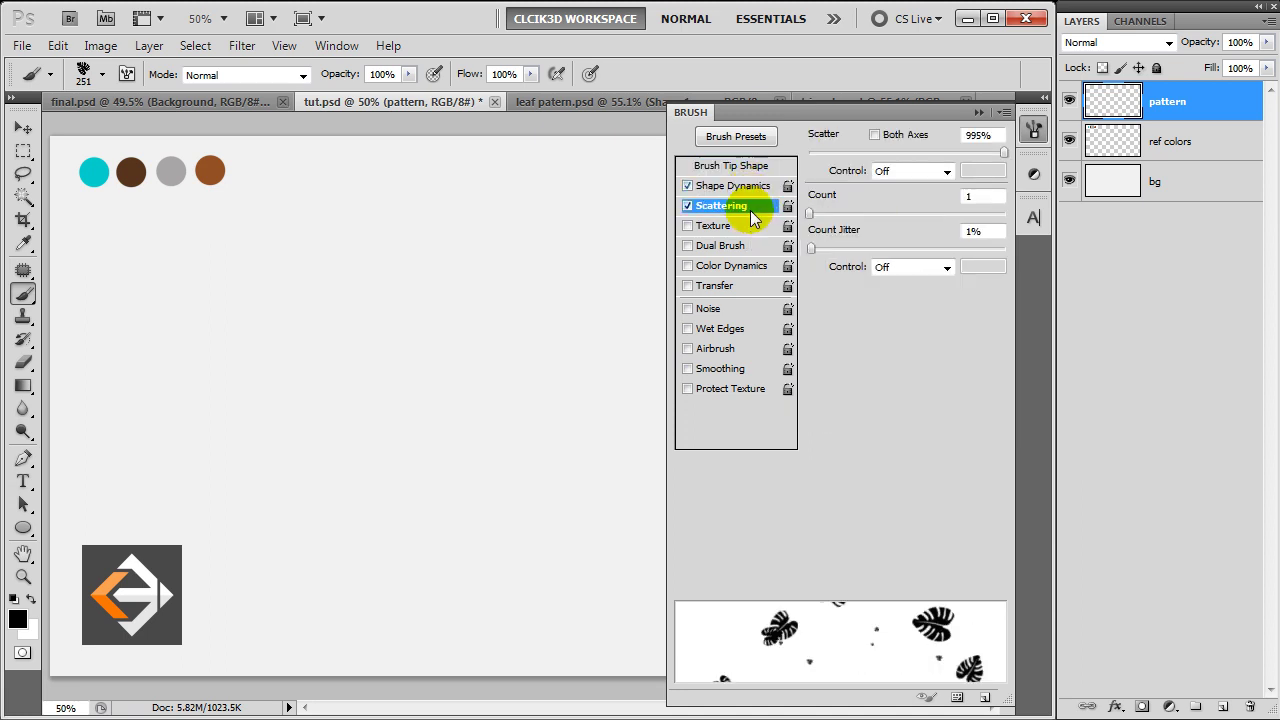
{"action": "left_click", "coordinate": [978, 113]}
Stamp about twenty leaves of varied size and angle across the pattern layer.
{"action": "left_click", "coordinate": [185, 265]}
{"action": "left_click", "coordinate": [805, 270]}
{"action": "left_click", "coordinate": [572, 530]}
{"action": "left_click", "coordinate": [465, 393]}
{"action": "left_click", "coordinate": [238, 600]}
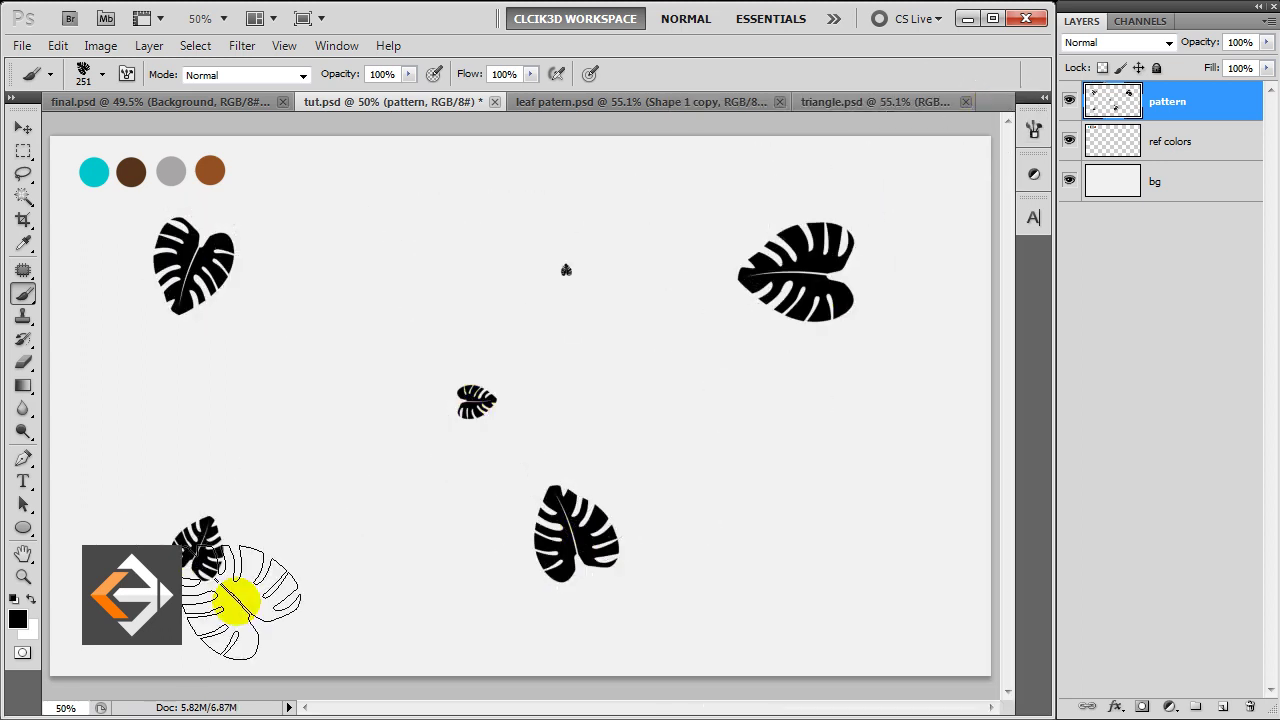
{"action": "left_click", "coordinate": [790, 530]}
{"action": "left_click", "coordinate": [923, 606]}
{"action": "left_click", "coordinate": [955, 408]}
{"action": "left_click", "coordinate": [364, 670]}
{"action": "left_click", "coordinate": [122, 407]}
{"action": "left_click", "coordinate": [383, 192]}
{"action": "left_click", "coordinate": [297, 410]}
{"action": "left_click", "coordinate": [681, 150]}
{"action": "left_click", "coordinate": [675, 413]}
{"action": "left_click", "coordinate": [88, 662]}
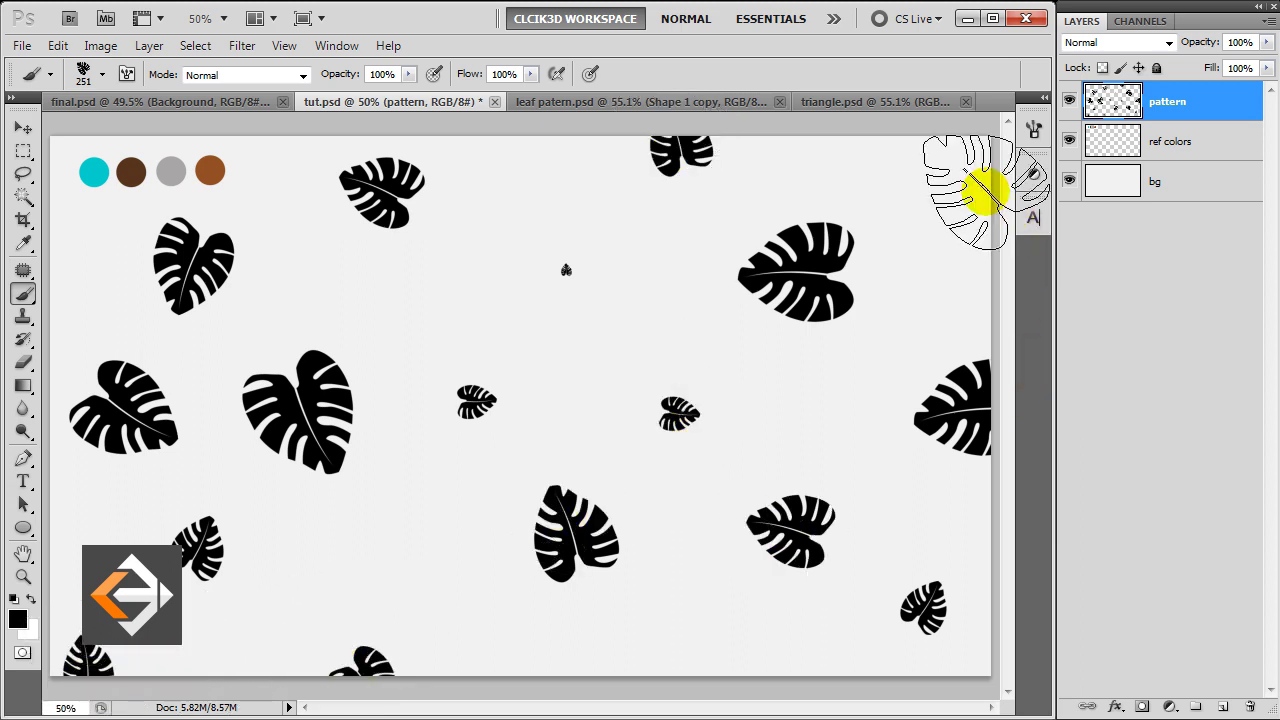
{"action": "left_click", "coordinate": [985, 190]}
{"action": "left_click", "coordinate": [701, 668]}
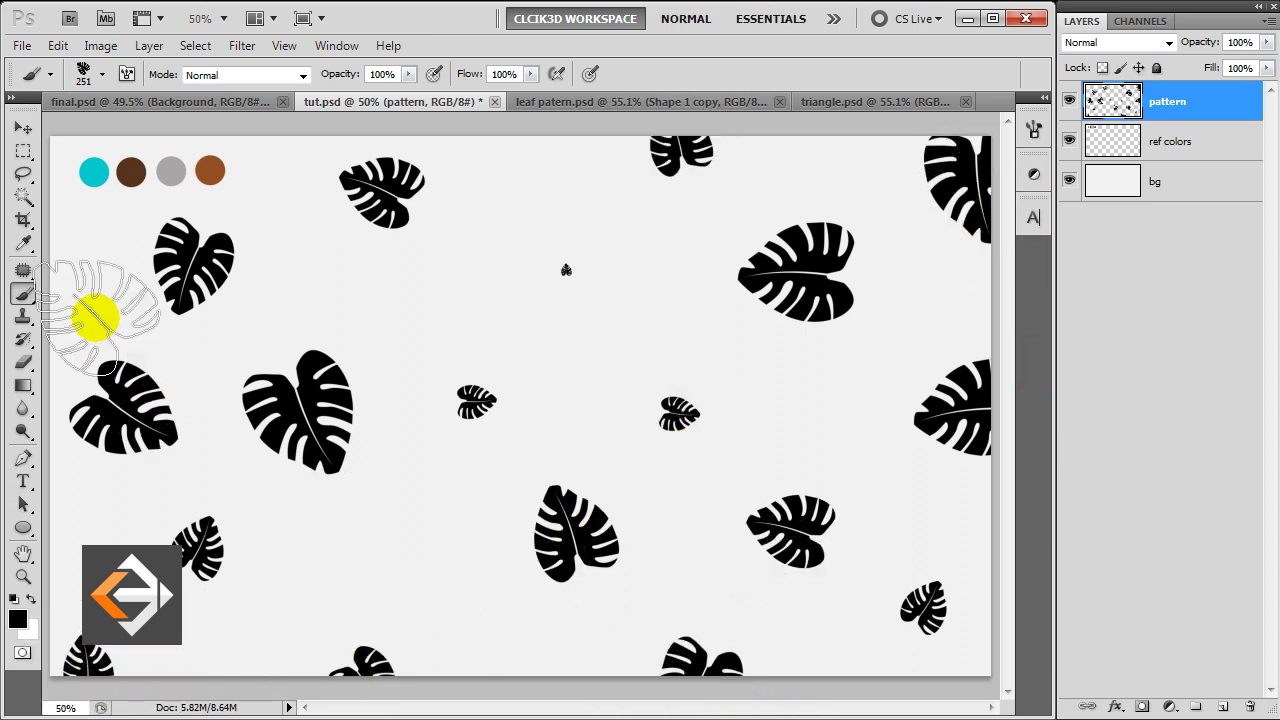
{"action": "left_click", "coordinate": [65, 157]}
{"action": "left_click", "coordinate": [406, 563]}
{"action": "left_click", "coordinate": [638, 278]}
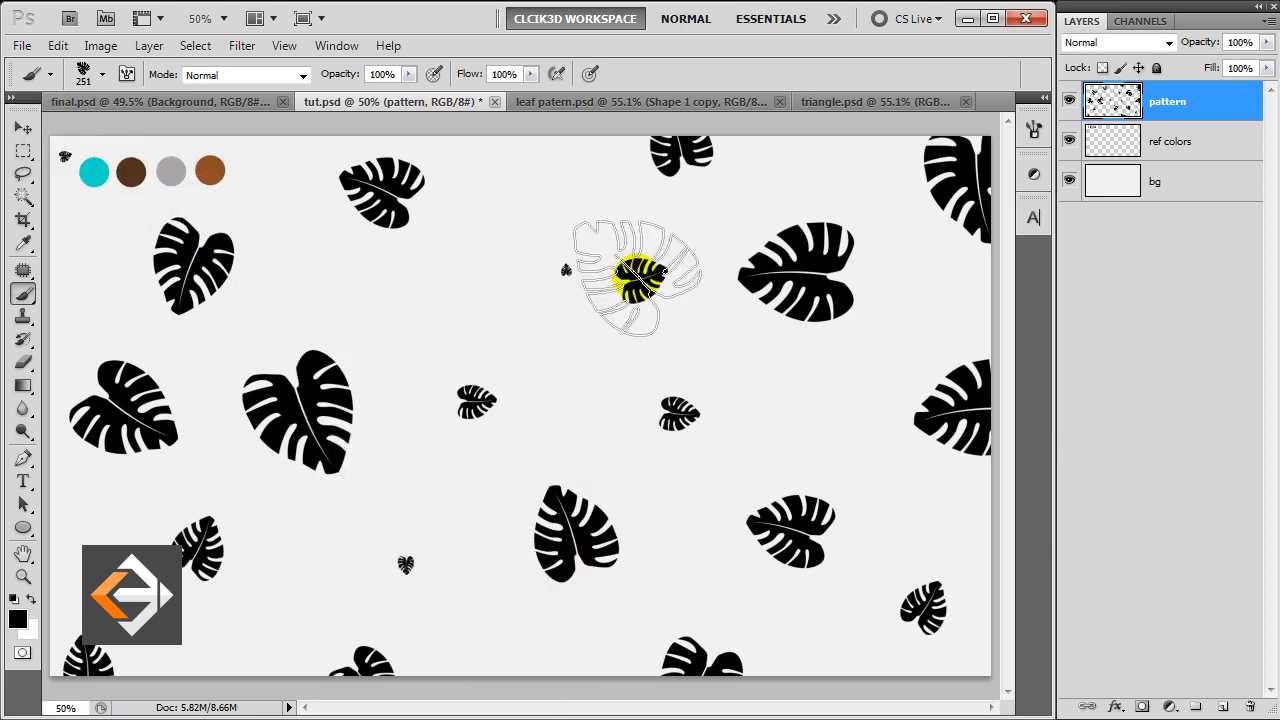
{"action": "key", "text": "v"}
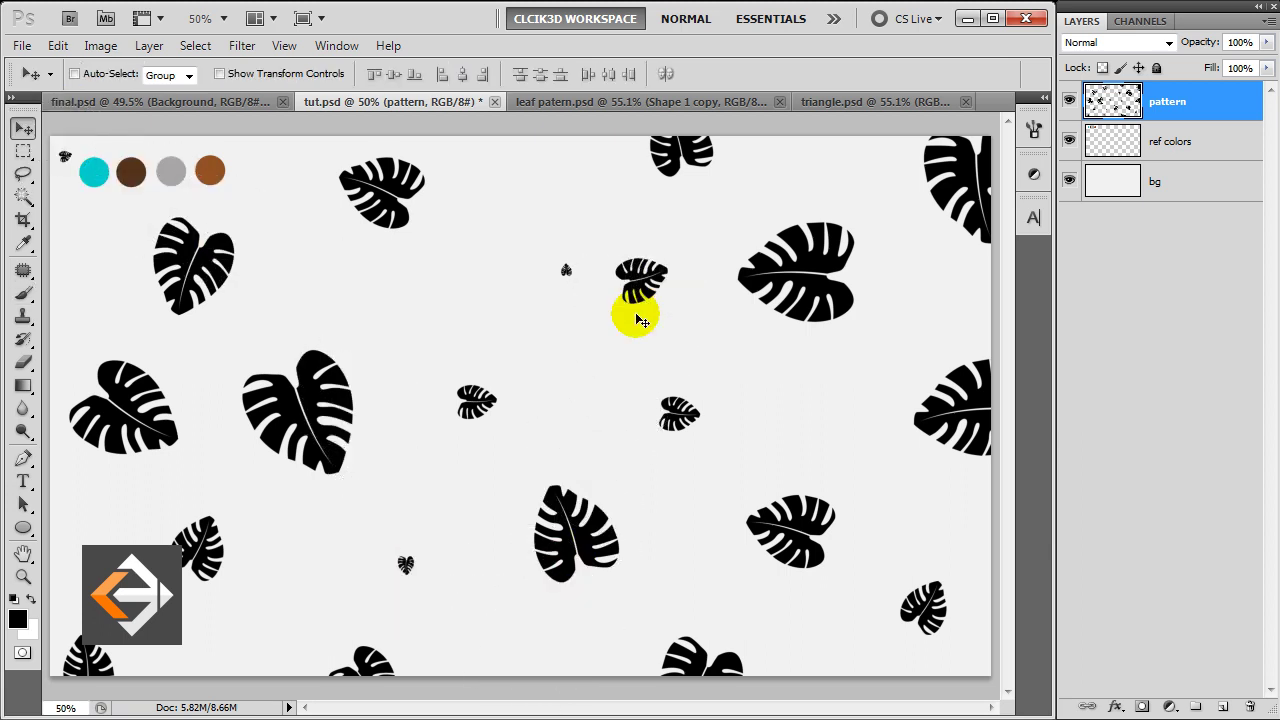
Lower the pattern layer's opacity to 10% for a faint grey leaf texture.
{"action": "left_click", "coordinate": [1240, 42]}
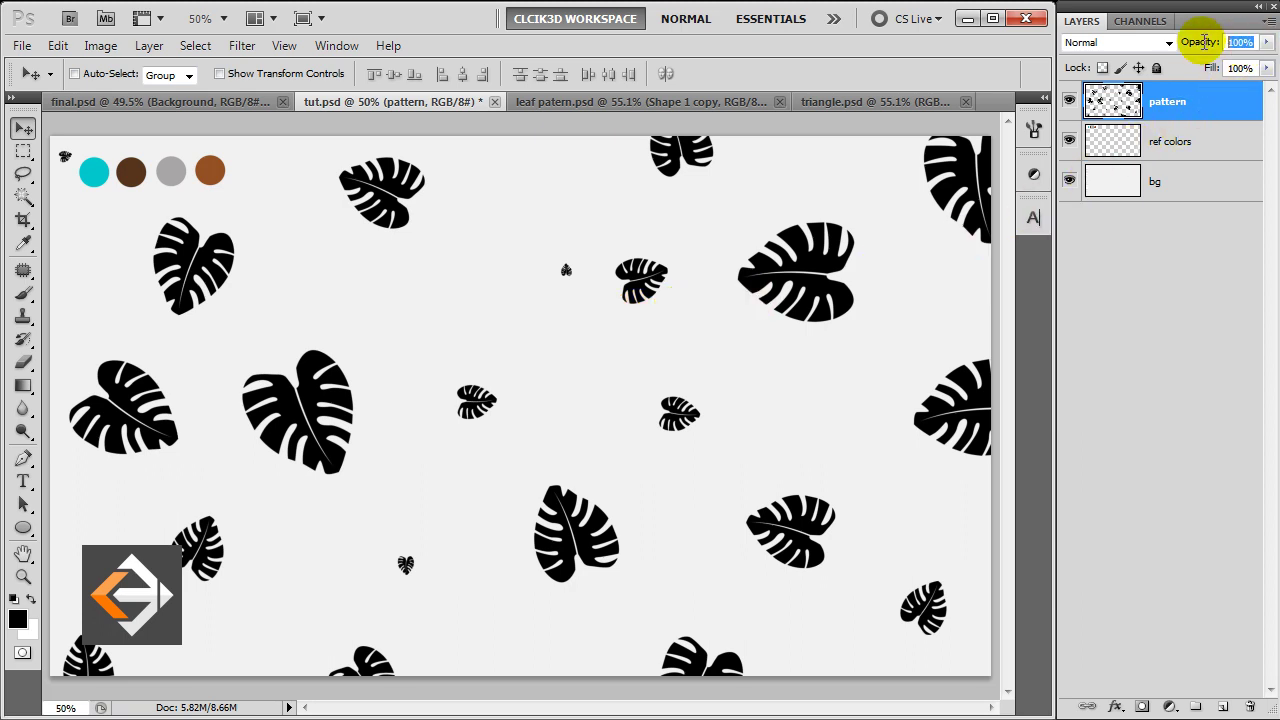
{"action": "type", "text": "10"}
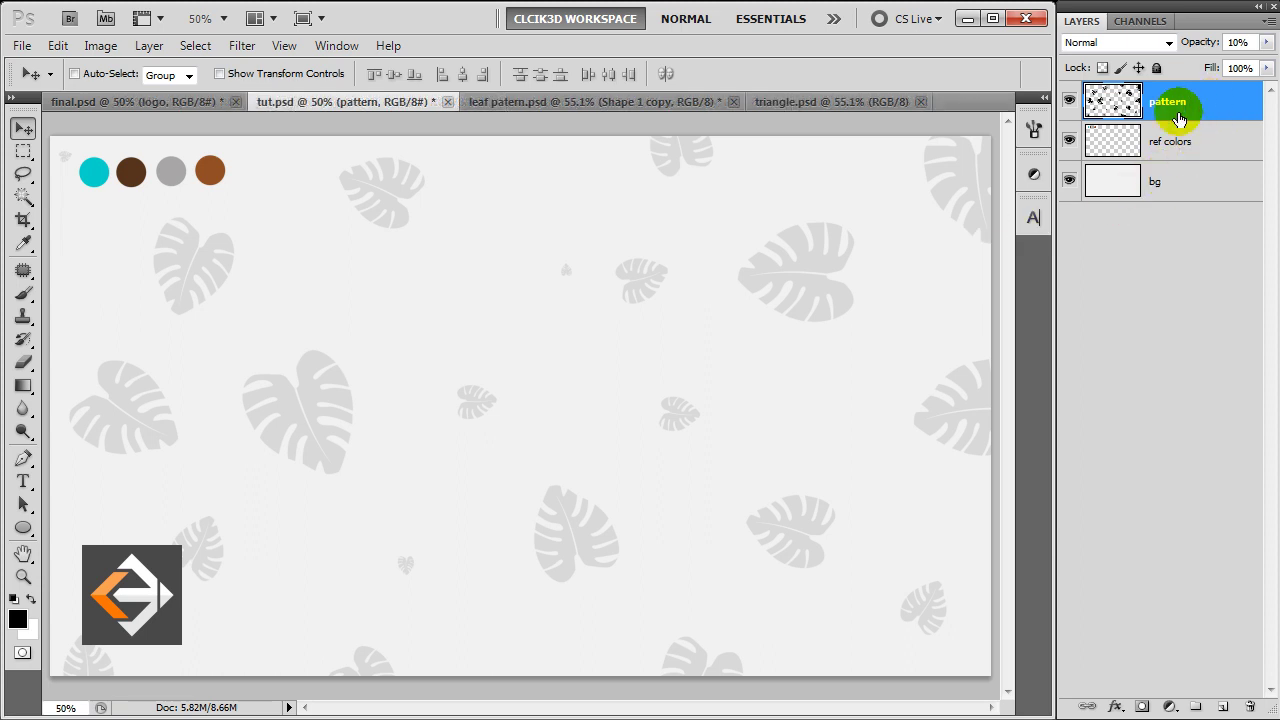
{"action": "left_click", "coordinate": [24, 527]}
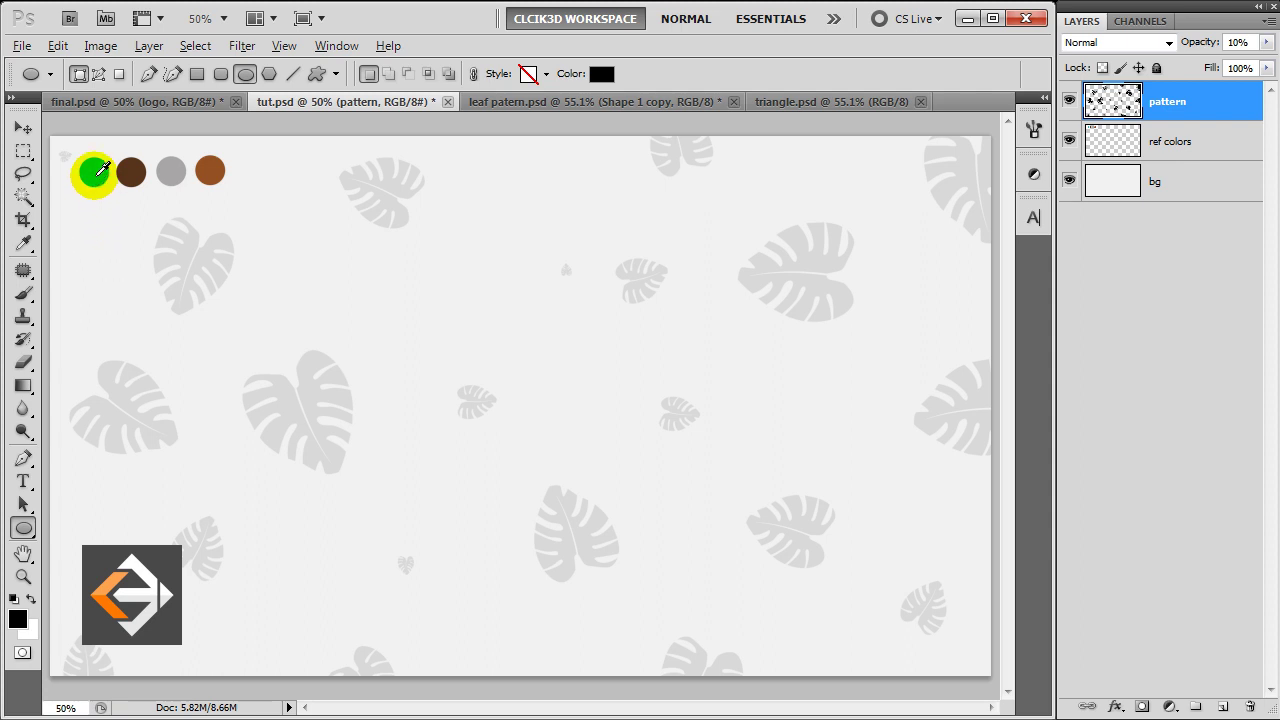
Draw a teal circle in the reference colour and centre it on the canvas.
{"action": "left_click", "coordinate": [96, 174]}
{"action": "mouse_move", "coordinate": [172, 275]}
{"action": "left_mouse_down"}
{"action": "mouse_move", "coordinate": [460, 517]}
{"action": "mouse_move", "coordinate": [496, 528]}
{"action": "left_mouse_up"}
{"action": "key", "text": "v"}
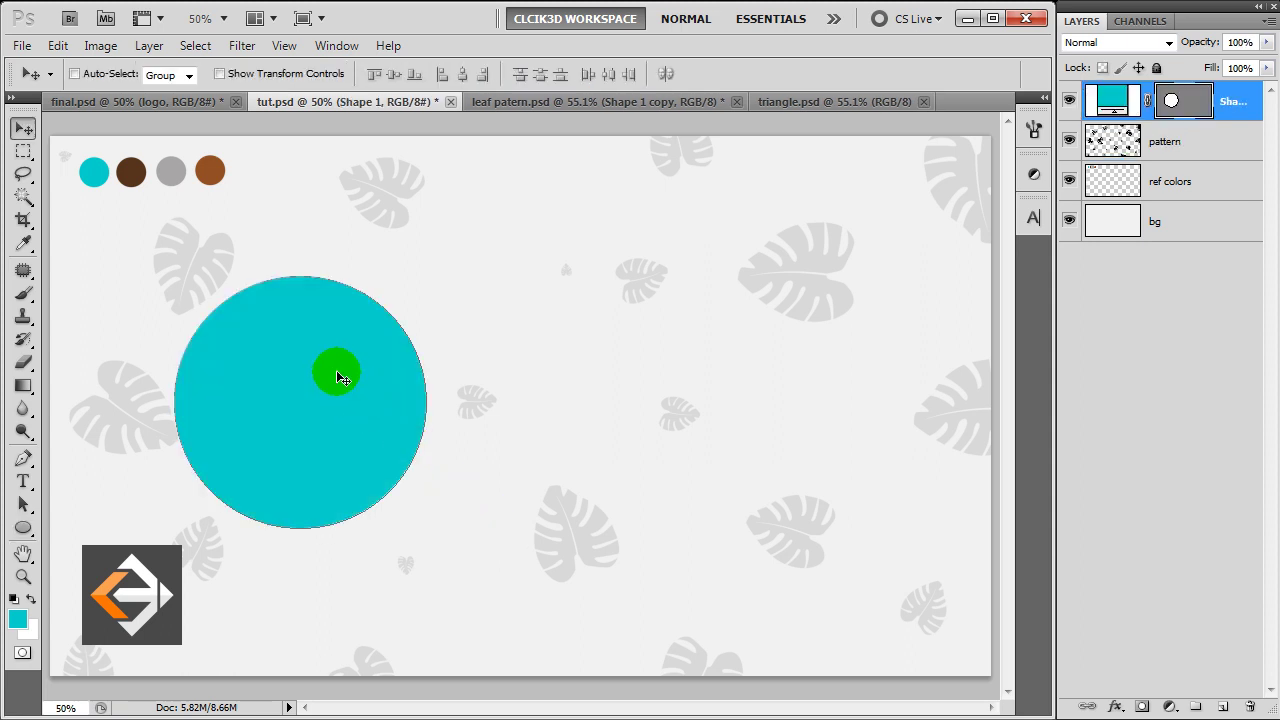
{"action": "left_click_drag", "start_coordinate": [322, 385], "coordinate": [558, 390]}
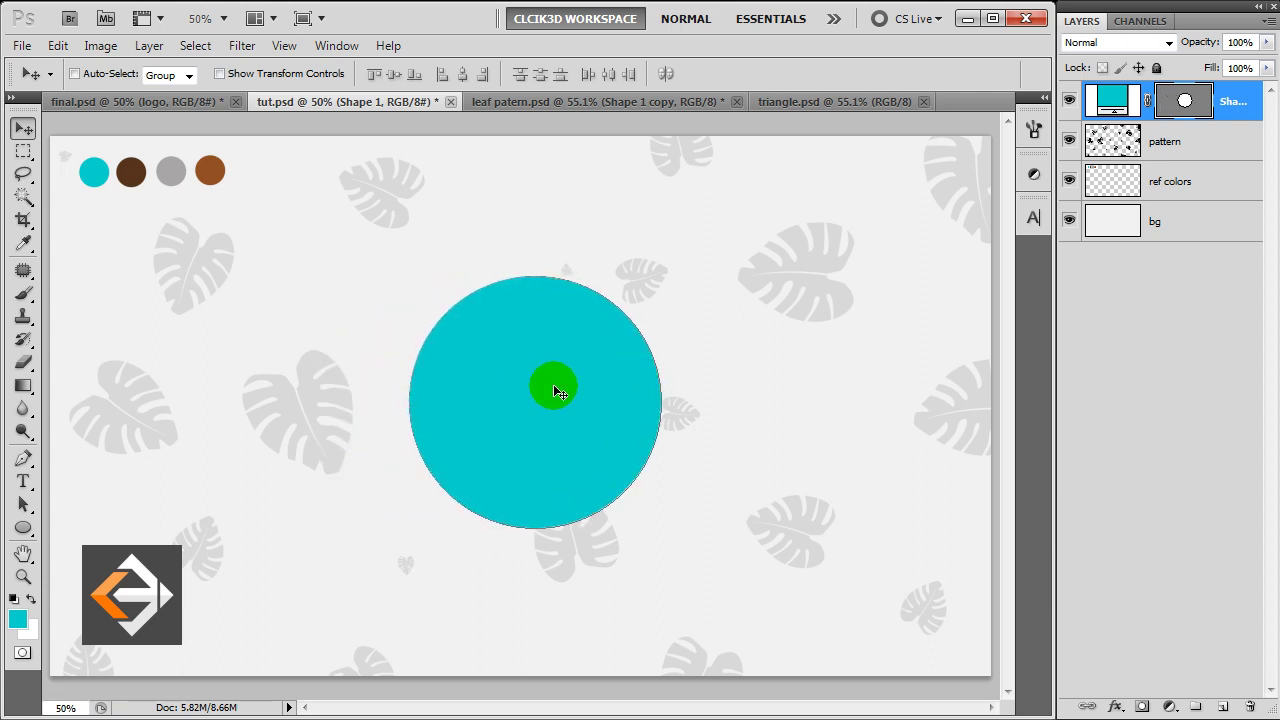
{"action": "left_click_drag", "start_coordinate": [557, 390], "coordinate": [557, 390]}
Rename the circle's layer to 'c1' and add a new empty layer above it.
{"action": "left_click", "coordinate": [1235, 104]}
{"action": "type", "text": "c1"}
{"action": "key", "text": "Return"}
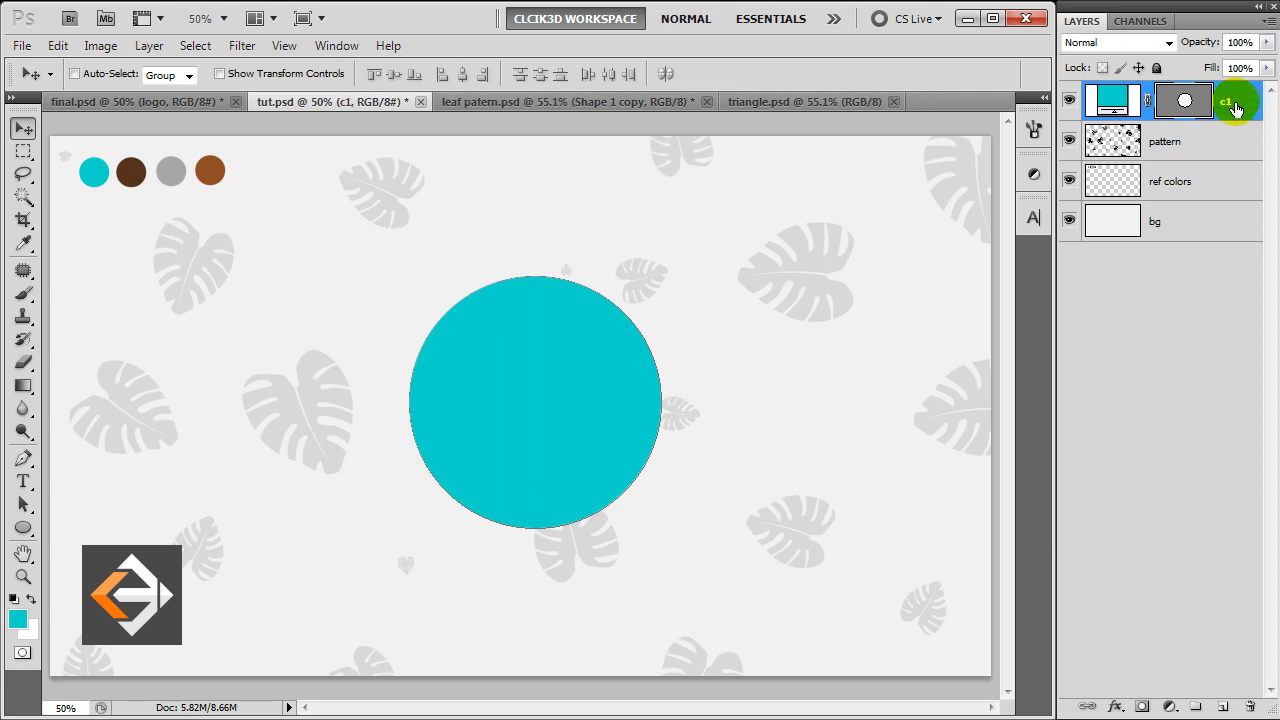
{"action": "left_click", "coordinate": [1222, 707]}
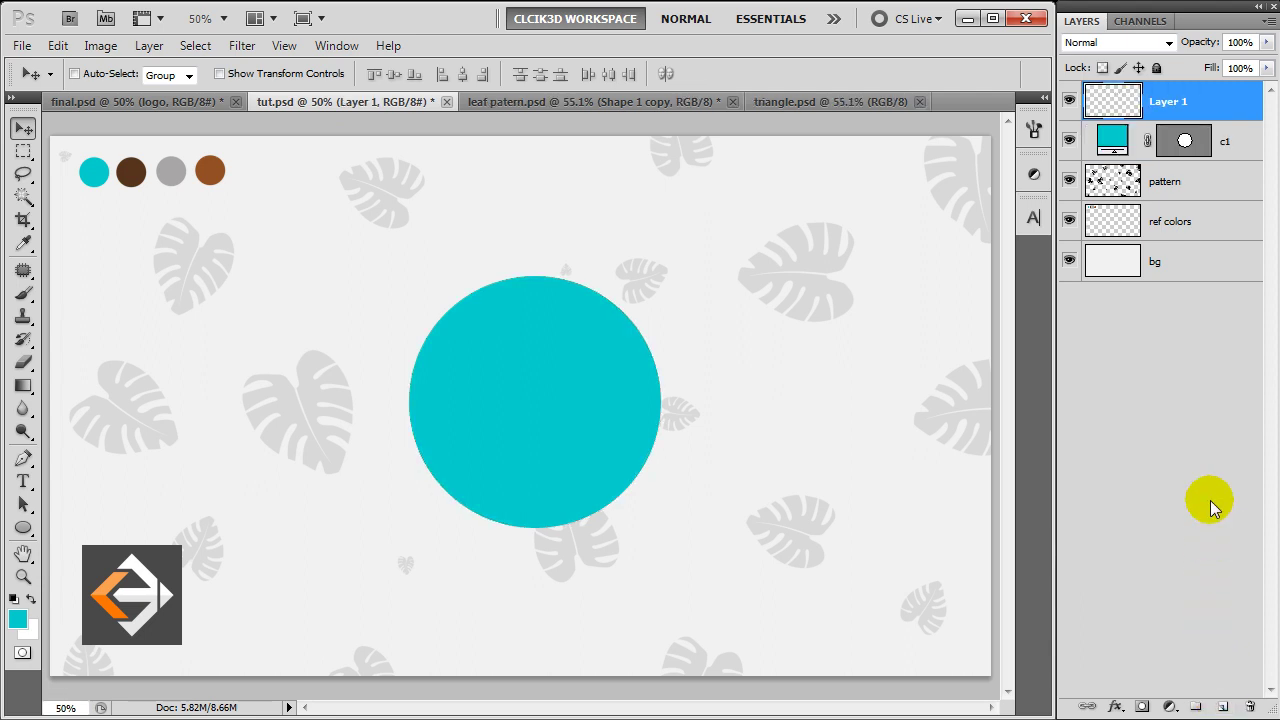
Rename the new layer to 'c2'.
{"action": "left_click_drag", "start_coordinate": [1180, 150], "coordinate": [1166, 106]}
{"action": "type", "text": "c2"}
{"action": "key", "text": "Return"}
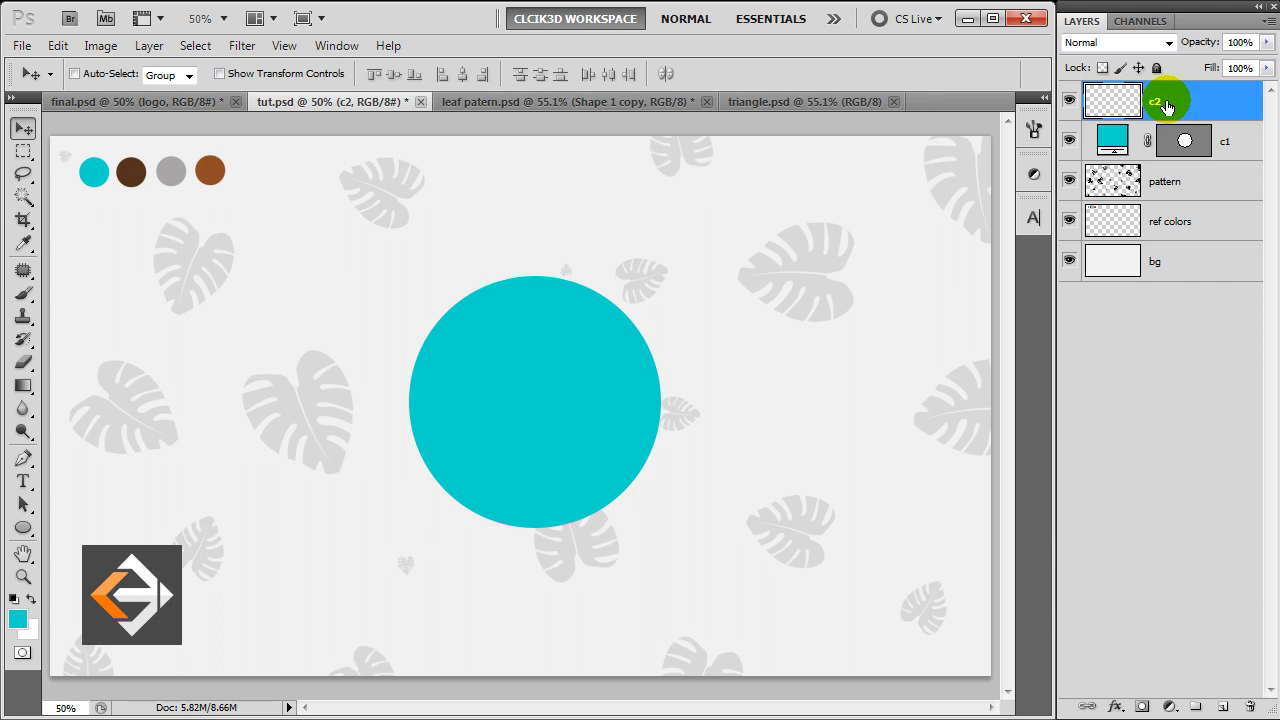
Paint a 95 px dark brown dot near the top of the cyan circle.
{"action": "left_click", "coordinate": [28, 293]}
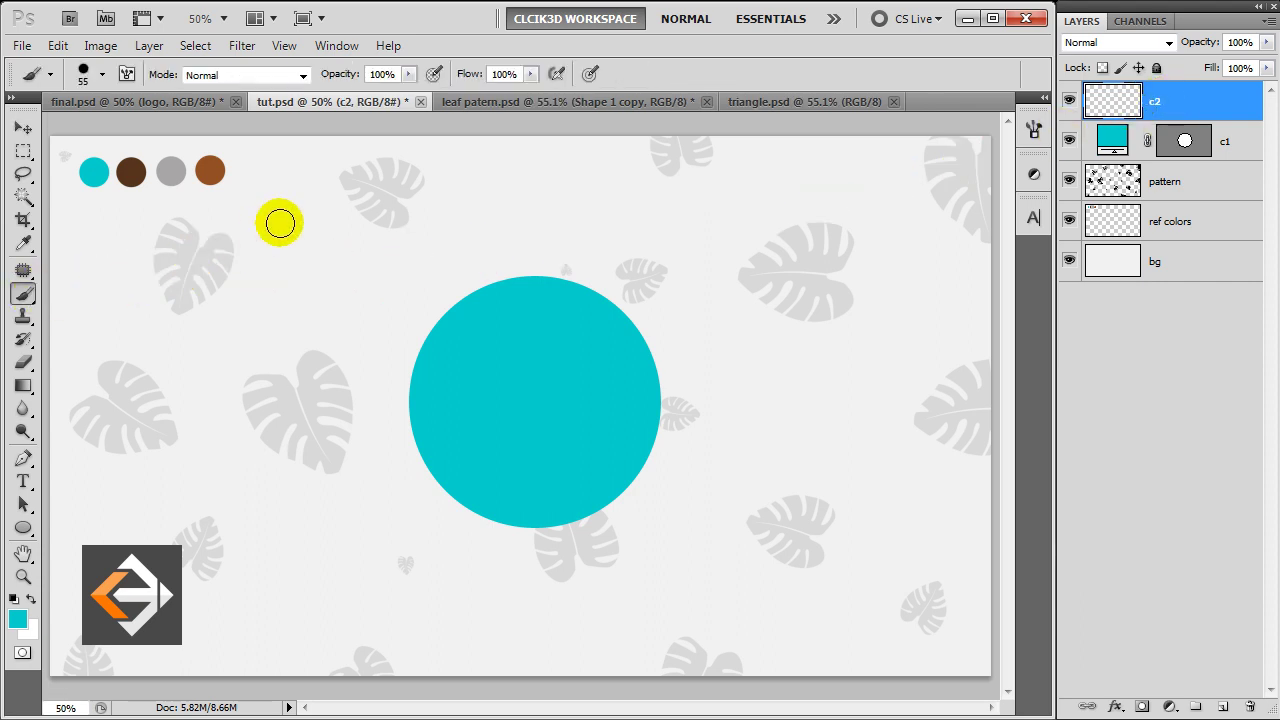
{"action": "right_click", "coordinate": [280, 223]}
{"action": "left_click", "coordinate": [485, 243]}
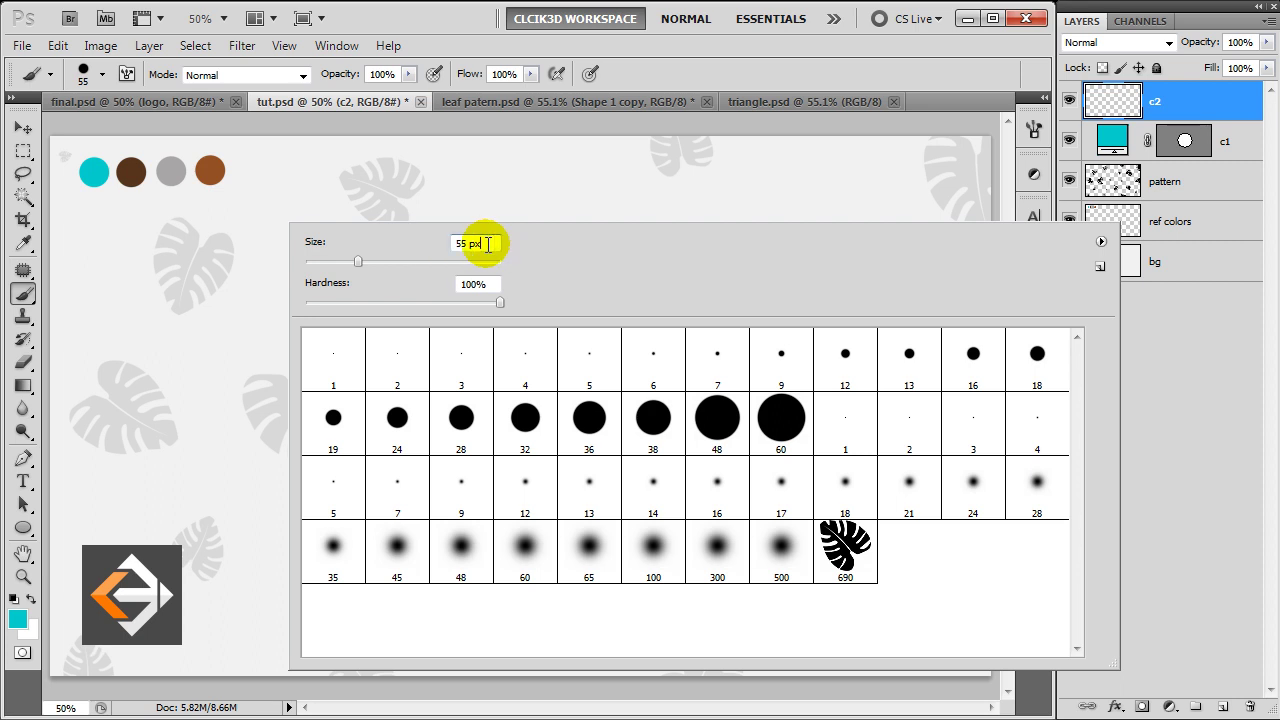
{"action": "type", "text": "95"}
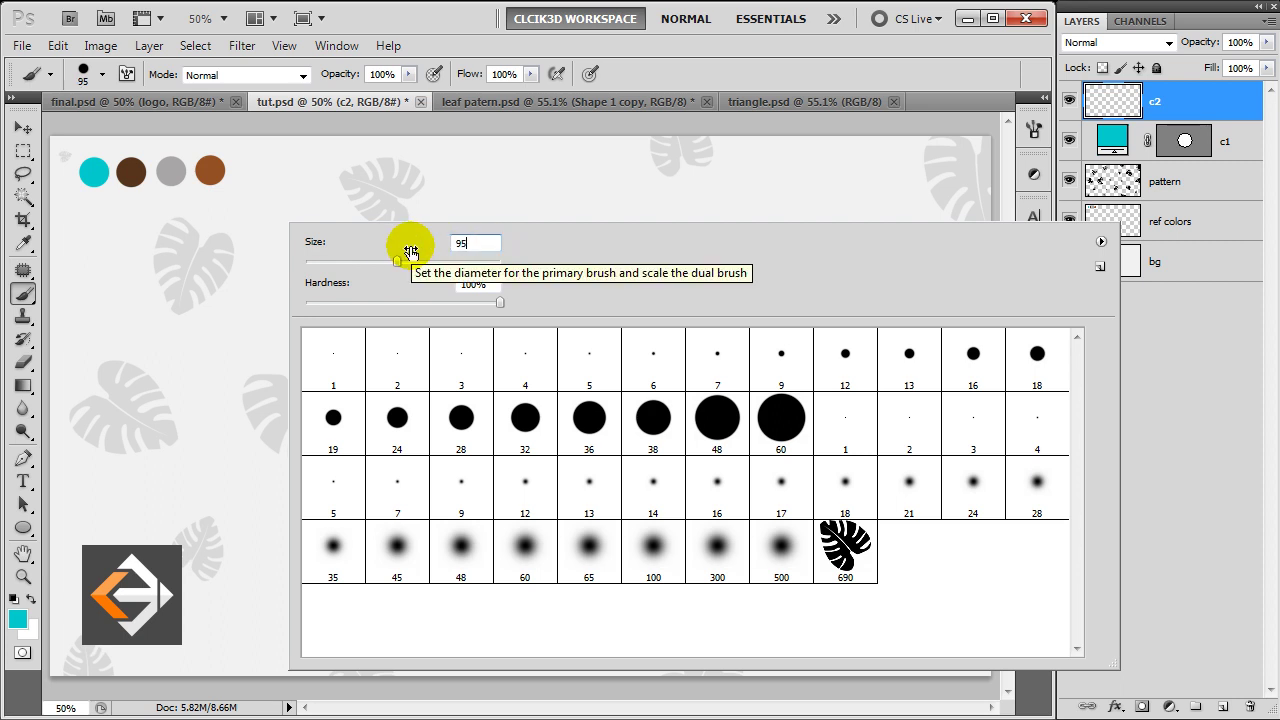
{"action": "key", "text": "Return"}
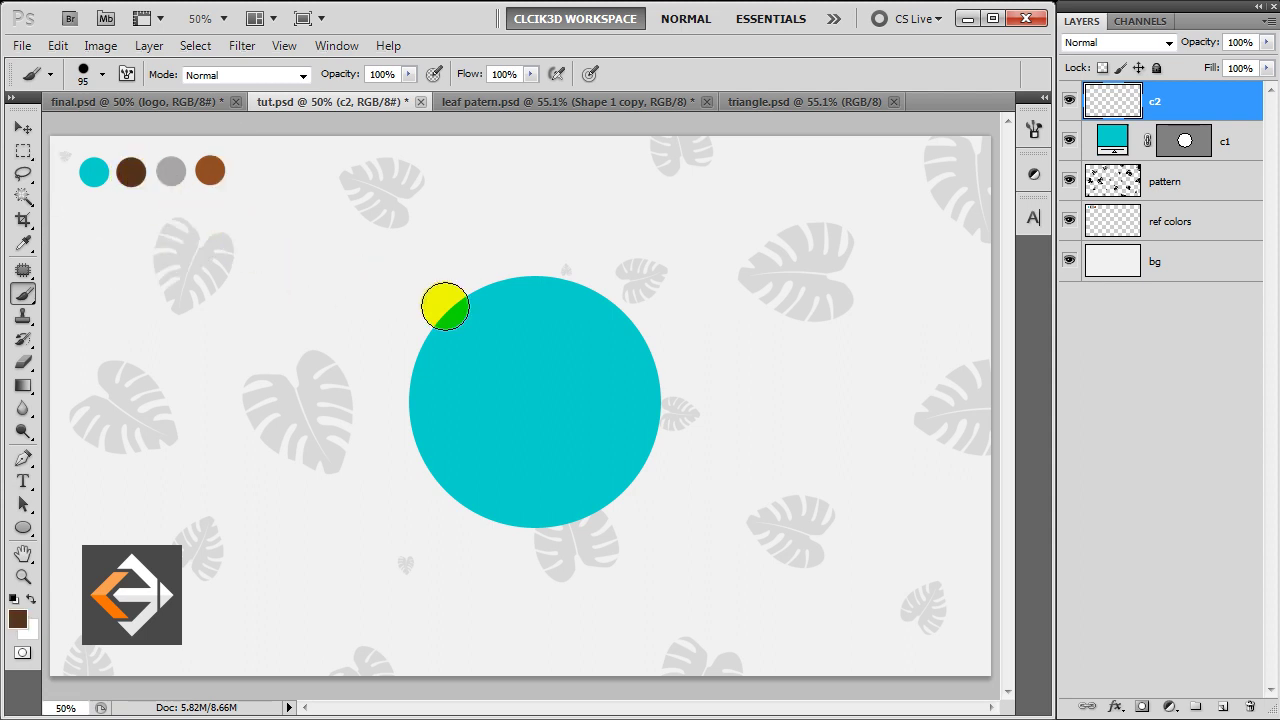
{"action": "left_click_drag", "start_coordinate": [514, 316], "coordinate": [559, 316]}
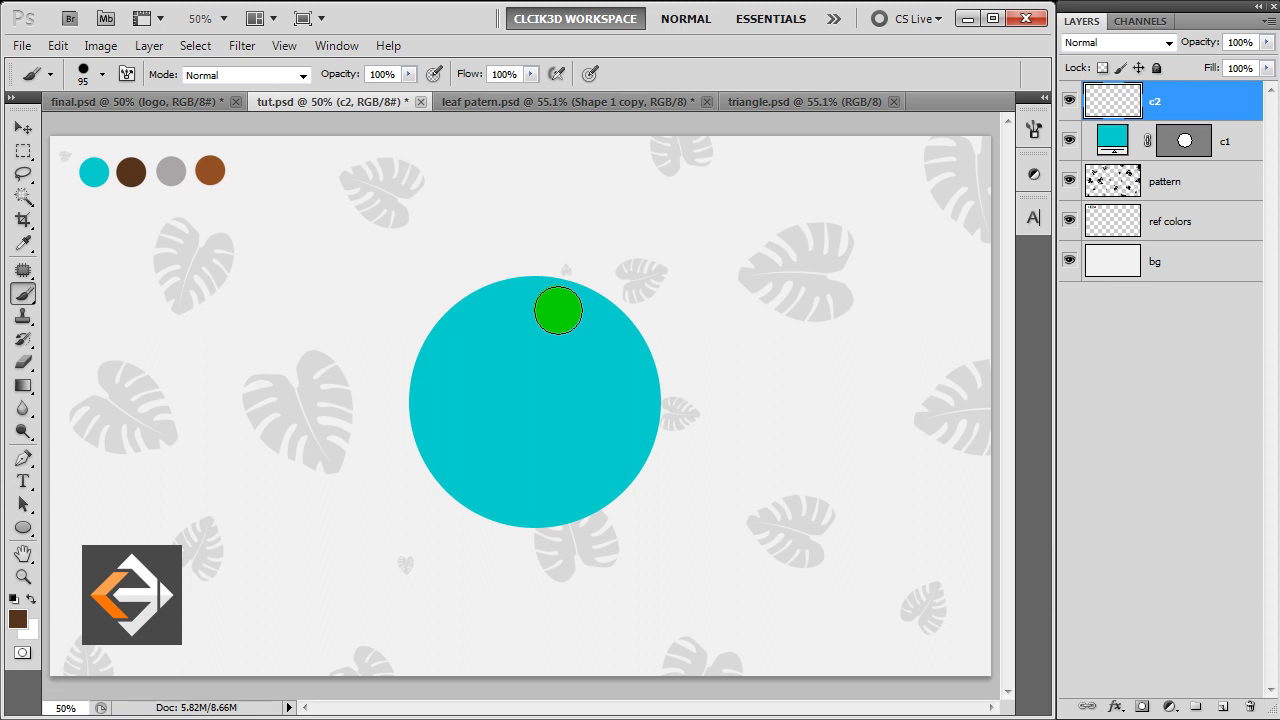
{"action": "left_click_drag", "start_coordinate": [558, 310], "coordinate": [558, 310]}
{"action": "key", "text": "v"}
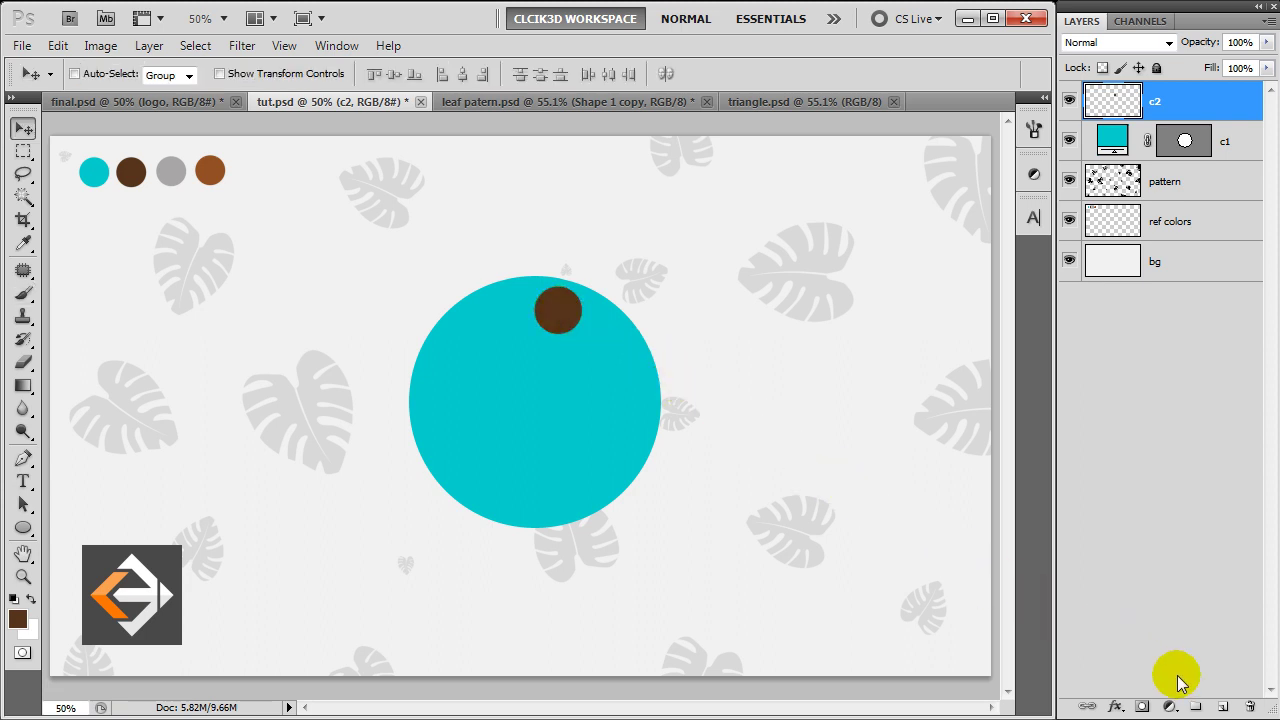
Add a new empty layer named 'c3'.
{"action": "left_click", "coordinate": [1218, 708]}
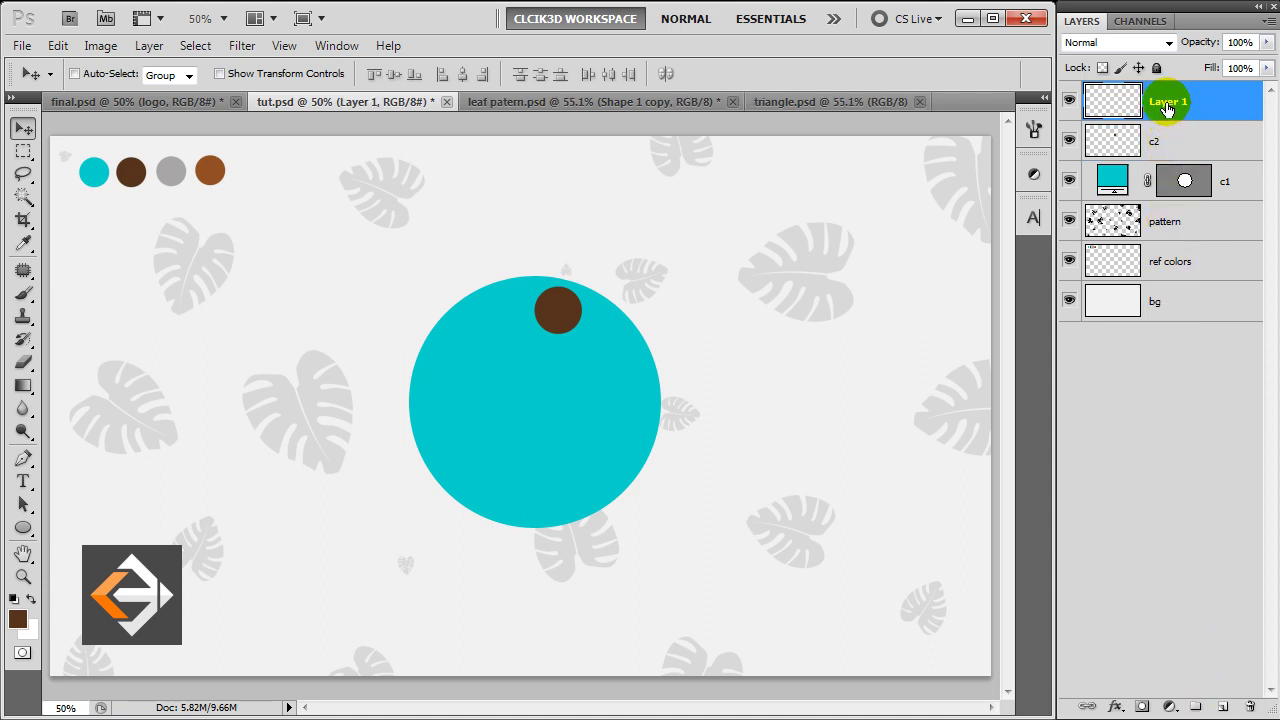
{"action": "type", "text": "c3"}
{"action": "key", "text": "Return"}
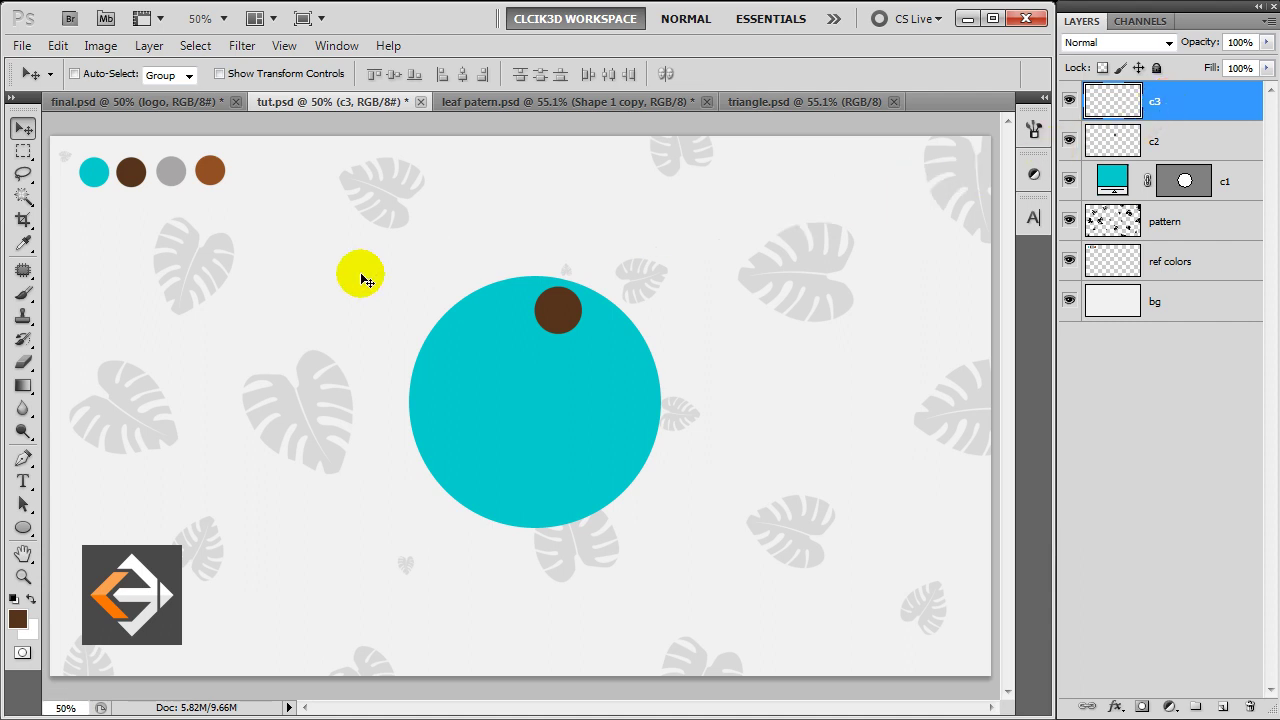
Paint a 55 px grey dot over the brown dot on layer c3.
{"action": "left_click", "coordinate": [28, 298]}
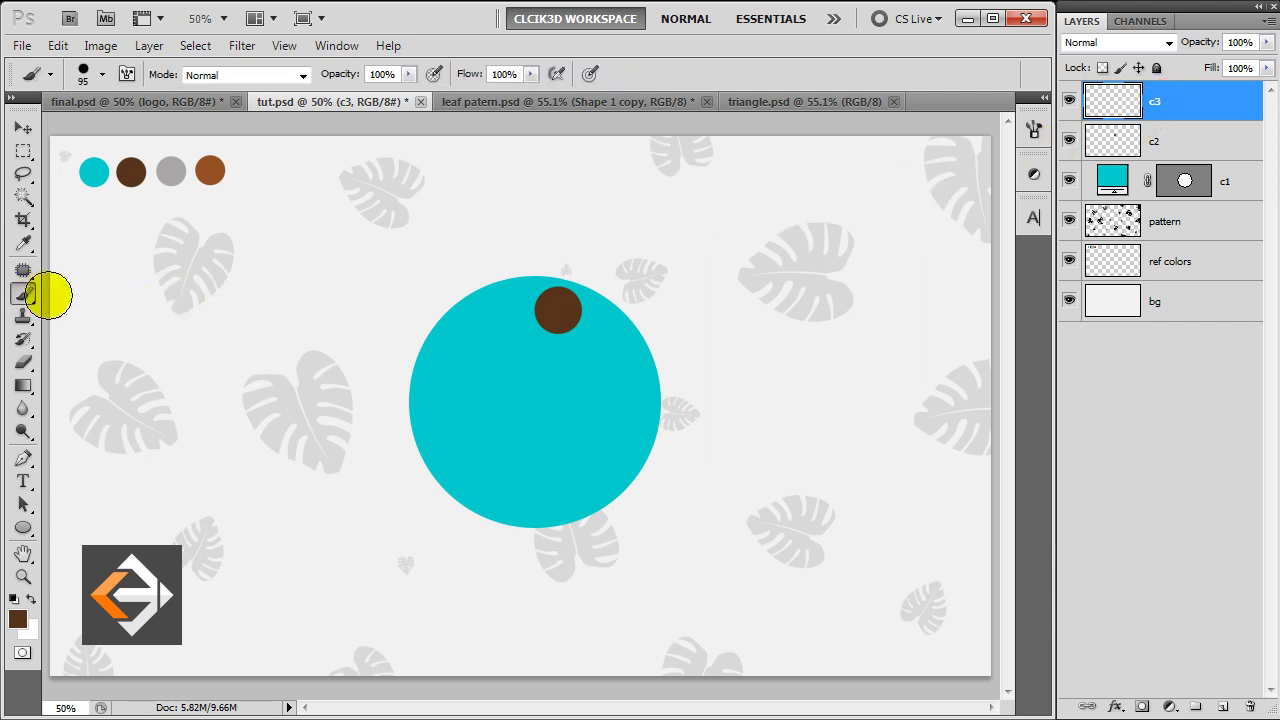
{"action": "right_click", "coordinate": [211, 234]}
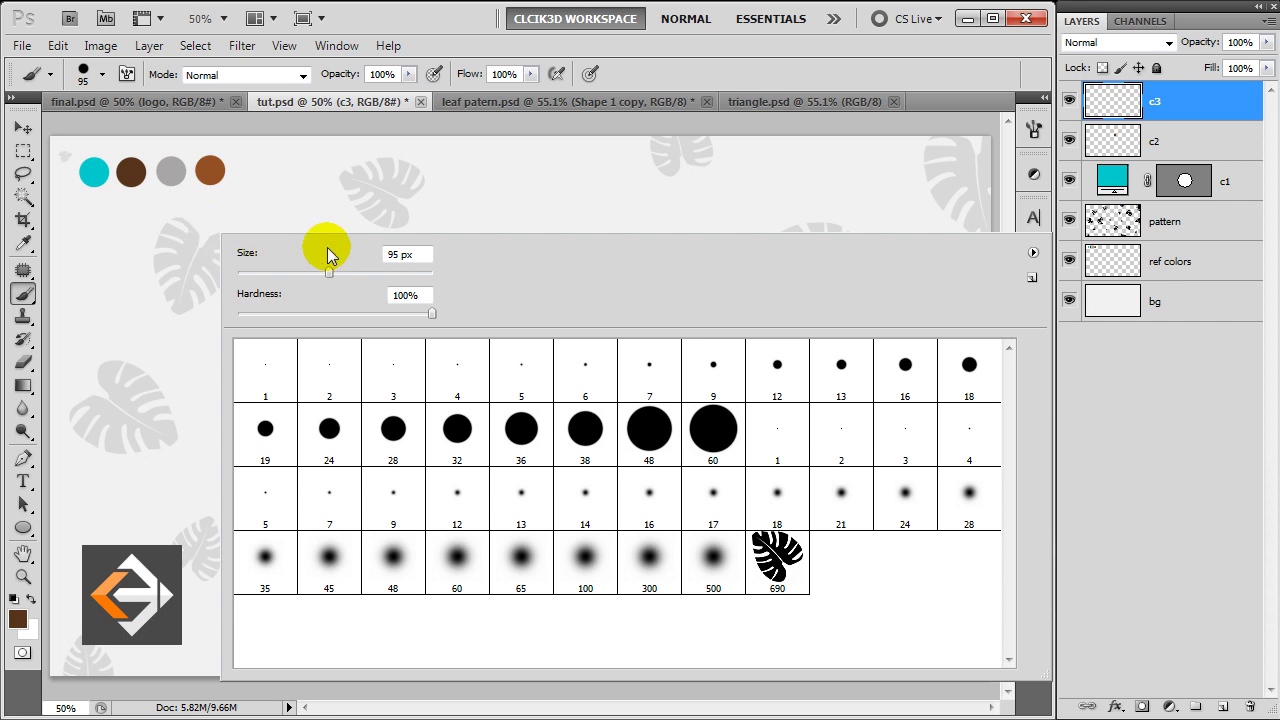
{"action": "left_click", "coordinate": [408, 254]}
{"action": "type", "text": "55"}
{"action": "key", "text": "Return"}
{"action": "key", "text": "Return"}
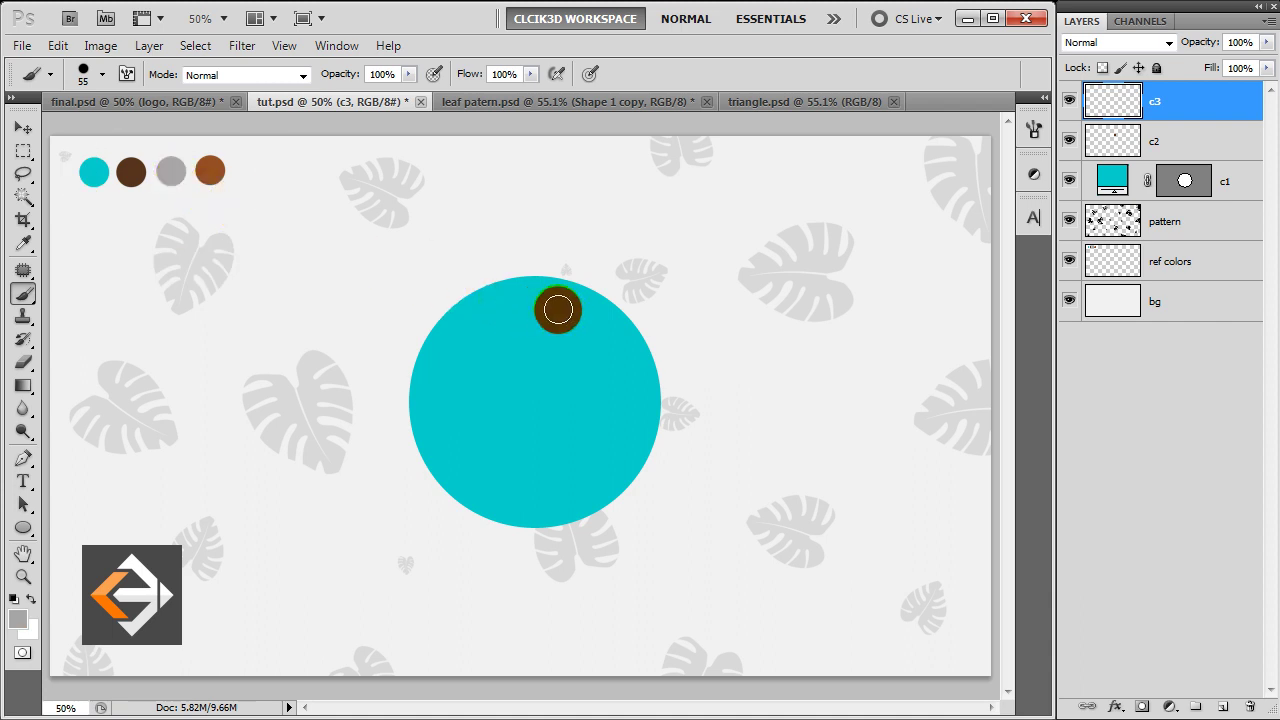
{"action": "key", "text": "v"}
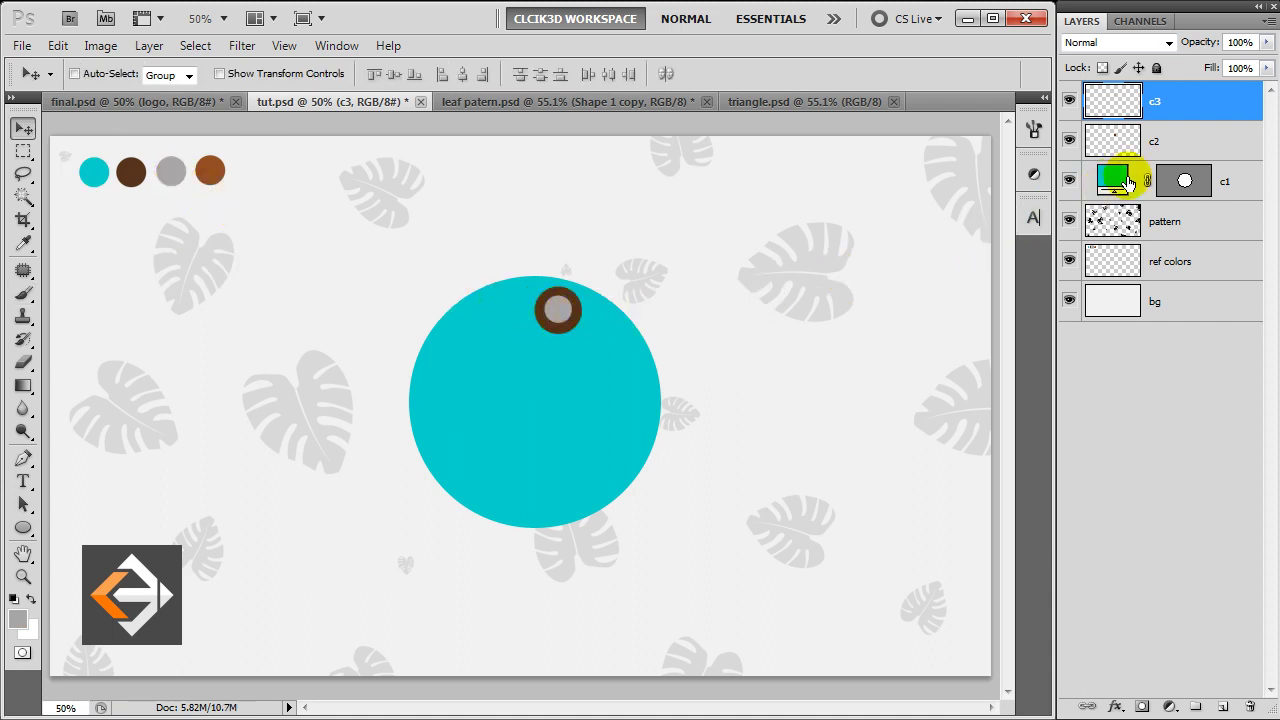
Align layers c2 and c3 on vertical centres and merge them into one layer.
{"action": "left_click", "coordinate": [1176, 149], "text": "shift"}
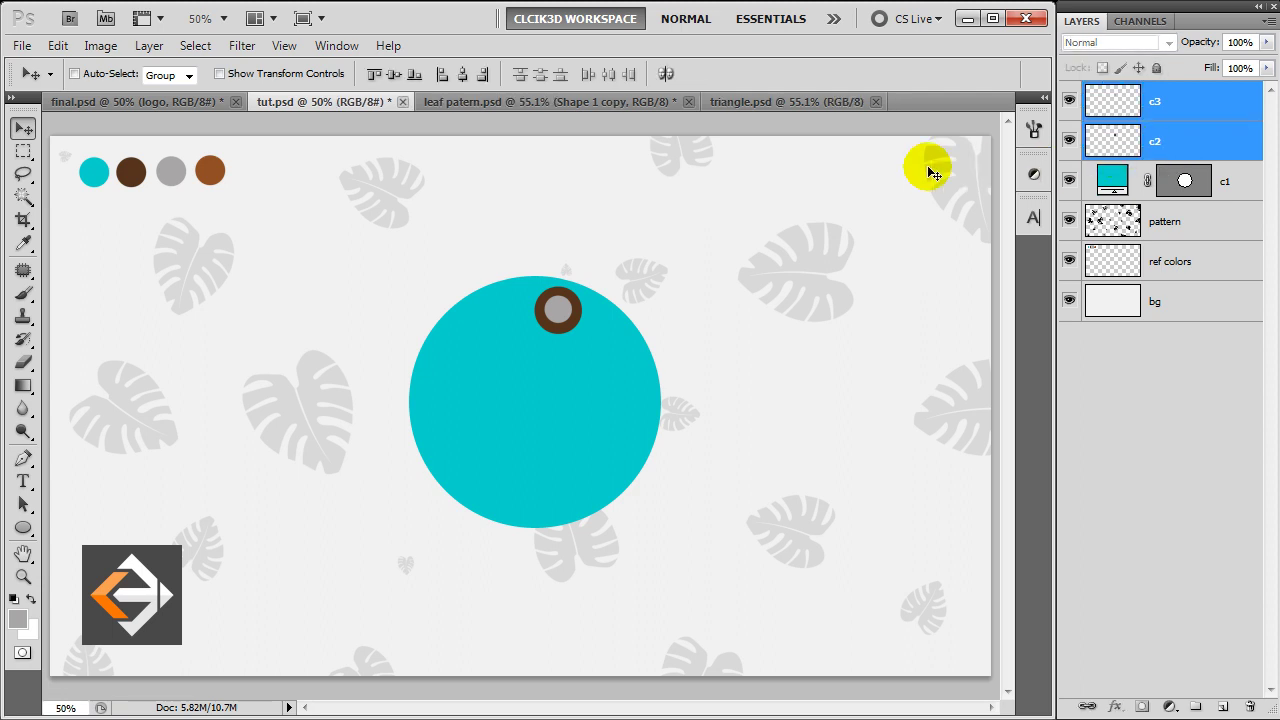
{"action": "left_click", "coordinate": [392, 73]}
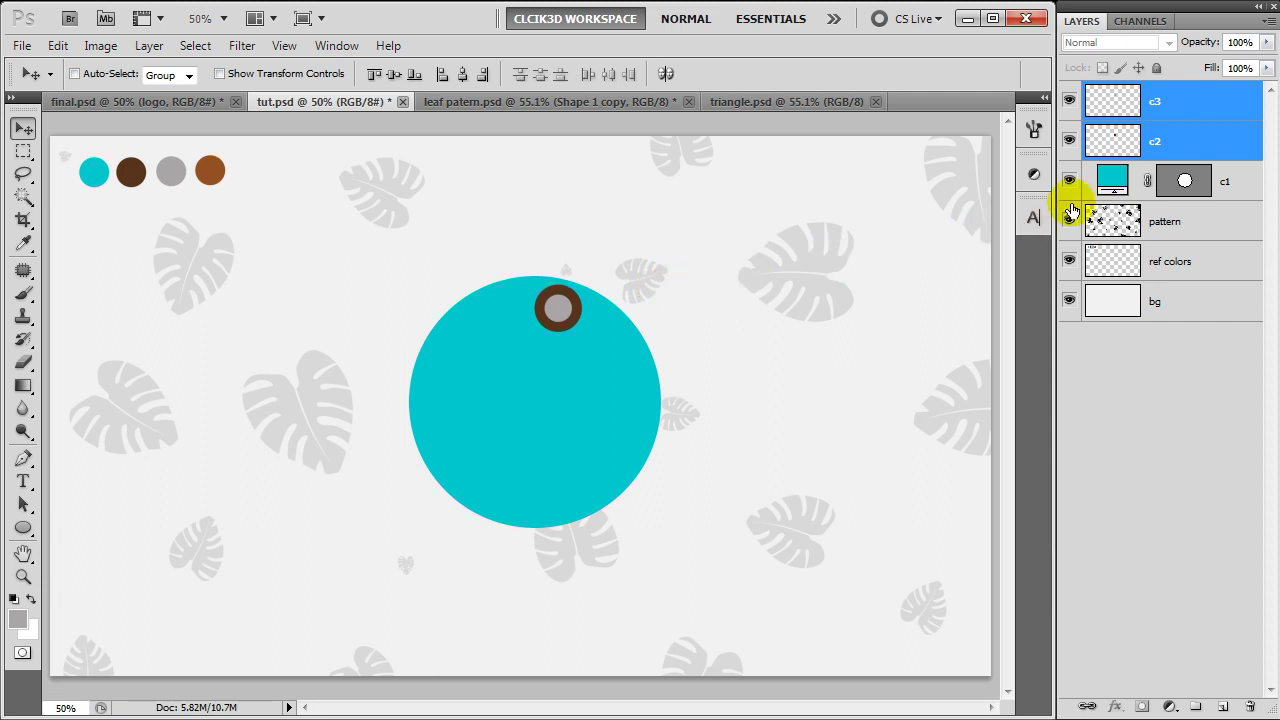
{"action": "right_click", "coordinate": [1150, 138]}
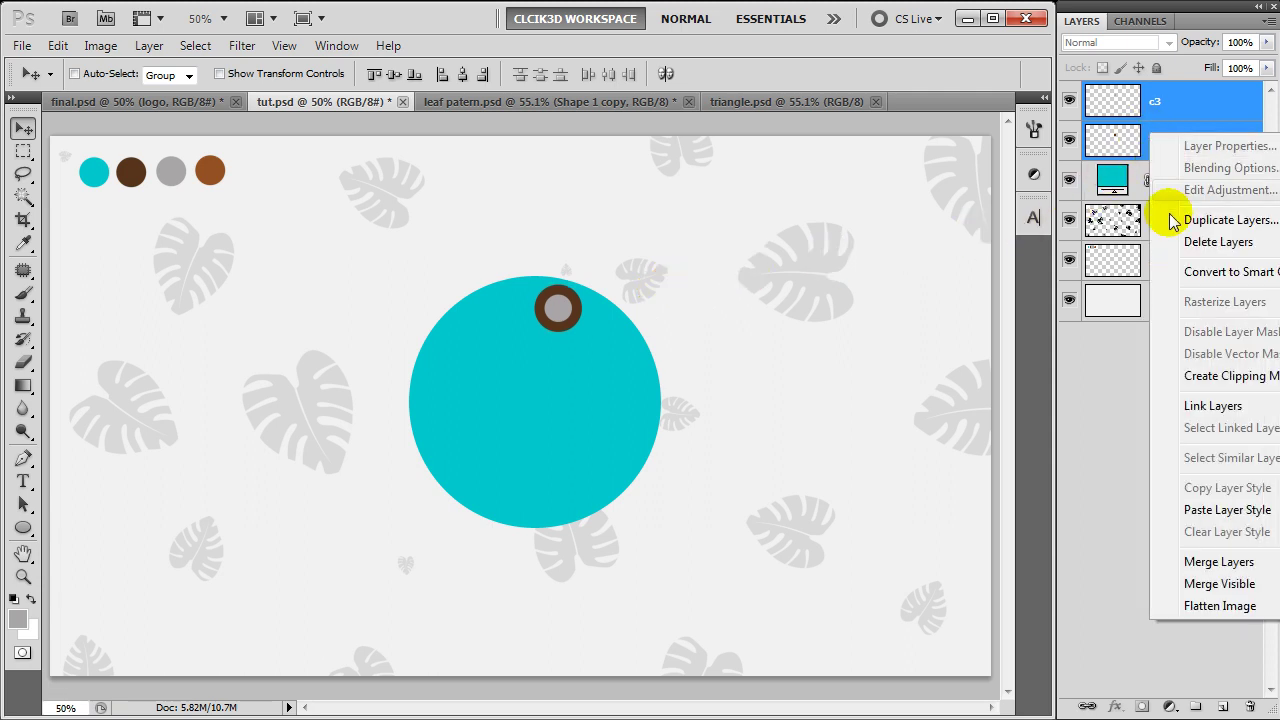
{"action": "left_click", "coordinate": [1188, 563]}
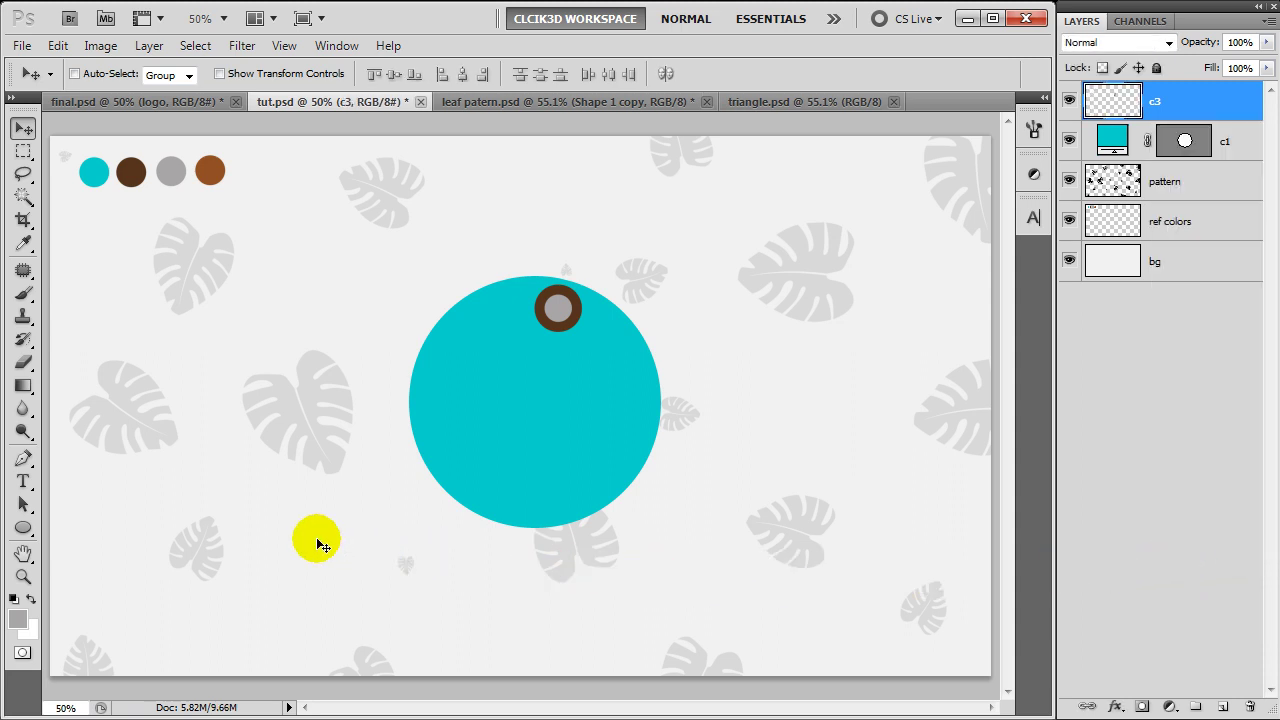
Type white 'SALE' text on the teal circle.
{"action": "left_click", "coordinate": [24, 482]}
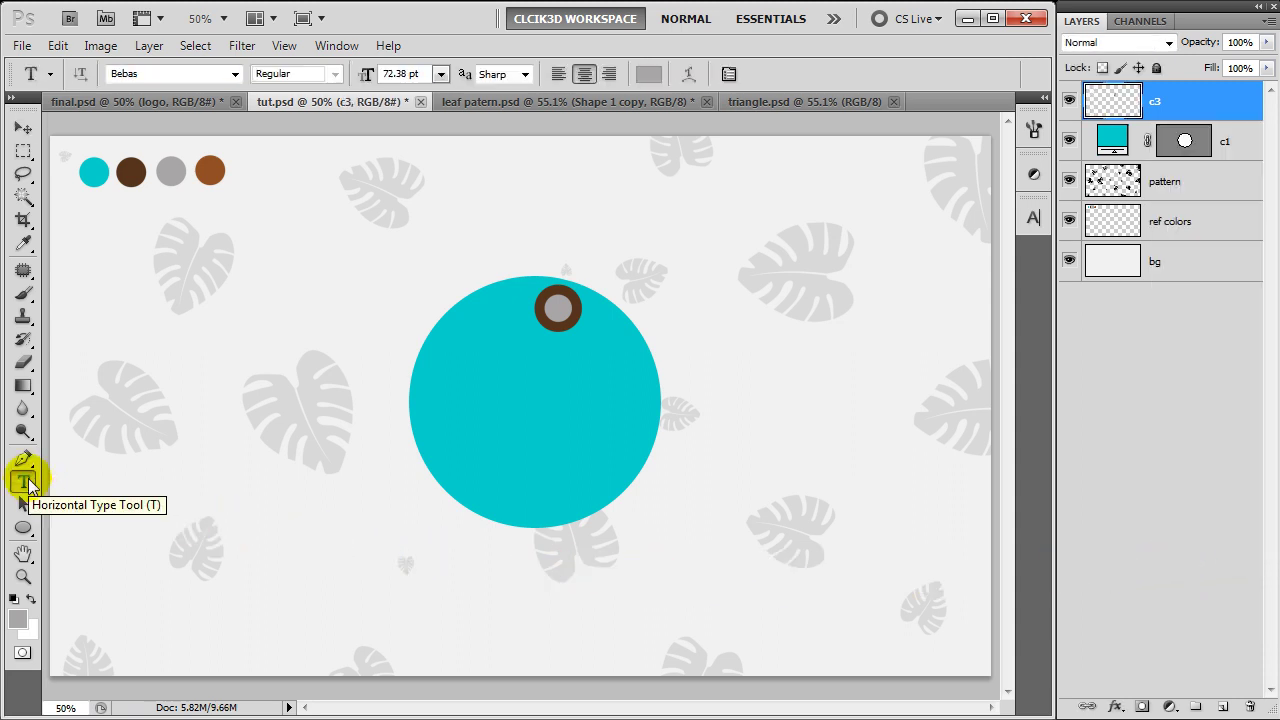
{"action": "left_click", "coordinate": [31, 597]}
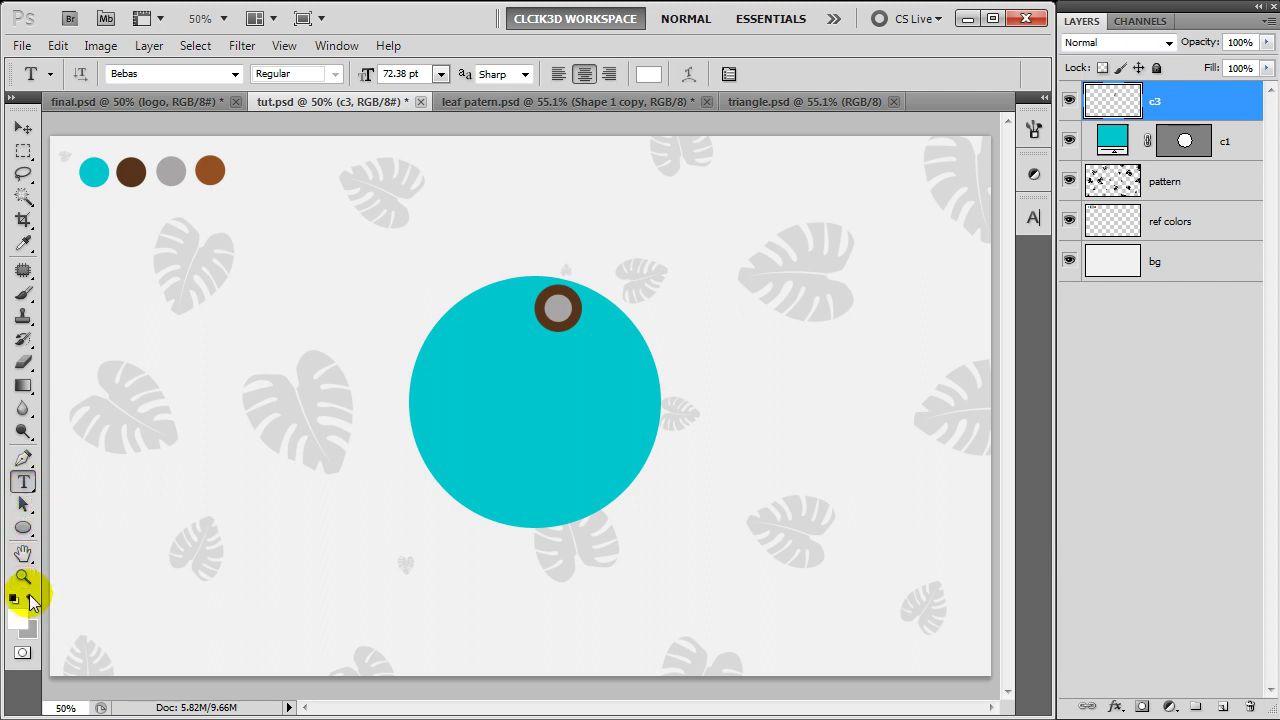
{"action": "left_click", "coordinate": [500, 436]}
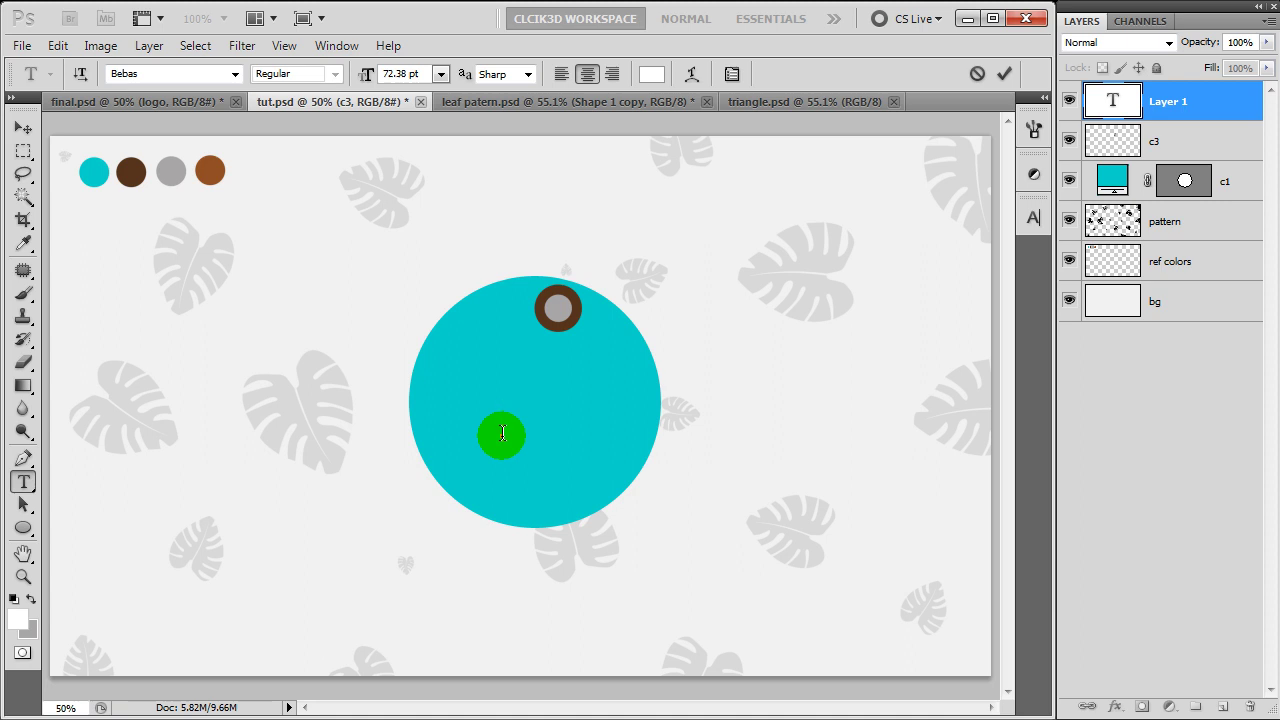
{"action": "type", "text": "SALE"}
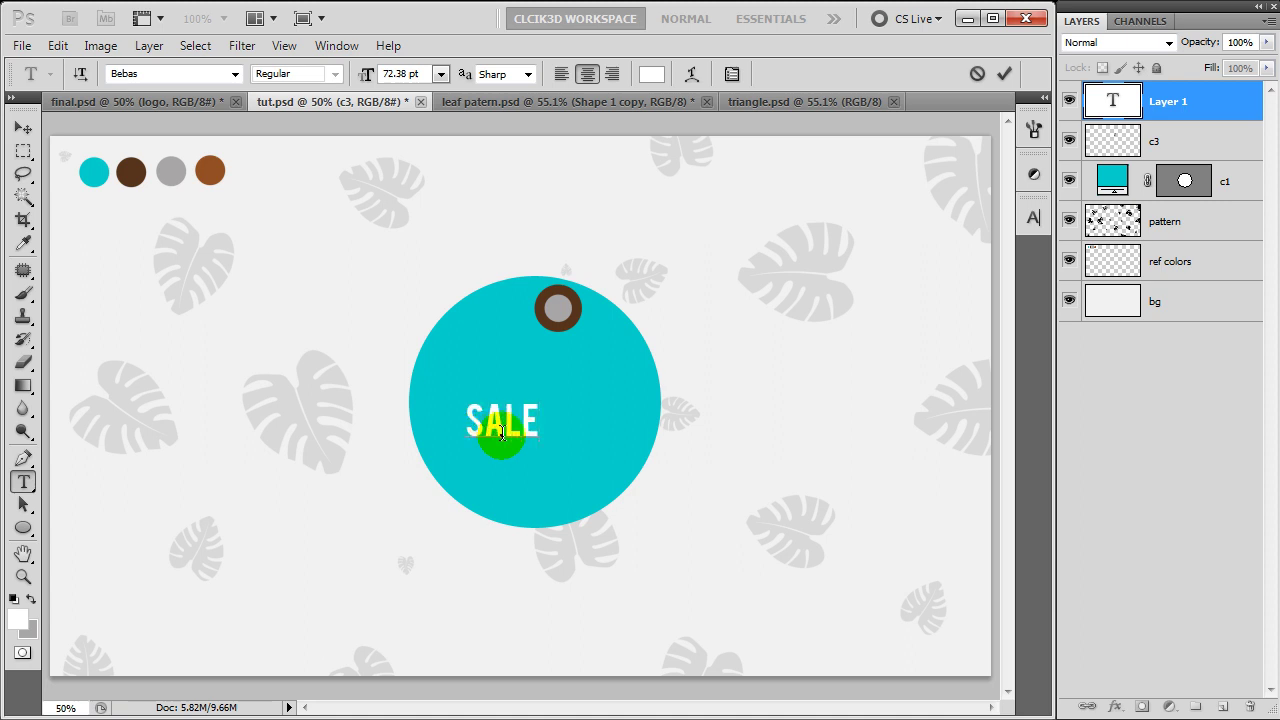
{"action": "left_click", "coordinate": [1004, 73]}
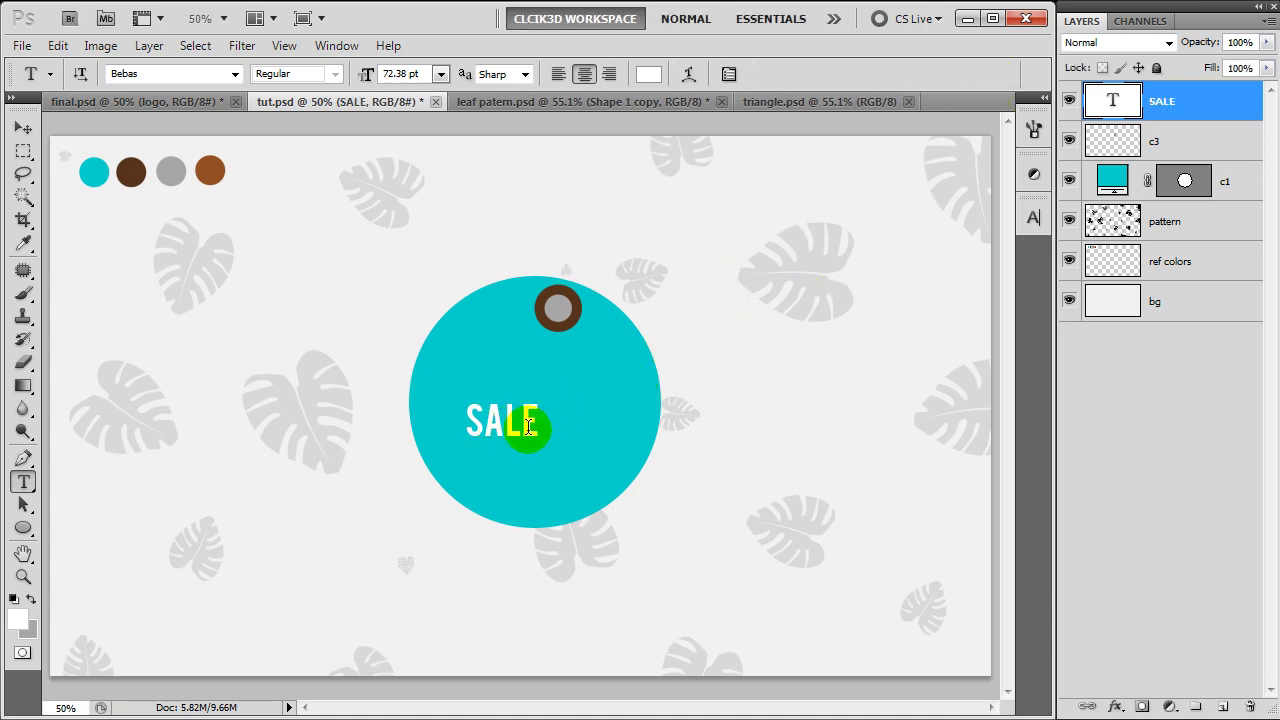
Scale the SALE text to about 204% and duplicate it just above the original.
{"action": "key", "text": "ctrl+Return"}
{"action": "key", "text": "ctrl+t"}
{"action": "left_click_drag", "start_coordinate": [538, 448], "coordinate": [619, 481]}
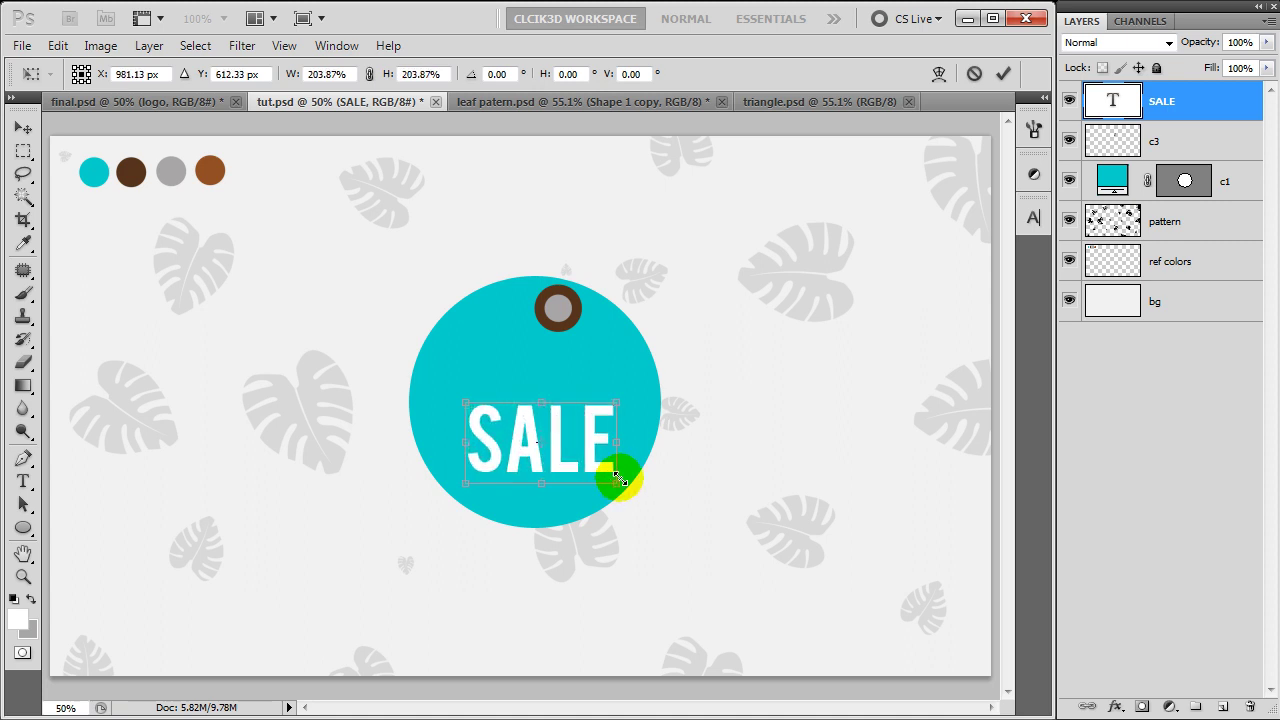
{"action": "key", "text": "Return"}
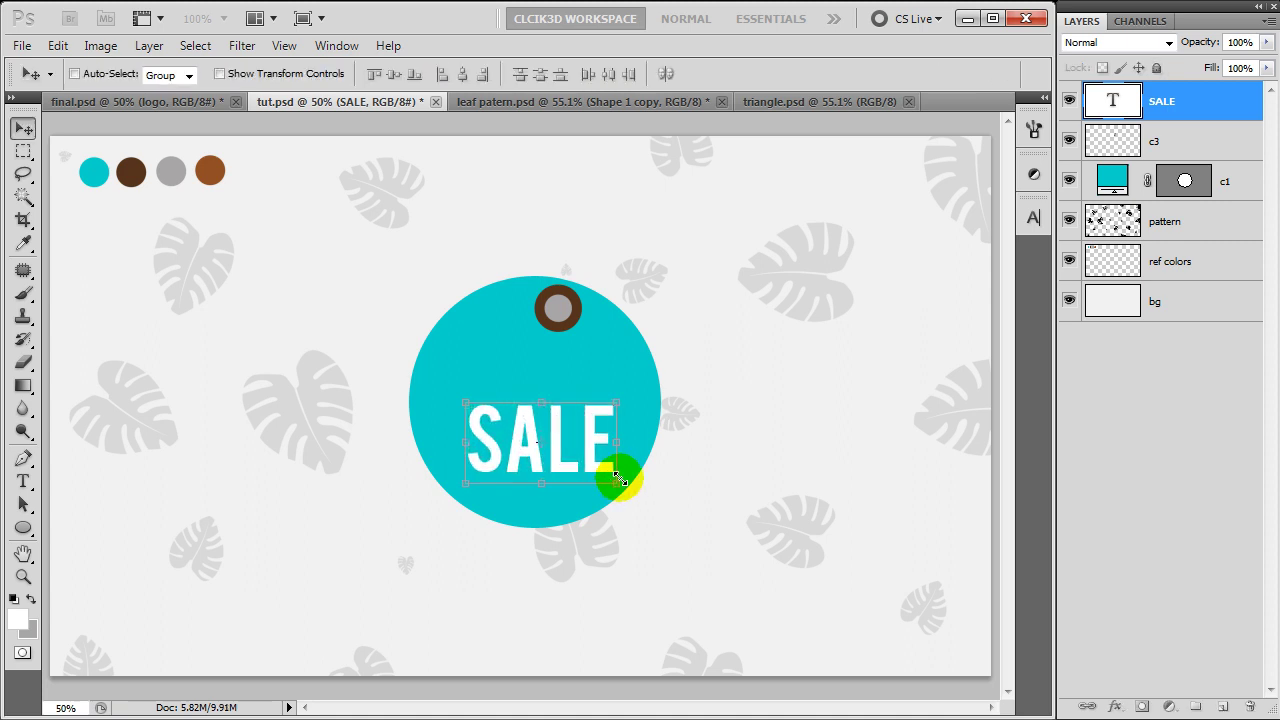
{"action": "left_click_drag", "start_coordinate": [590, 461], "coordinate": [588, 386], "text": "alt"}
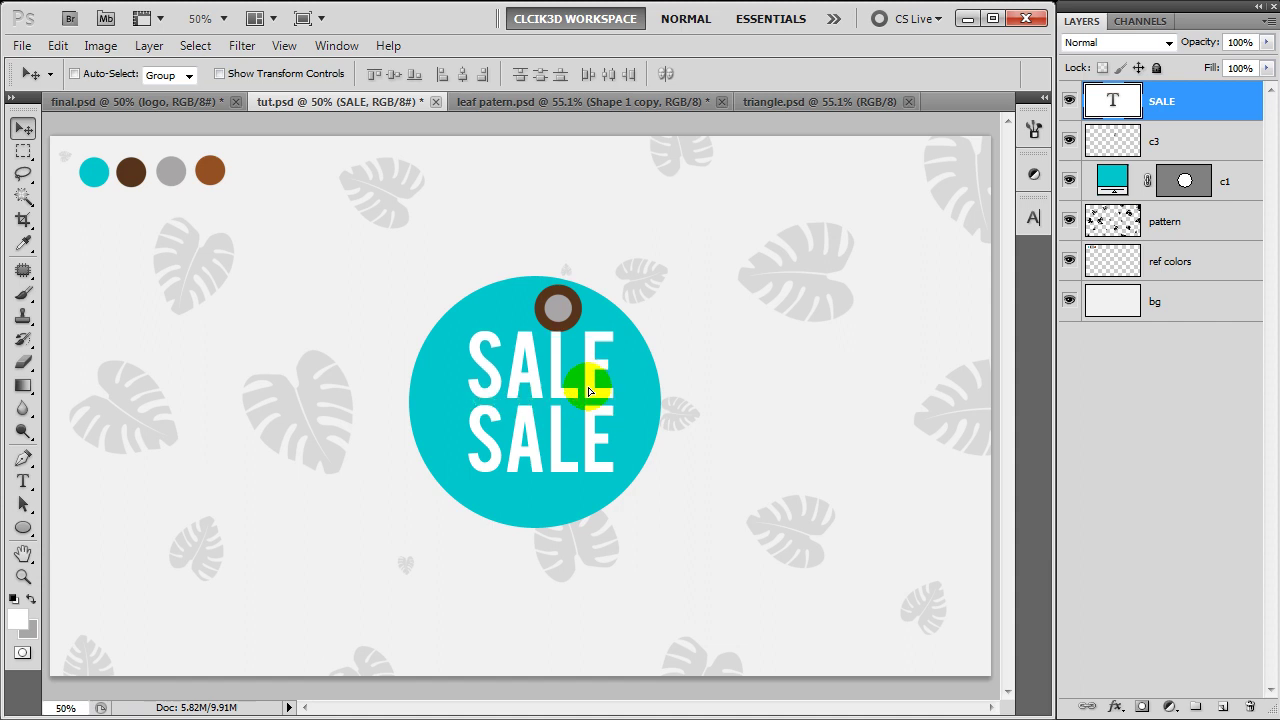
{"action": "key", "text": "t"}
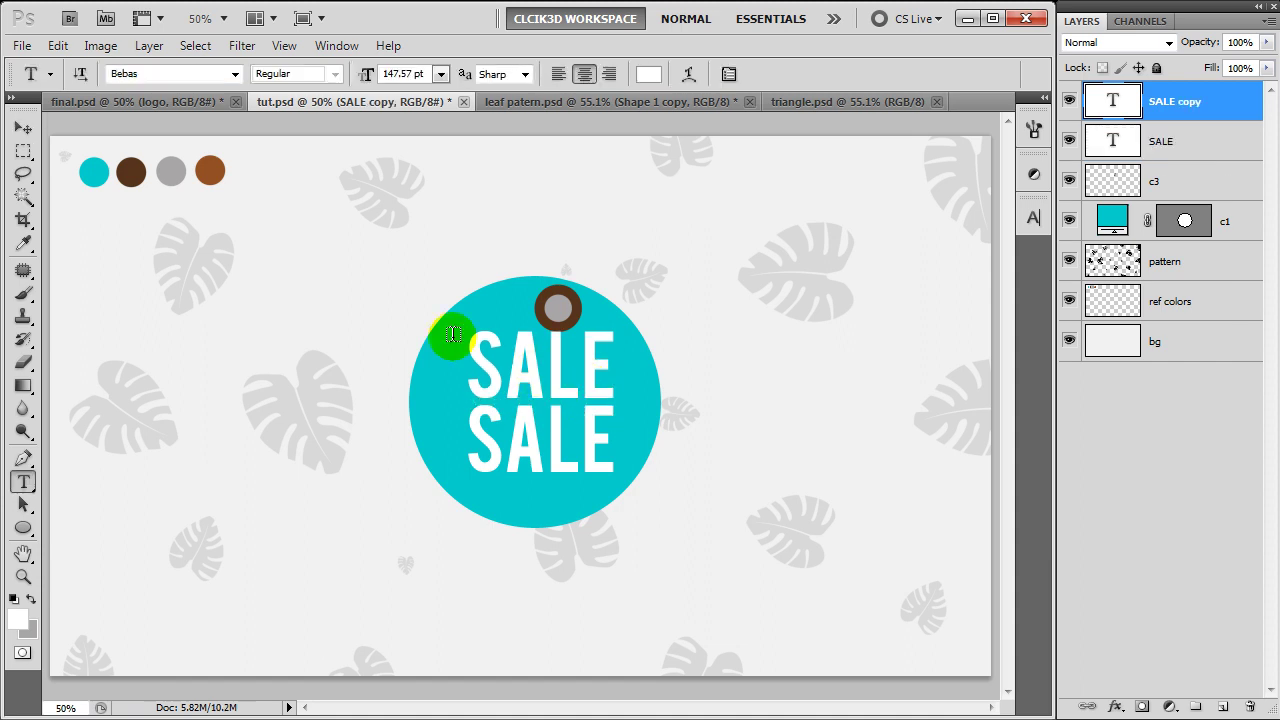
Set the top line to Arial and retype it as GREAT.
{"action": "type", "text": "Arial"}
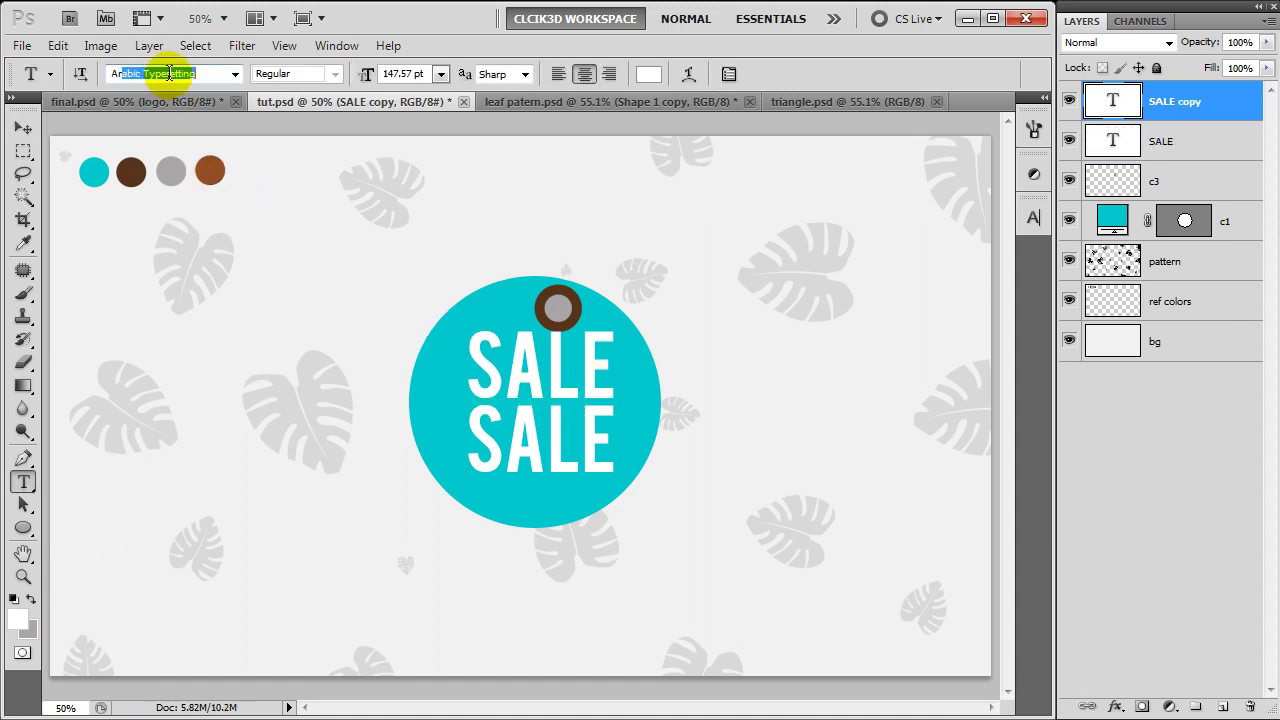
{"action": "key", "text": "Return"}
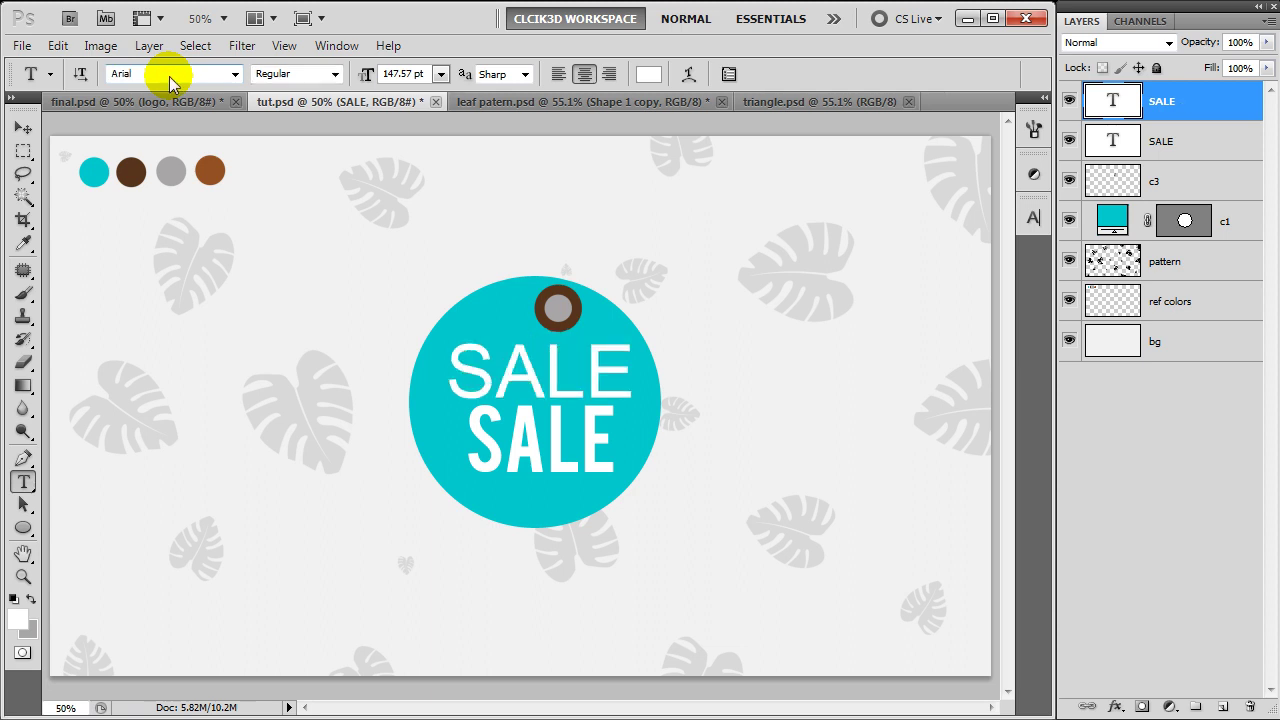
{"action": "double_click", "coordinate": [512, 373]}
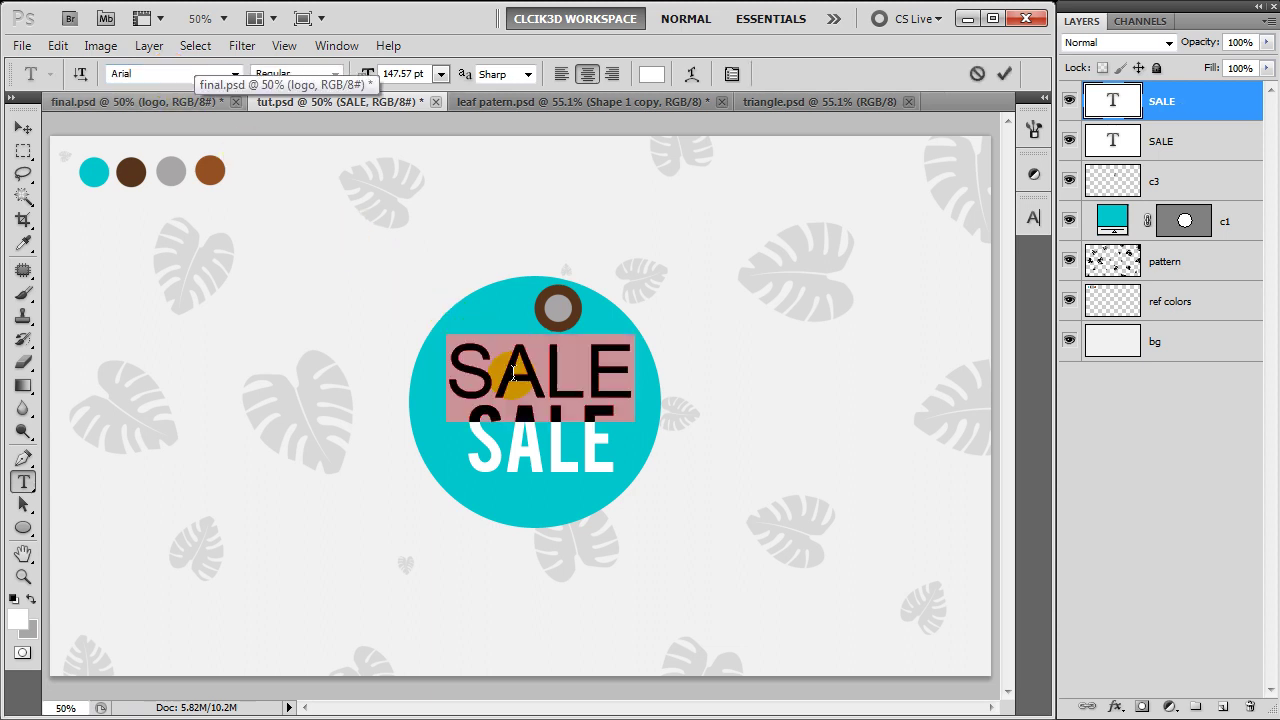
{"action": "type", "text": "GRE"}
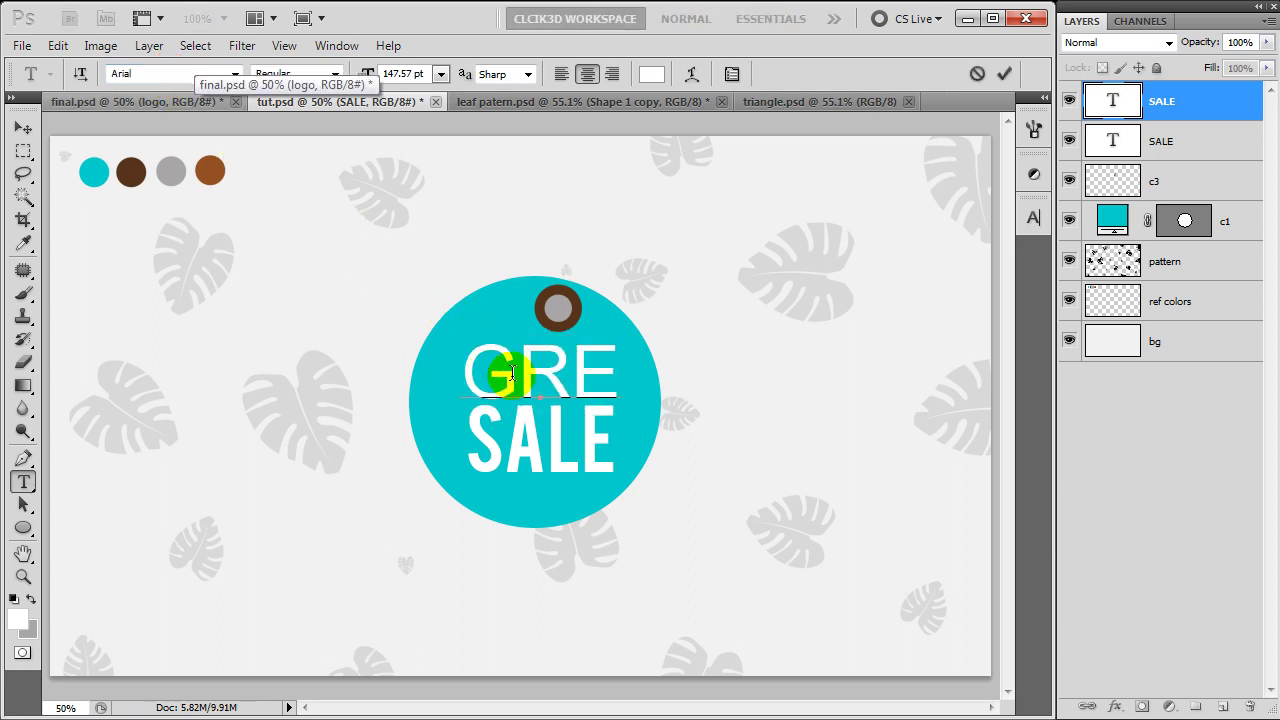
{"action": "type", "text": "AT"}
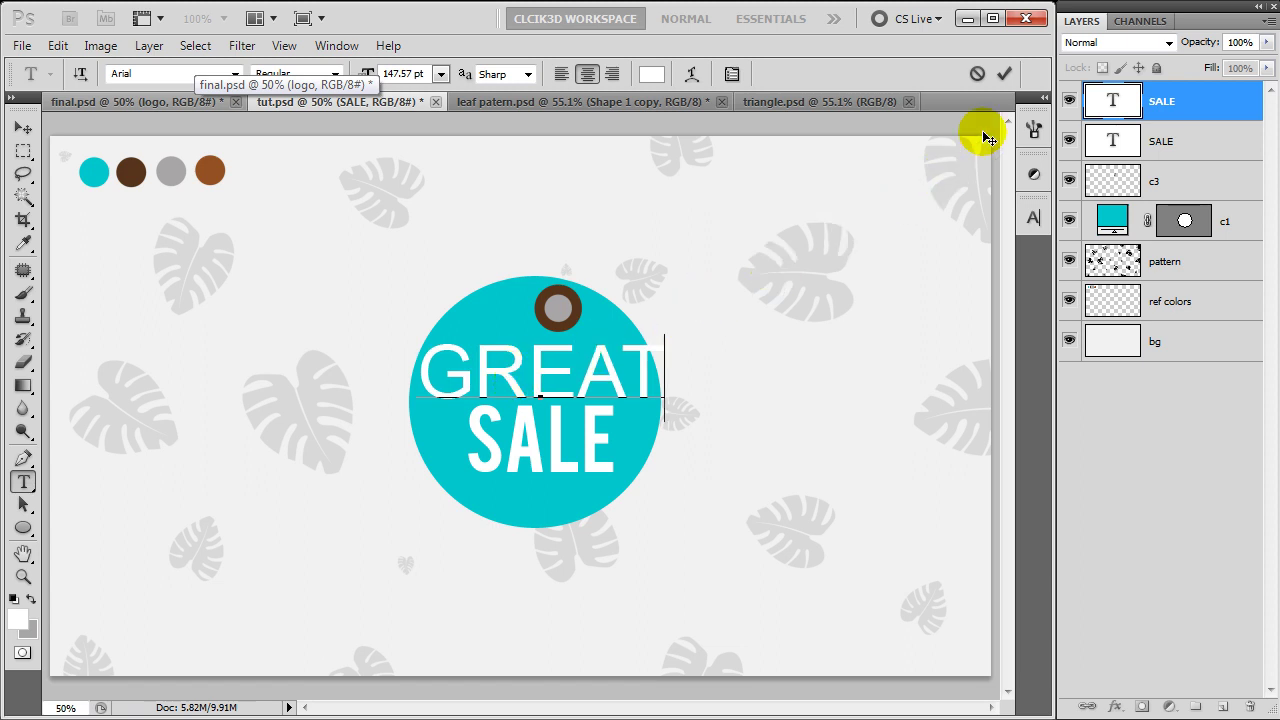
{"action": "left_click", "coordinate": [1004, 73]}
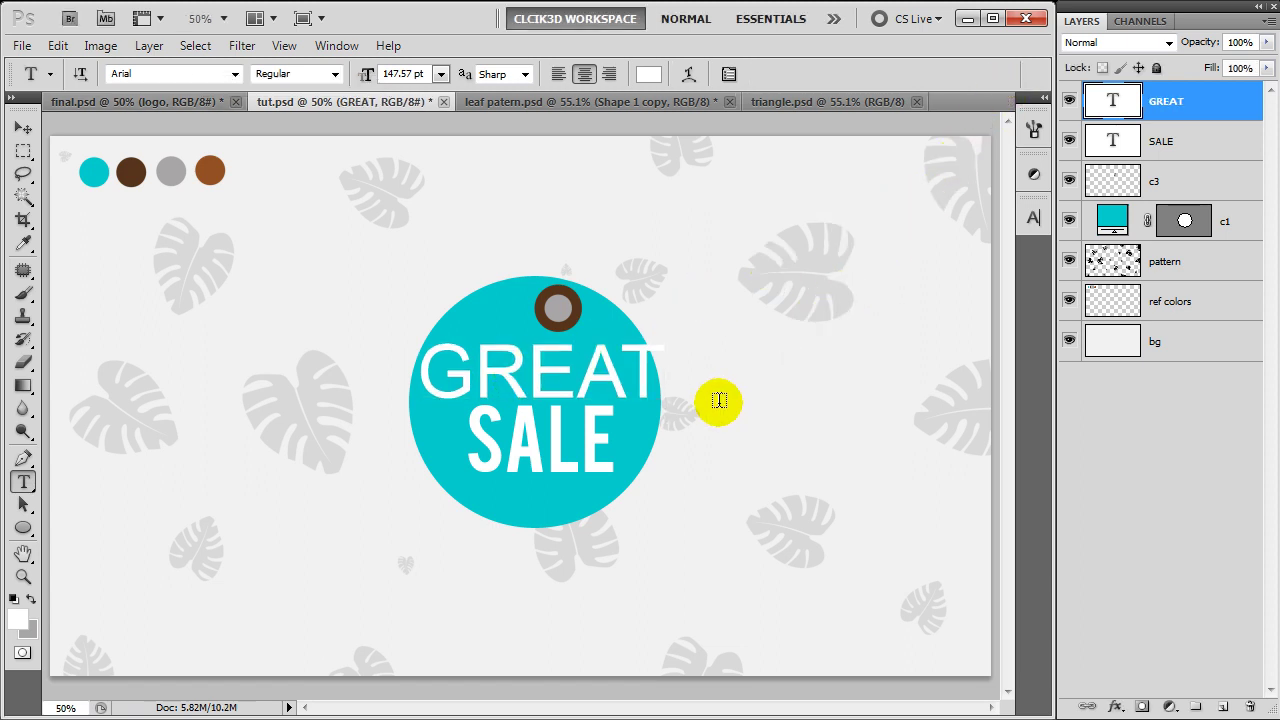
Scale GREAT down to about 58% and make it Arial Bold.
{"action": "key", "text": "v"}
{"action": "key", "text": "ctrl+t"}
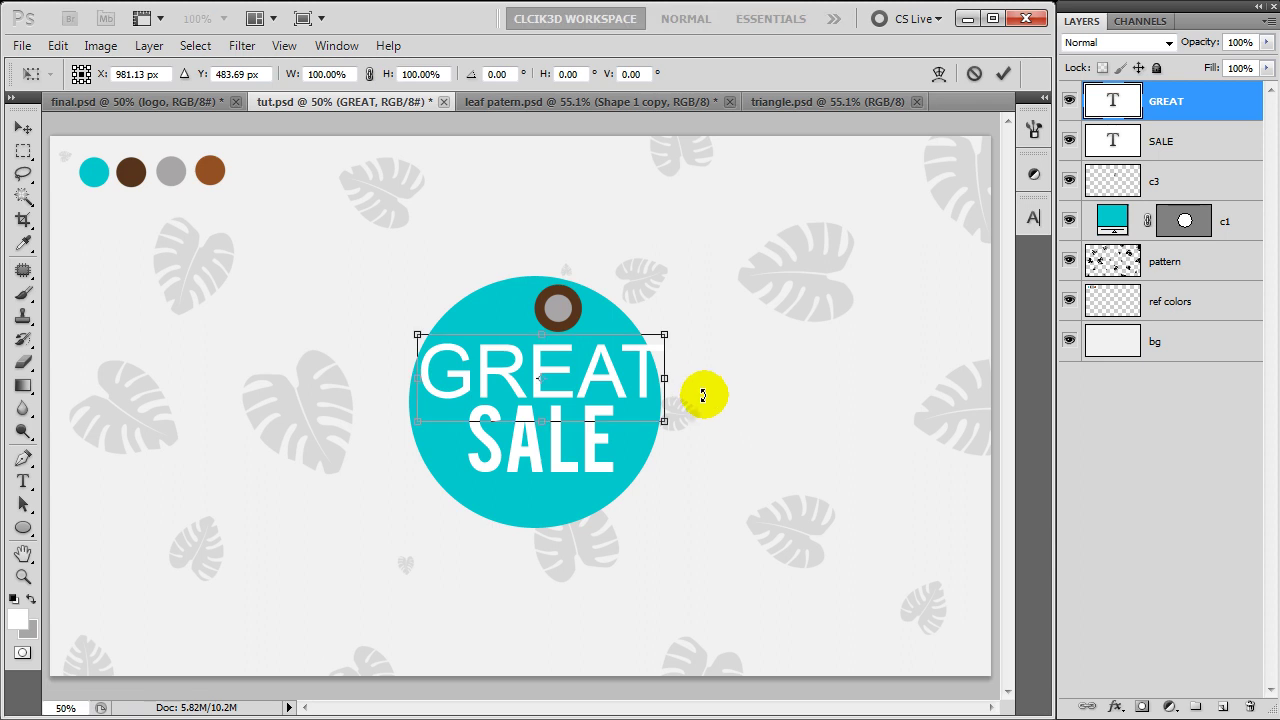
{"action": "left_click_drag", "start_coordinate": [664, 334], "coordinate": [628, 340]}
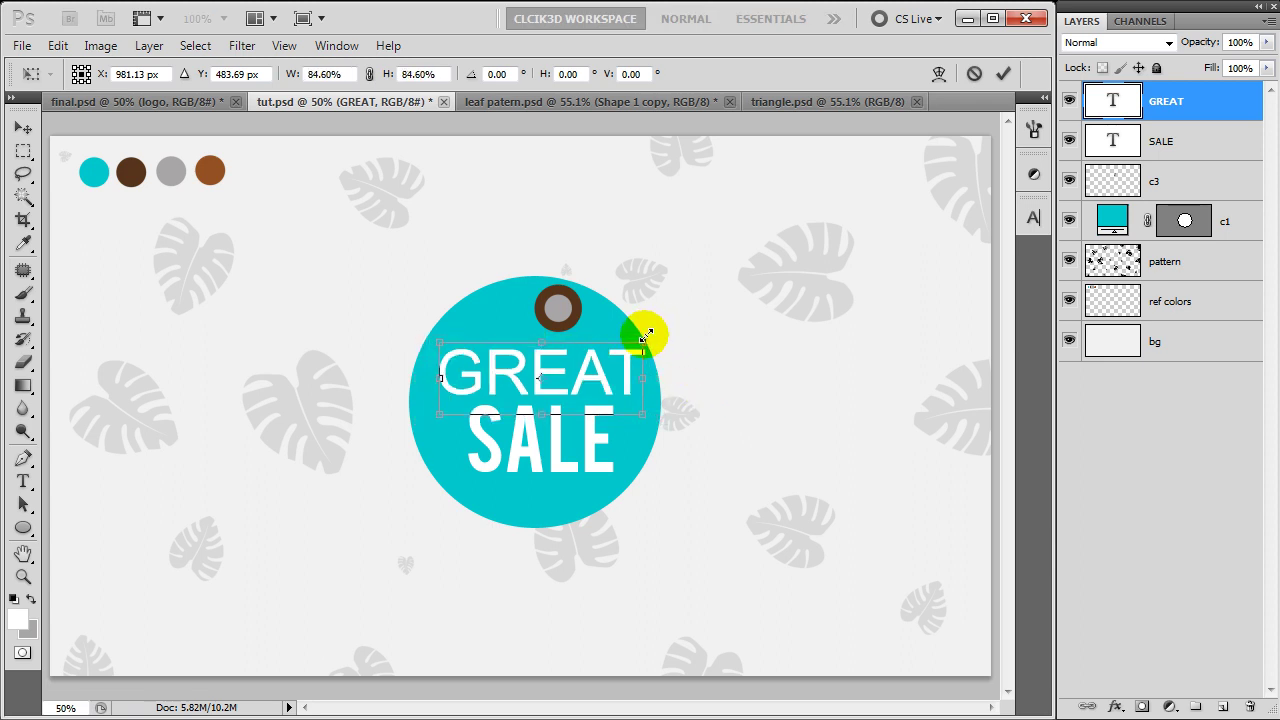
{"action": "left_click_drag", "start_coordinate": [628, 340], "coordinate": [615, 340]}
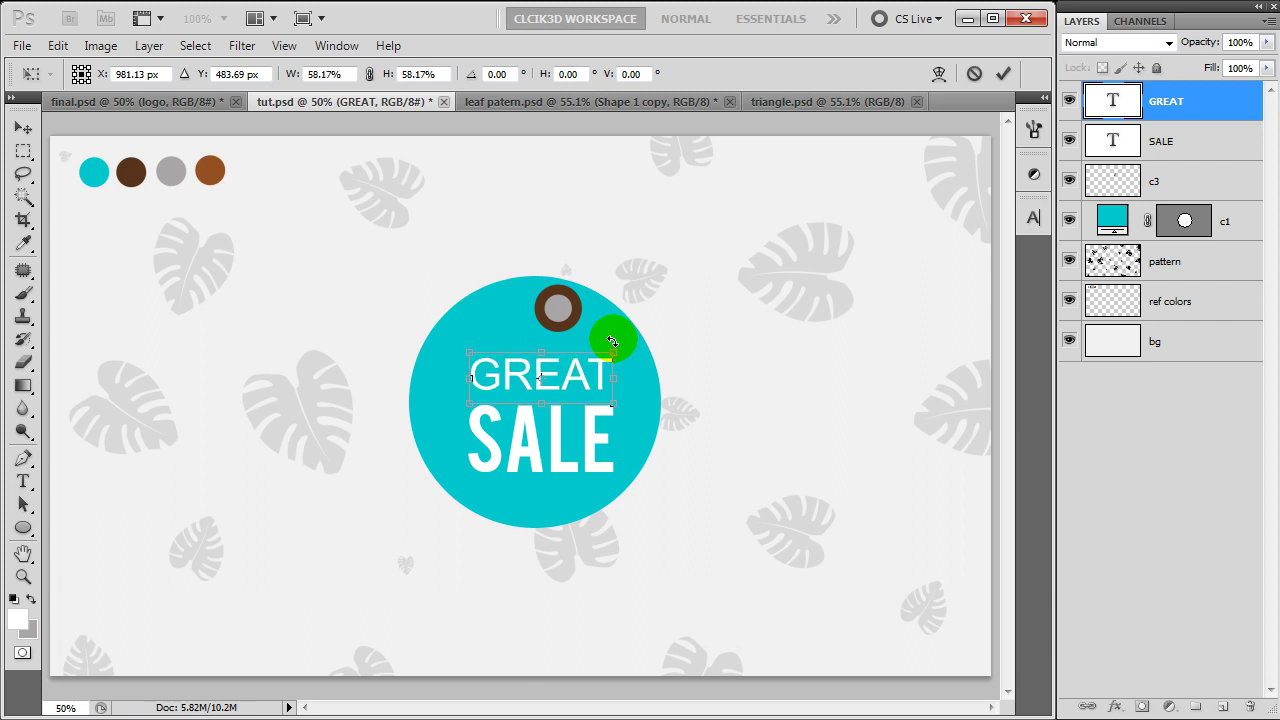
{"action": "key", "text": "Return"}
{"action": "key", "text": "t"}
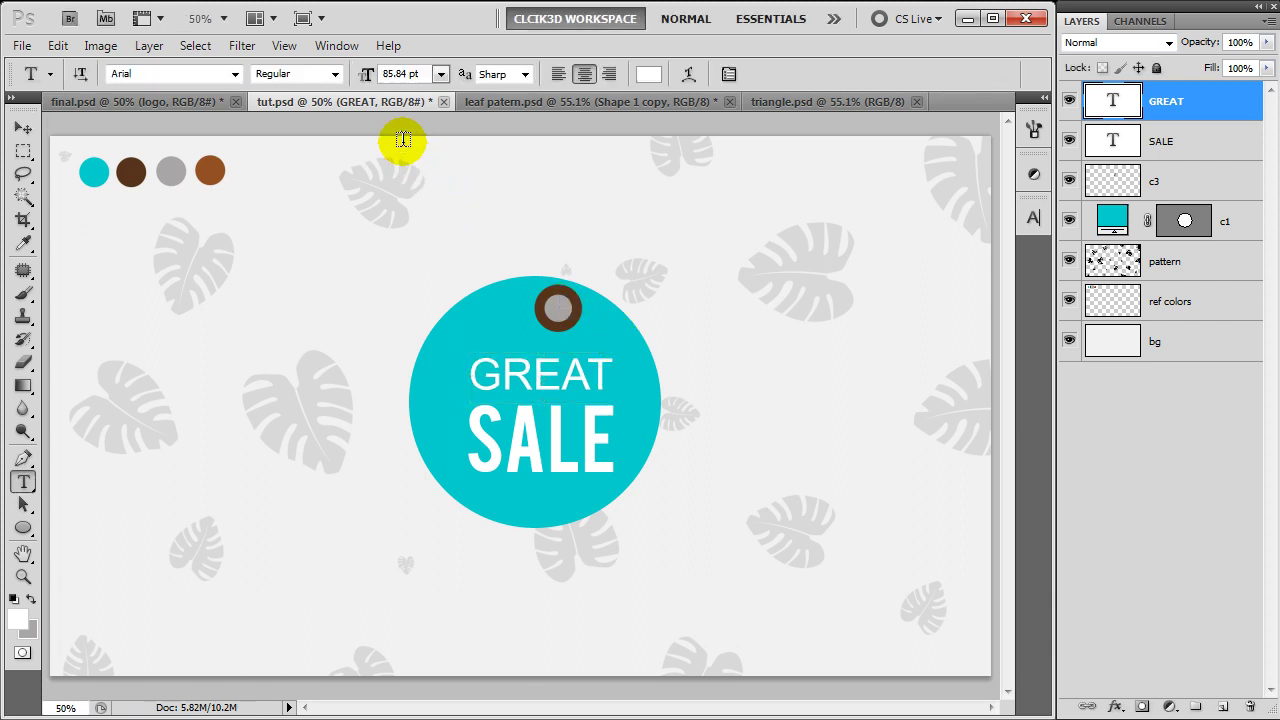
{"action": "left_click", "coordinate": [335, 74]}
{"action": "left_click", "coordinate": [334, 136]}
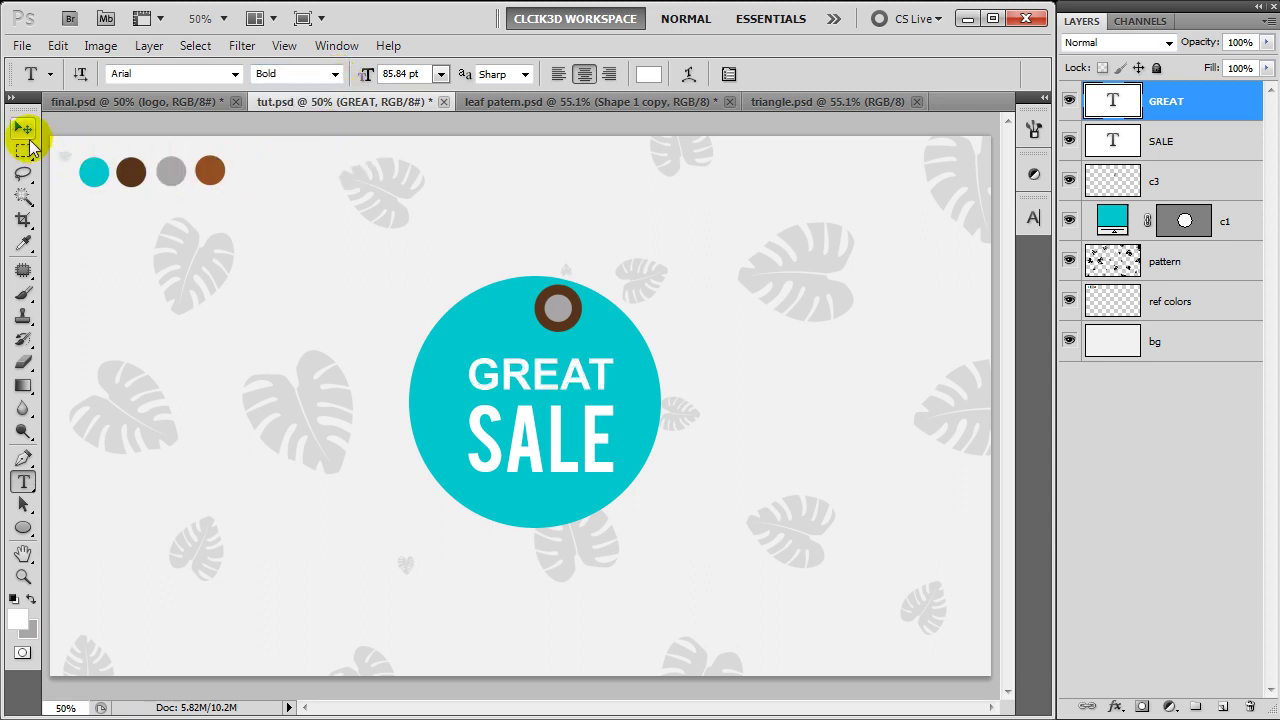
Nudge GREAT down, then move GREAT and SALE together to centre them on the tag.
{"action": "left_click", "coordinate": [23, 128]}
{"action": "key", "text": "Down"}
{"action": "key", "text": "Down"}
{"action": "key", "text": "Down"}
{"action": "key", "text": "Down"}
{"action": "key", "text": "Down"}
{"action": "key", "text": "Down"}
{"action": "key", "text": "Down"}
{"action": "key", "text": "Down"}
{"action": "key", "text": "Down"}
{"action": "key", "text": "Down"}
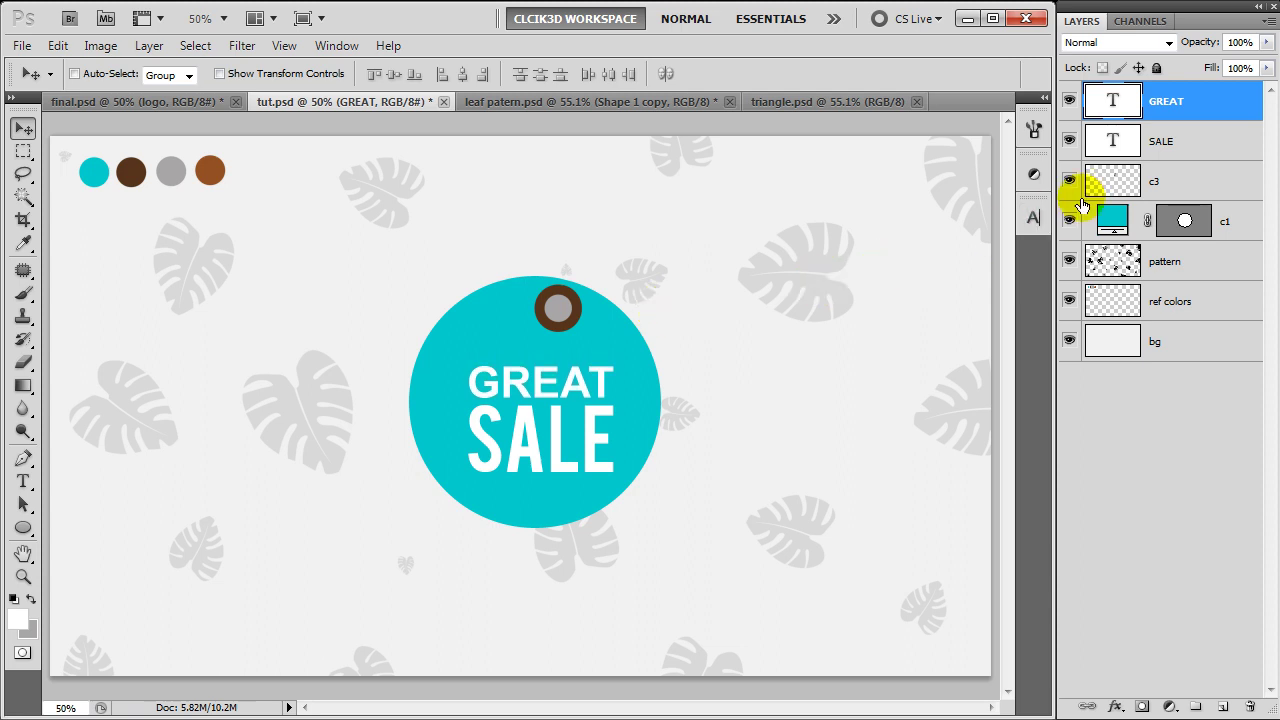
{"action": "left_click", "coordinate": [1166, 146], "text": "shift"}
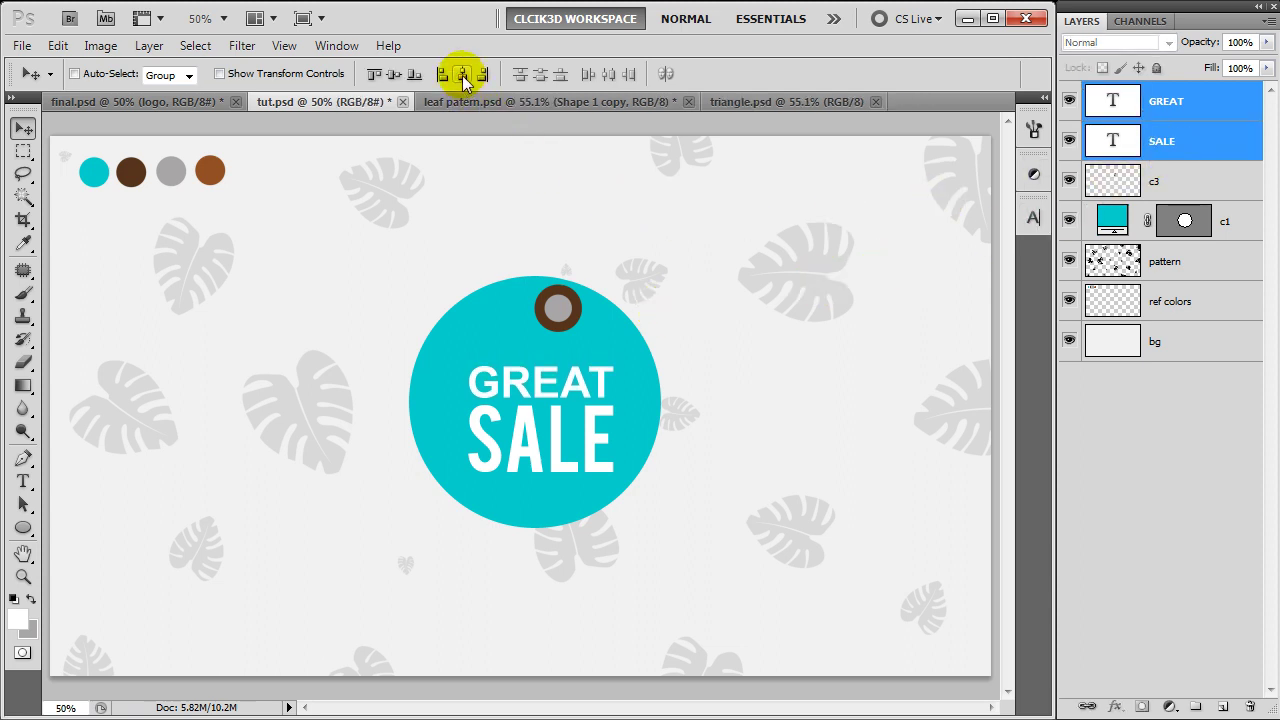
{"action": "left_click", "coordinate": [576, 393]}
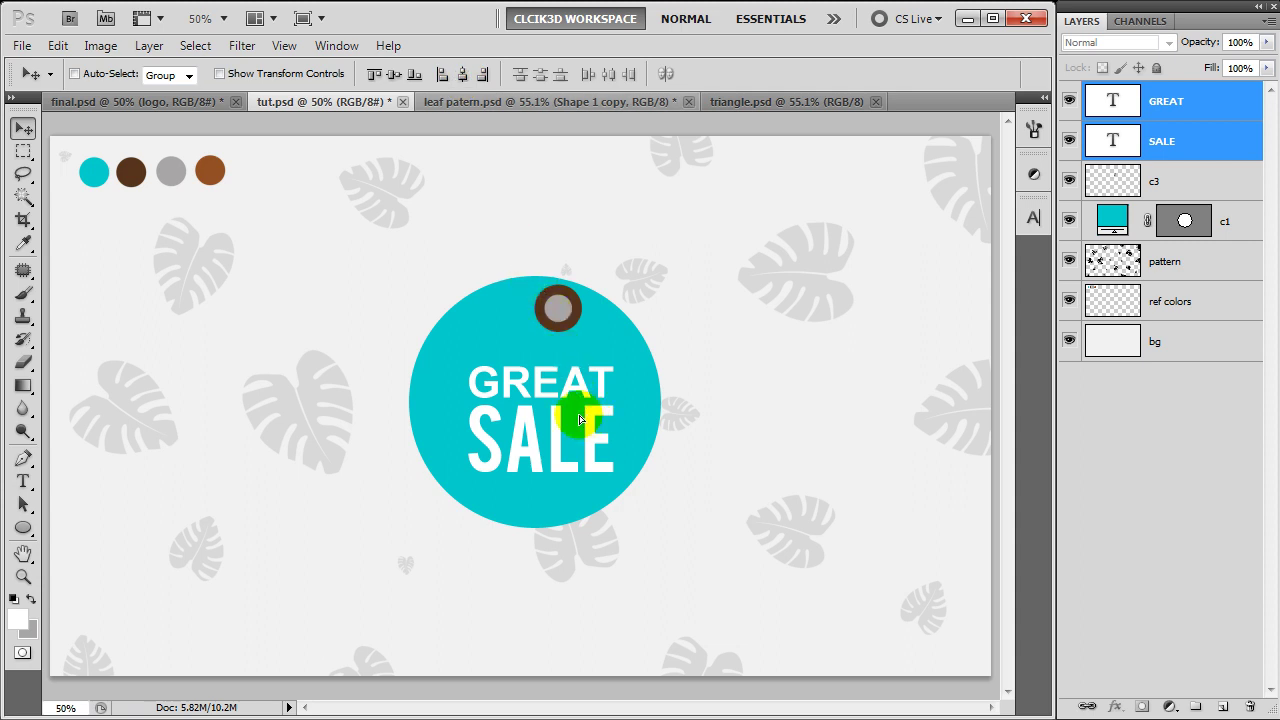
{"action": "left_click_drag", "start_coordinate": [580, 418], "coordinate": [573, 415]}
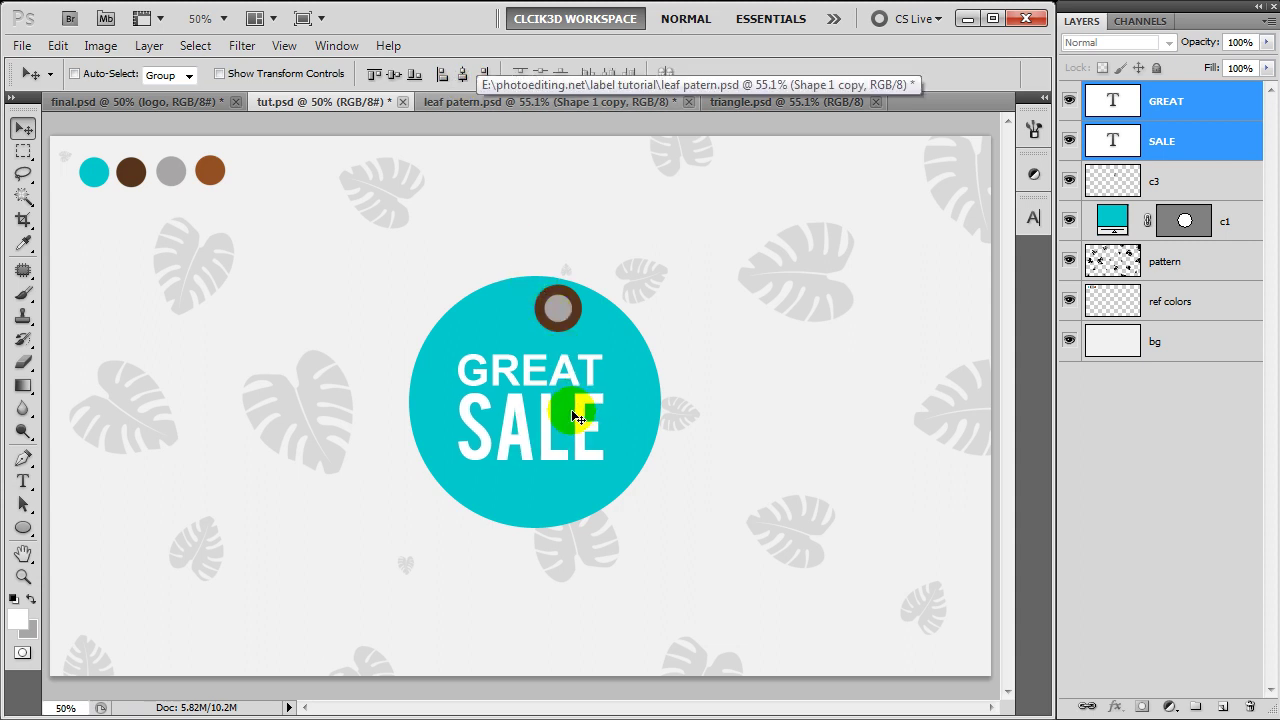
{"action": "key", "text": "Right"}
{"action": "key", "text": "Right"}
{"action": "key", "text": "Right"}
{"action": "key", "text": "Down"}
{"action": "key", "text": "Down"}
{"action": "key", "text": "Down"}
{"action": "key", "text": "Right"}
{"action": "key", "text": "Right"}
{"action": "key", "text": "Right"}
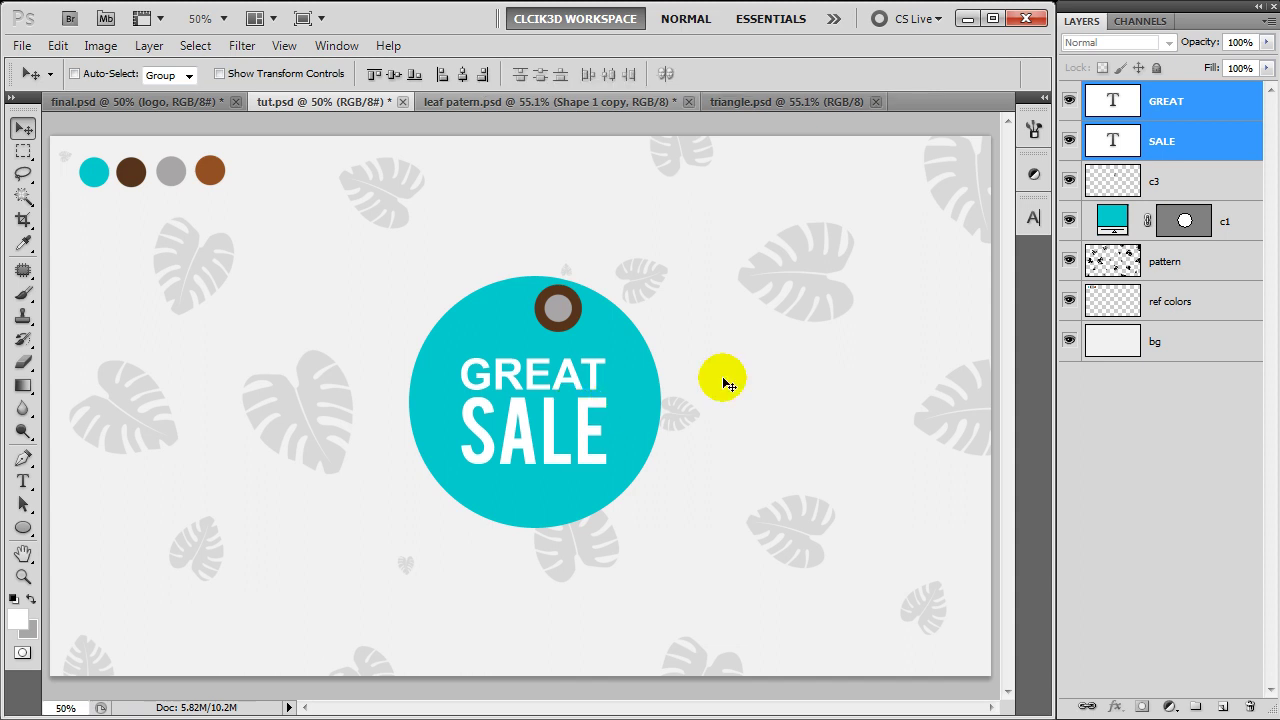
Select the GREAT layer alone and add a new empty layer above it.
{"action": "left_click", "coordinate": [1159, 150]}
{"action": "left_click", "coordinate": [1202, 108]}
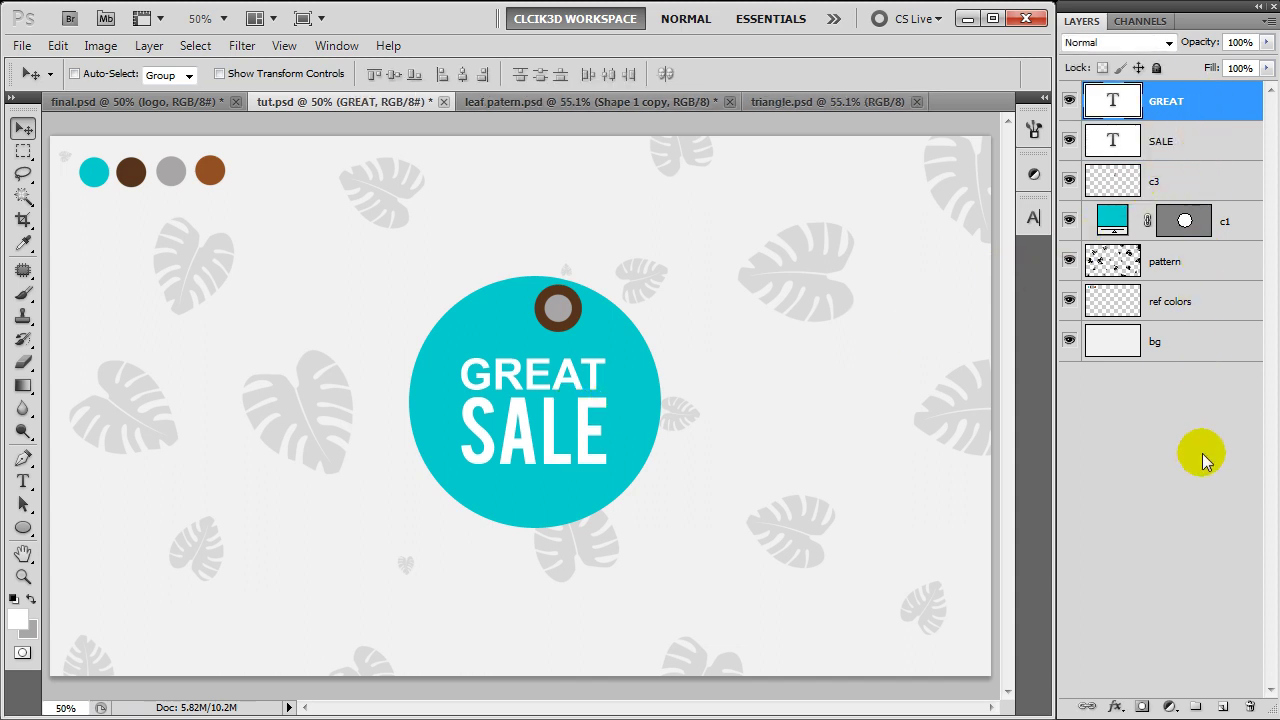
{"action": "left_click", "coordinate": [1222, 708]}
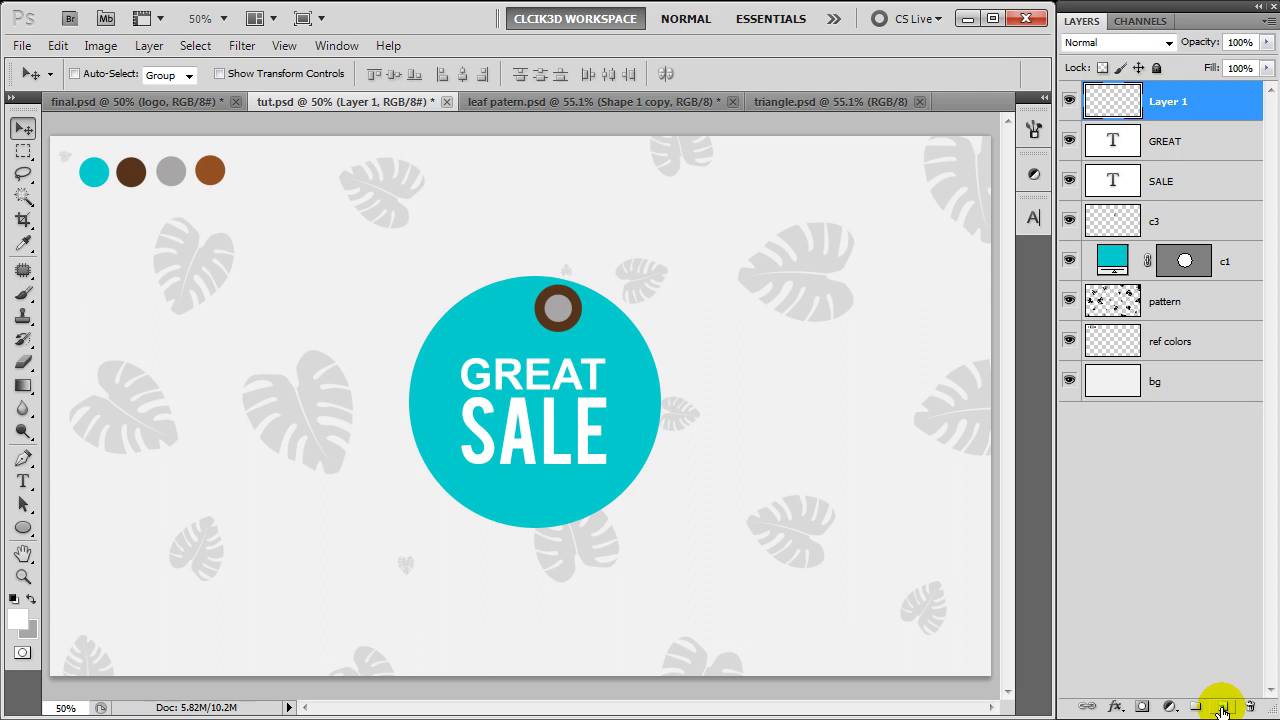
Set up a 9 px brush in the dark brown reference colour.
{"action": "left_click", "coordinate": [25, 293]}
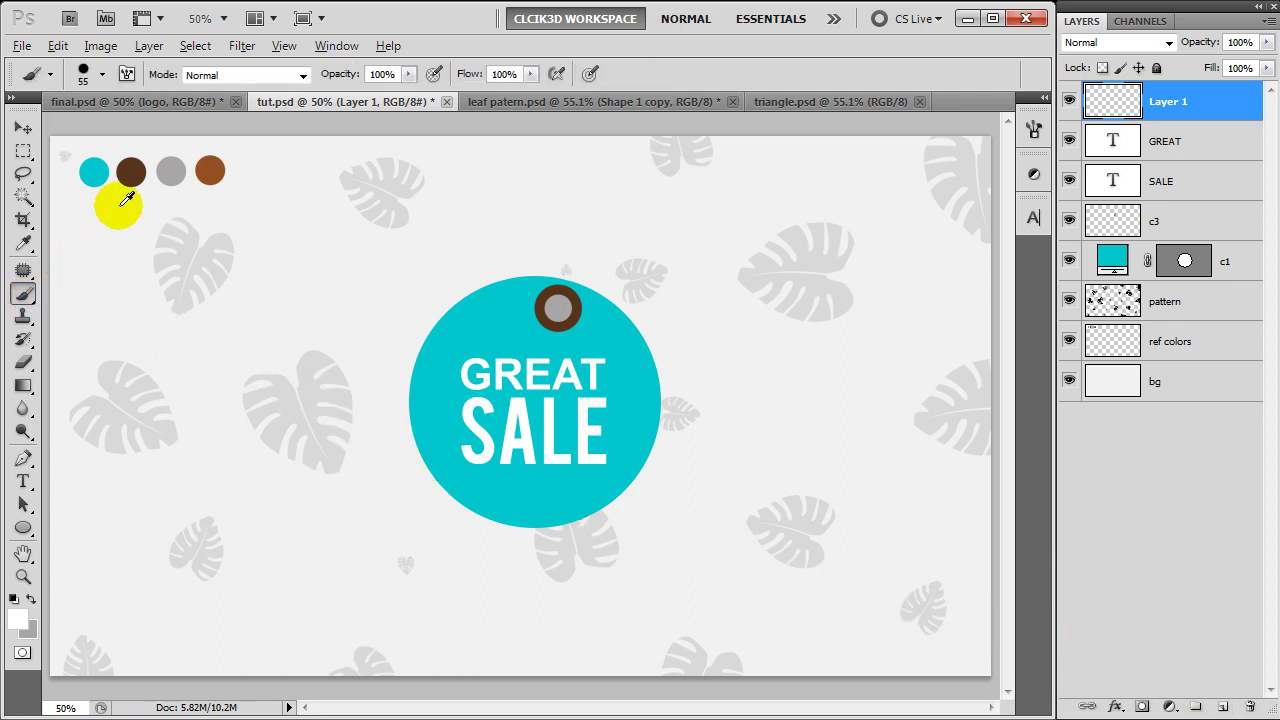
{"action": "left_click", "coordinate": [130, 172], "text": "alt"}
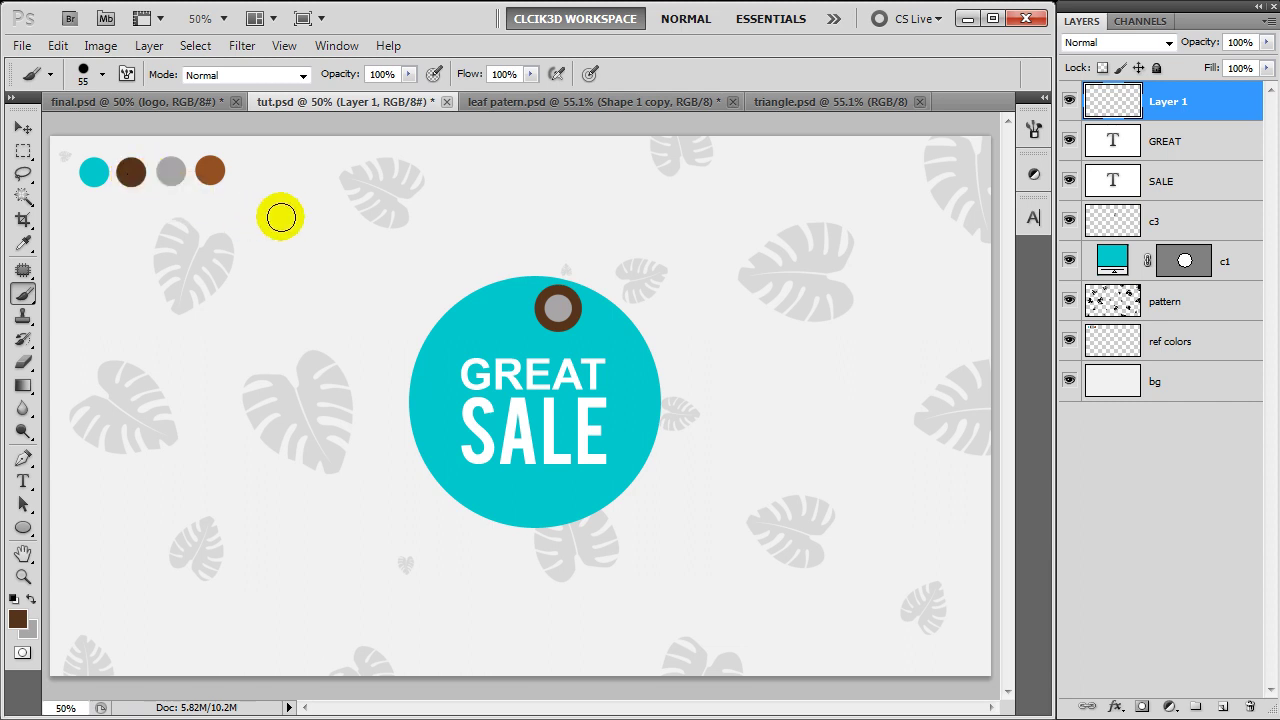
{"action": "right_click", "coordinate": [282, 217]}
{"action": "left_click", "coordinate": [468, 238]}
{"action": "type", "text": "9"}
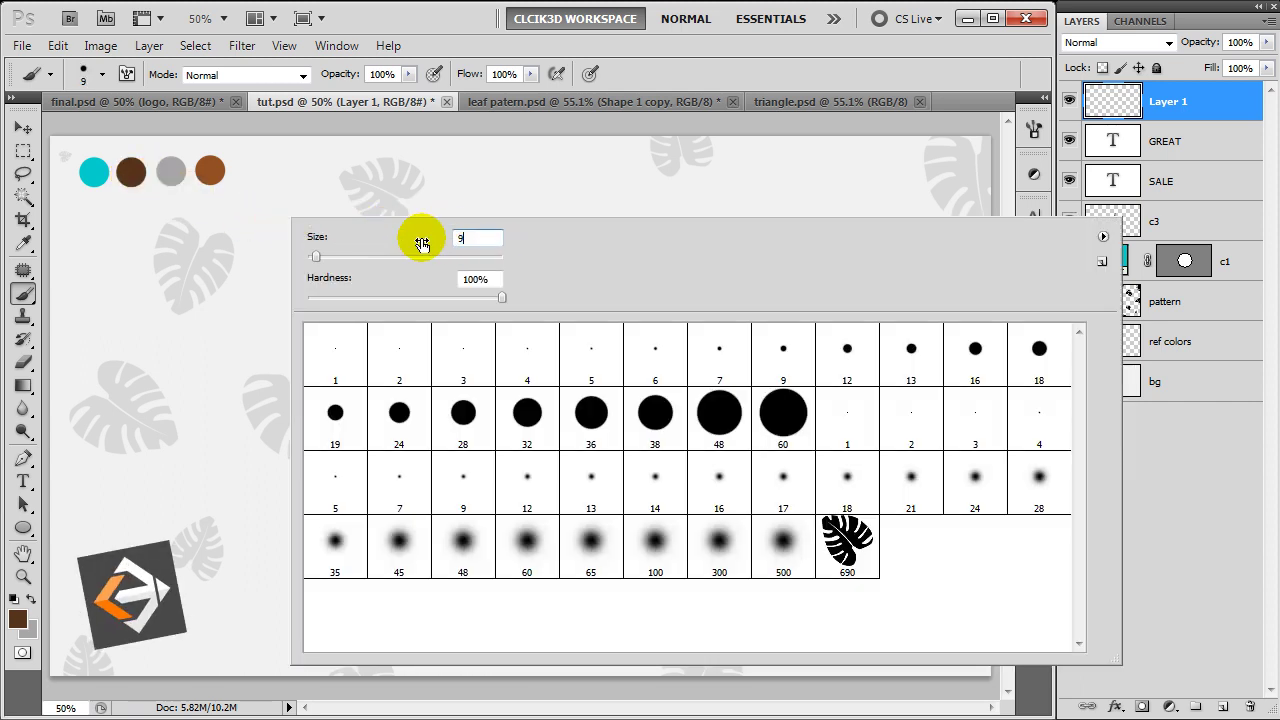
{"action": "key", "text": "Return"}
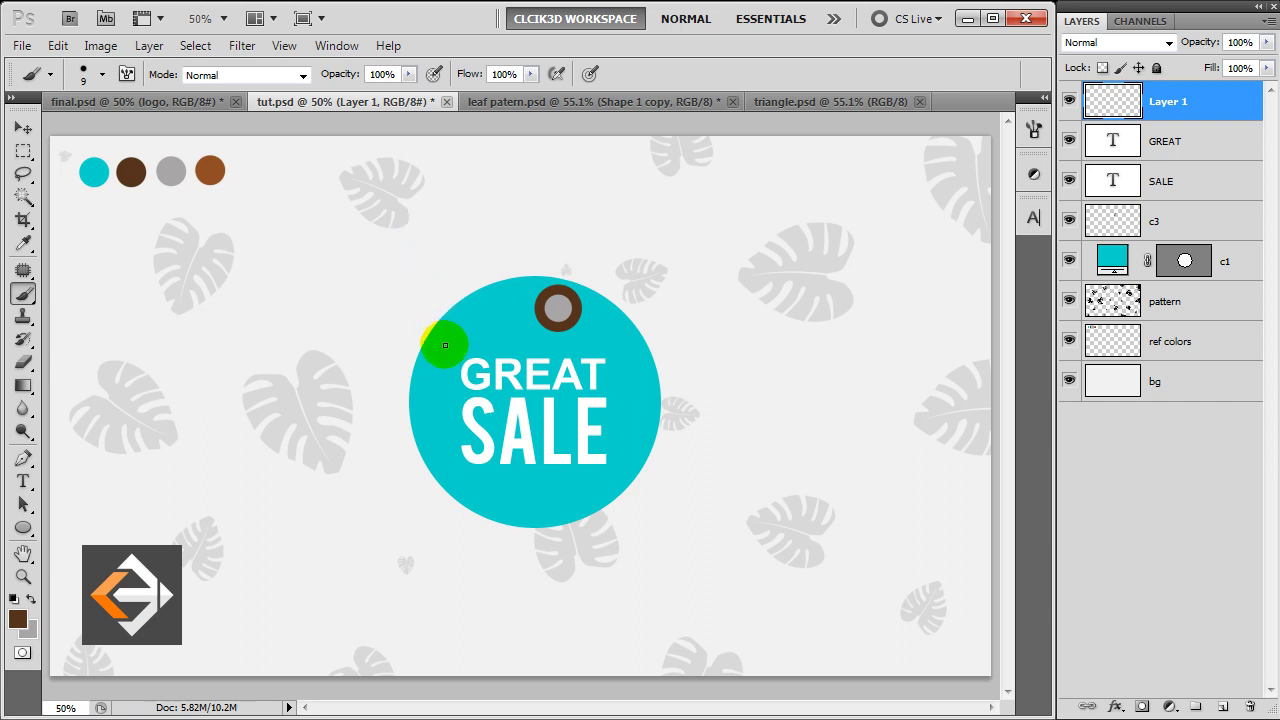
Paint a brown line above GREAT and duplicate it below SALE.
{"action": "left_click_drag", "start_coordinate": [445, 345], "coordinate": [619, 344]}
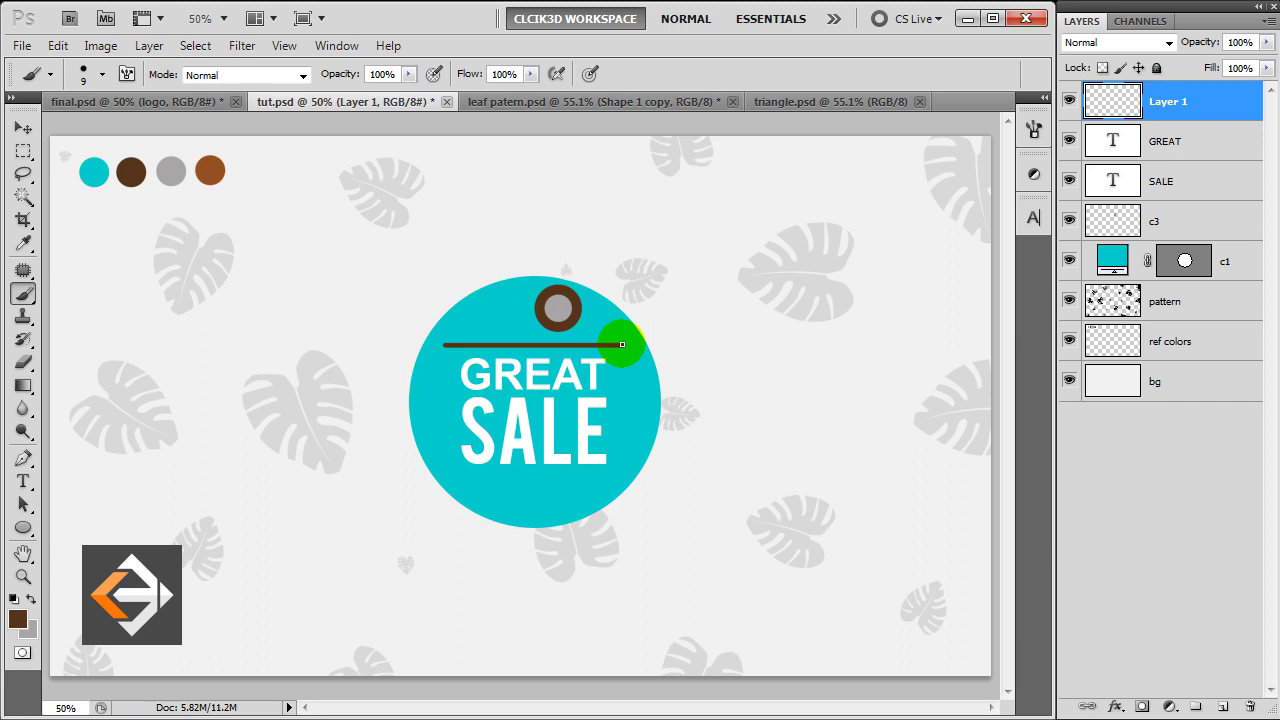
{"action": "key", "text": "v"}
{"action": "left_click_drag", "start_coordinate": [614, 347], "coordinate": [627, 481]}
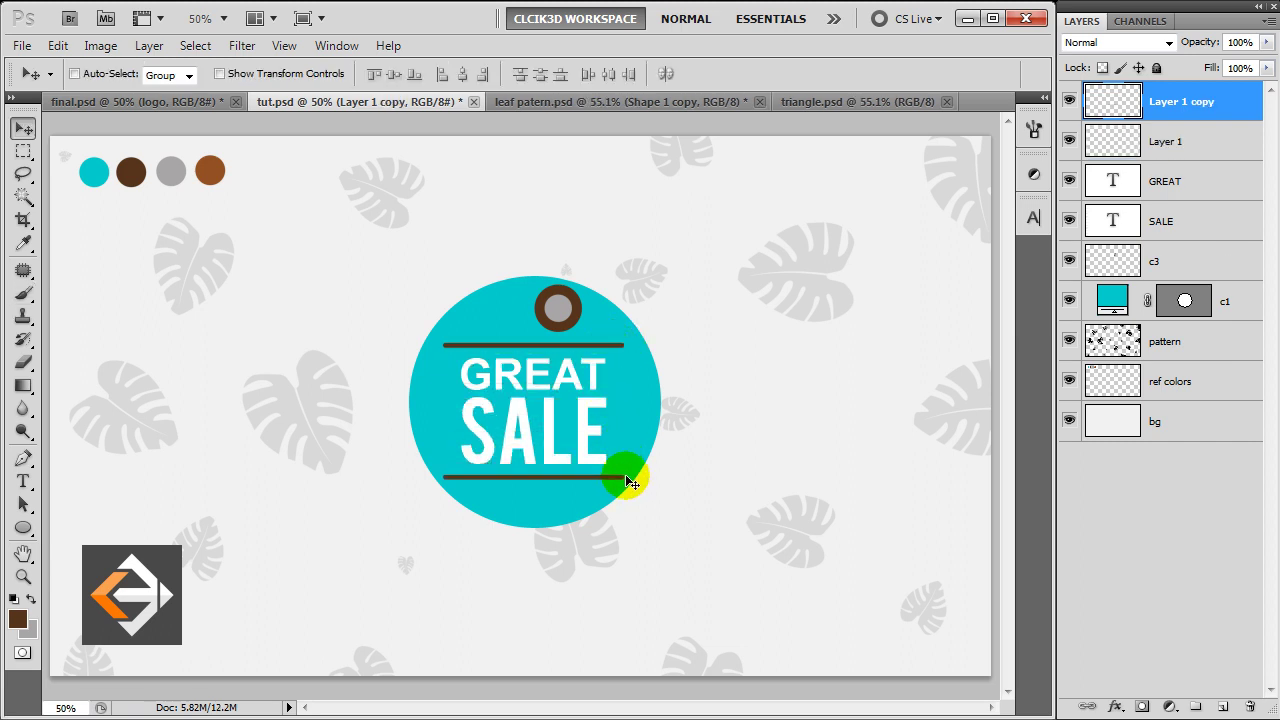
{"action": "left_click_drag", "start_coordinate": [634, 482], "coordinate": [637, 480]}
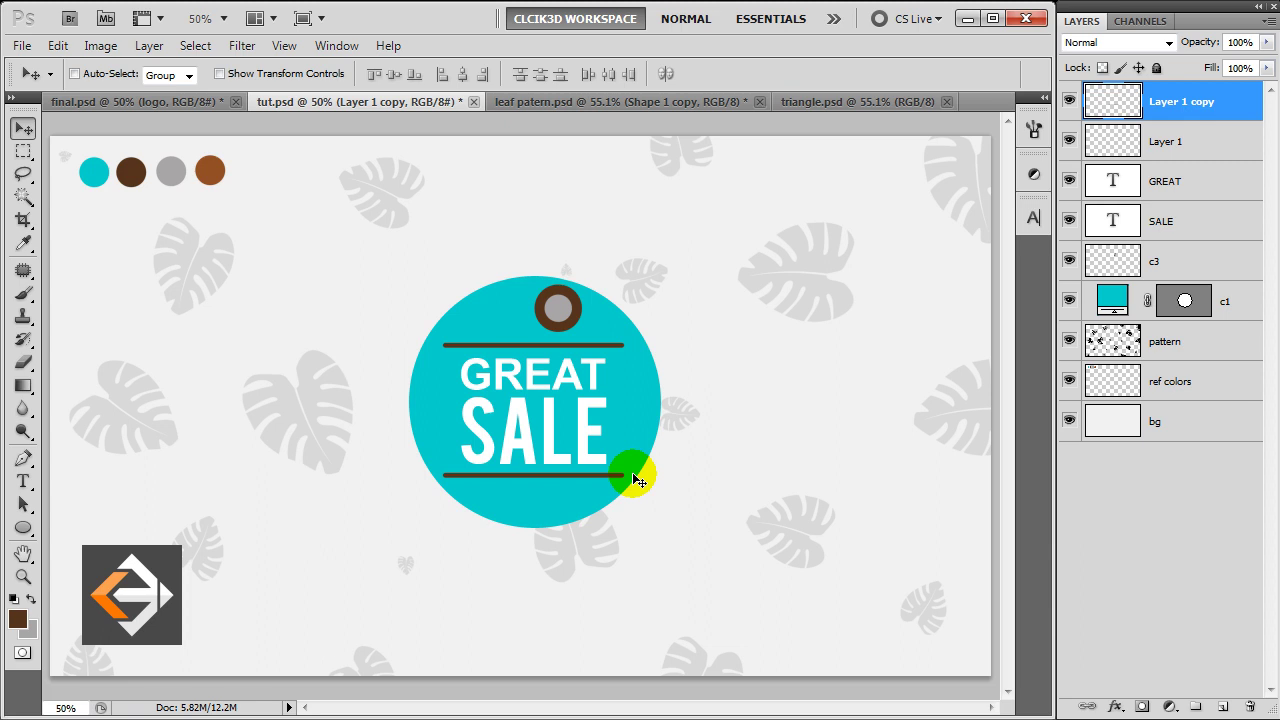
{"action": "left_click", "coordinate": [1162, 145], "text": "shift"}
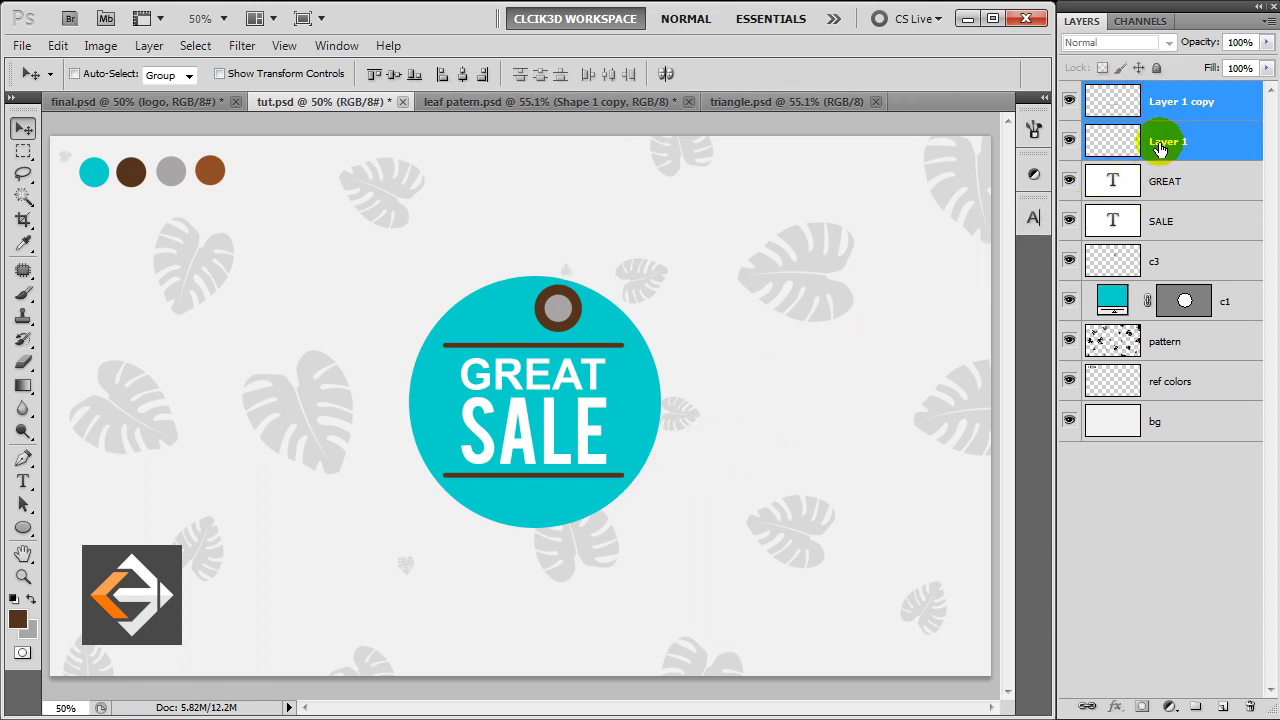
Merge the two brown line layers and rename the merged layer 'line'.
{"action": "right_click", "coordinate": [1160, 148]}
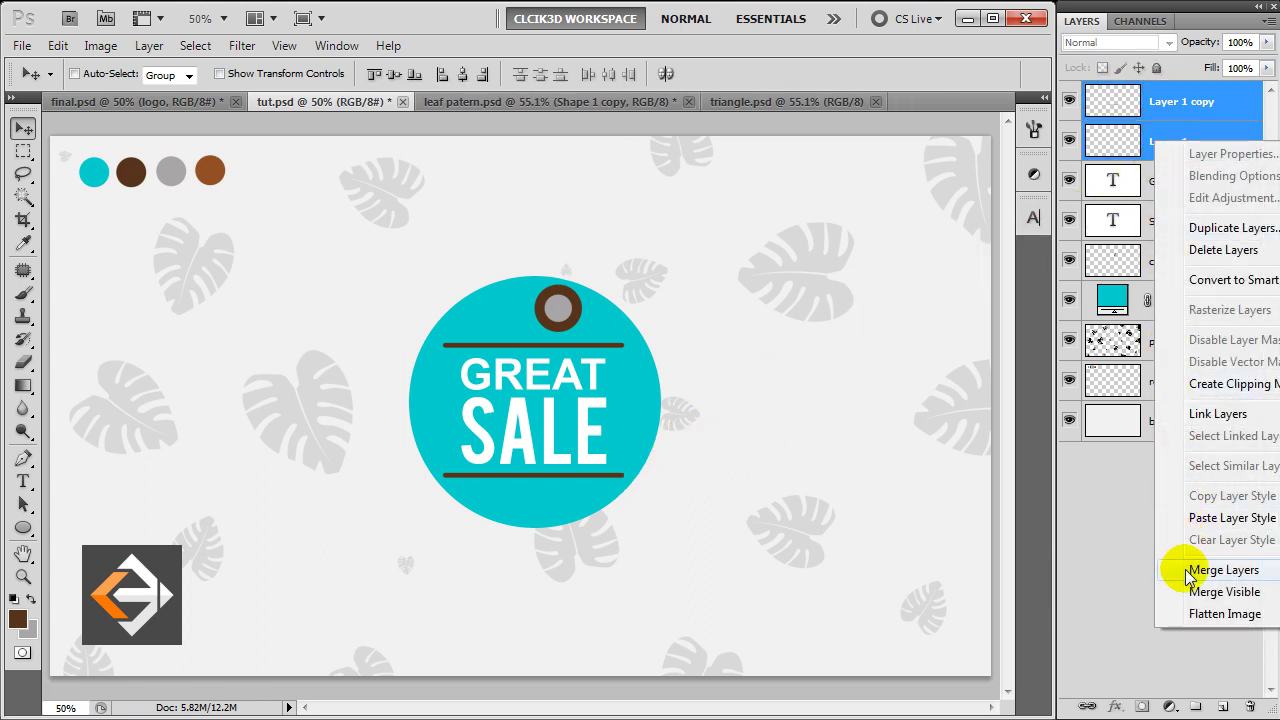
{"action": "left_click", "coordinate": [1222, 570]}
{"action": "double_click", "coordinate": [1167, 104]}
{"action": "type", "text": "line"}
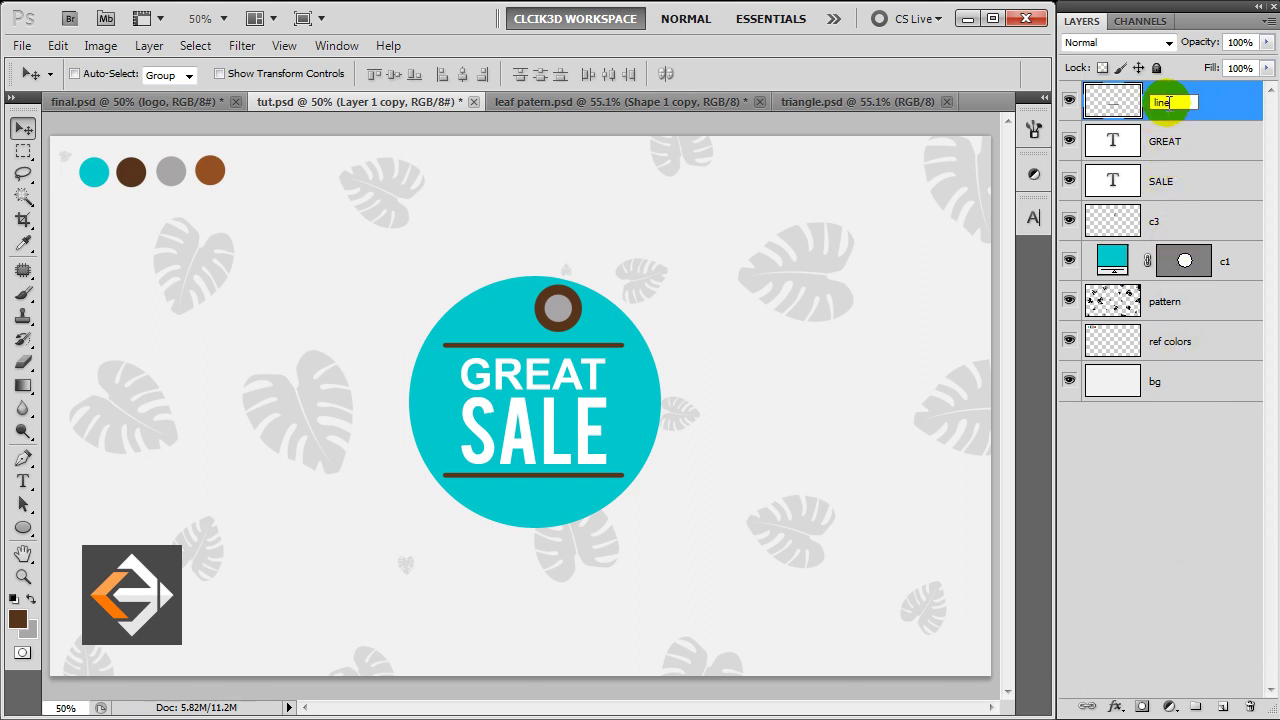
{"action": "key", "text": "Return"}
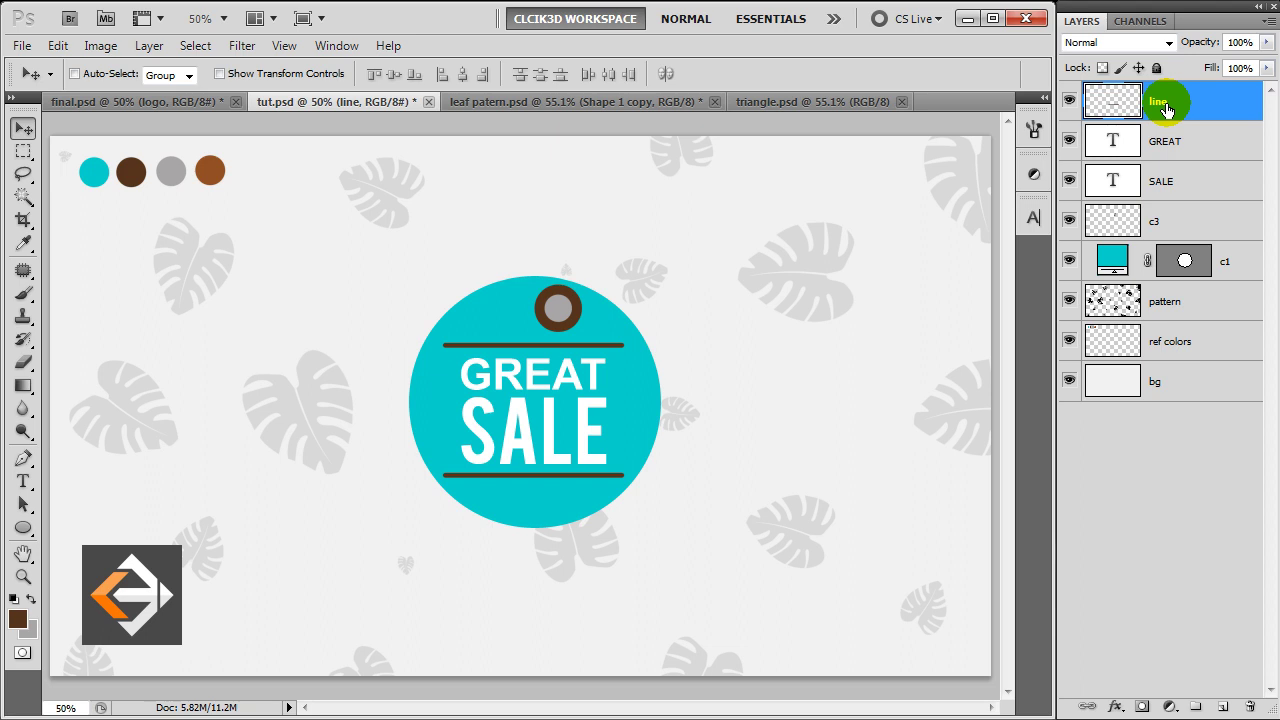
{"action": "left_click", "coordinate": [1230, 260], "text": "ctrl"}
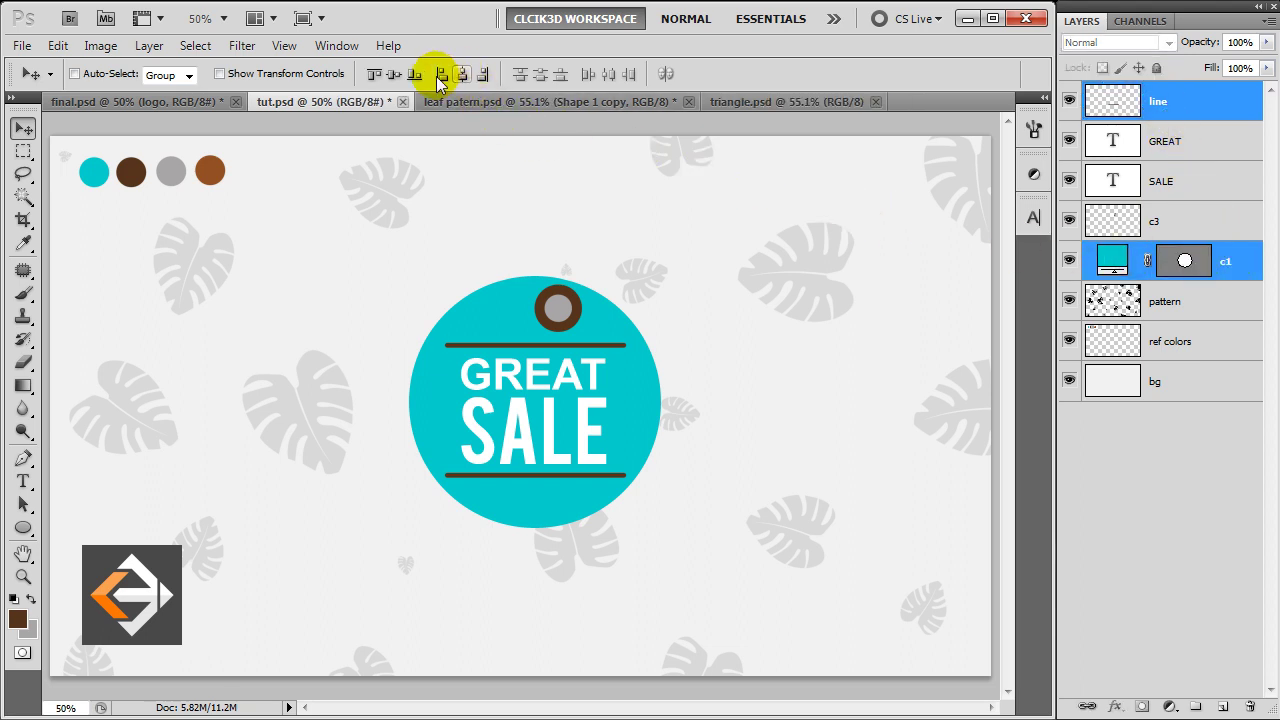
Centre the lines vertically on the tag and nudge GREAT and SALE up together.
{"action": "left_click", "coordinate": [398, 77]}
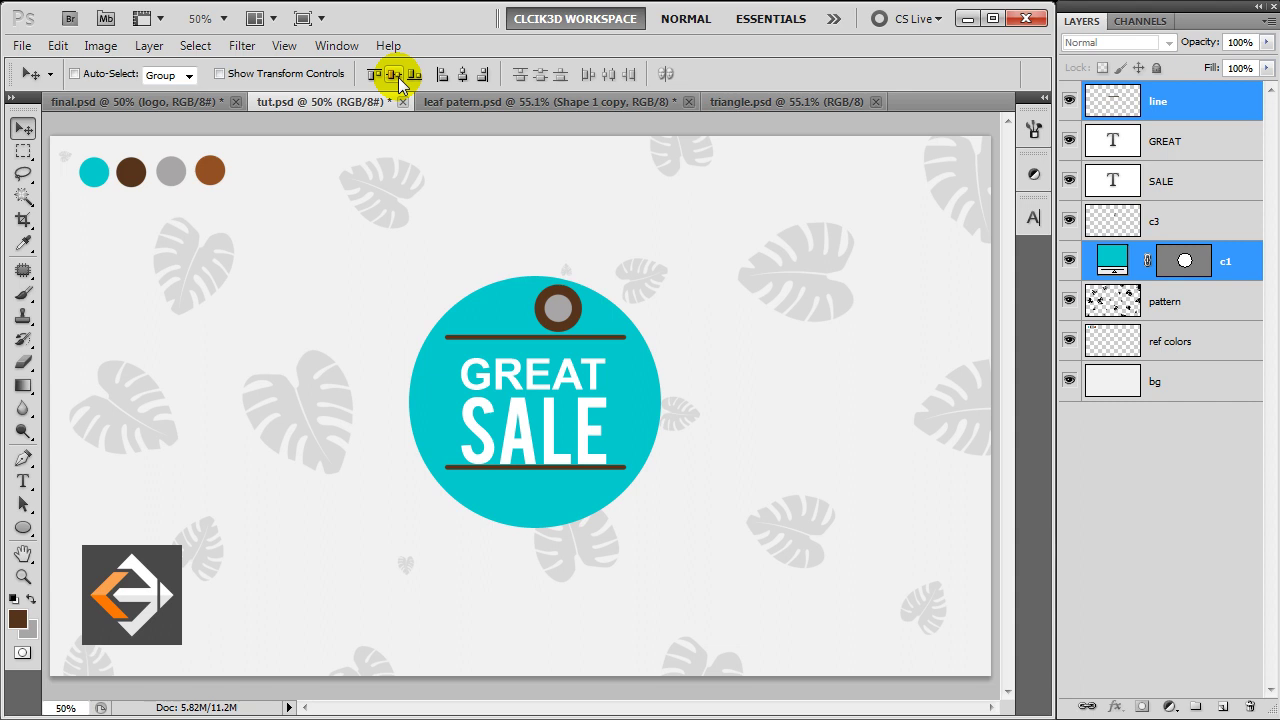
{"action": "left_click", "coordinate": [1166, 145]}
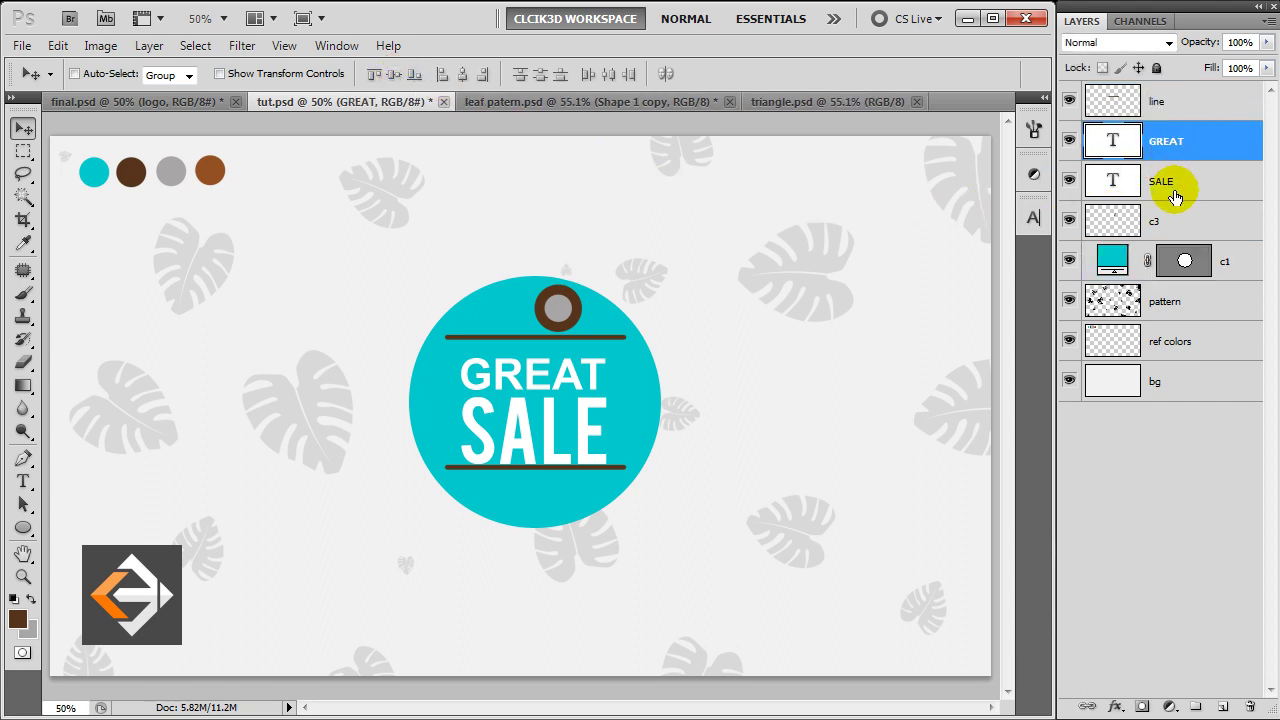
{"action": "left_click", "coordinate": [1172, 190], "text": "shift"}
{"action": "key", "text": "Up"}
{"action": "key", "text": "Up"}
{"action": "key", "text": "Up"}
{"action": "key", "text": "Up"}
{"action": "key", "text": "Up"}
{"action": "key", "text": "Up"}
{"action": "key", "text": "Up"}
{"action": "key", "text": "Up"}
{"action": "key", "text": "Up"}
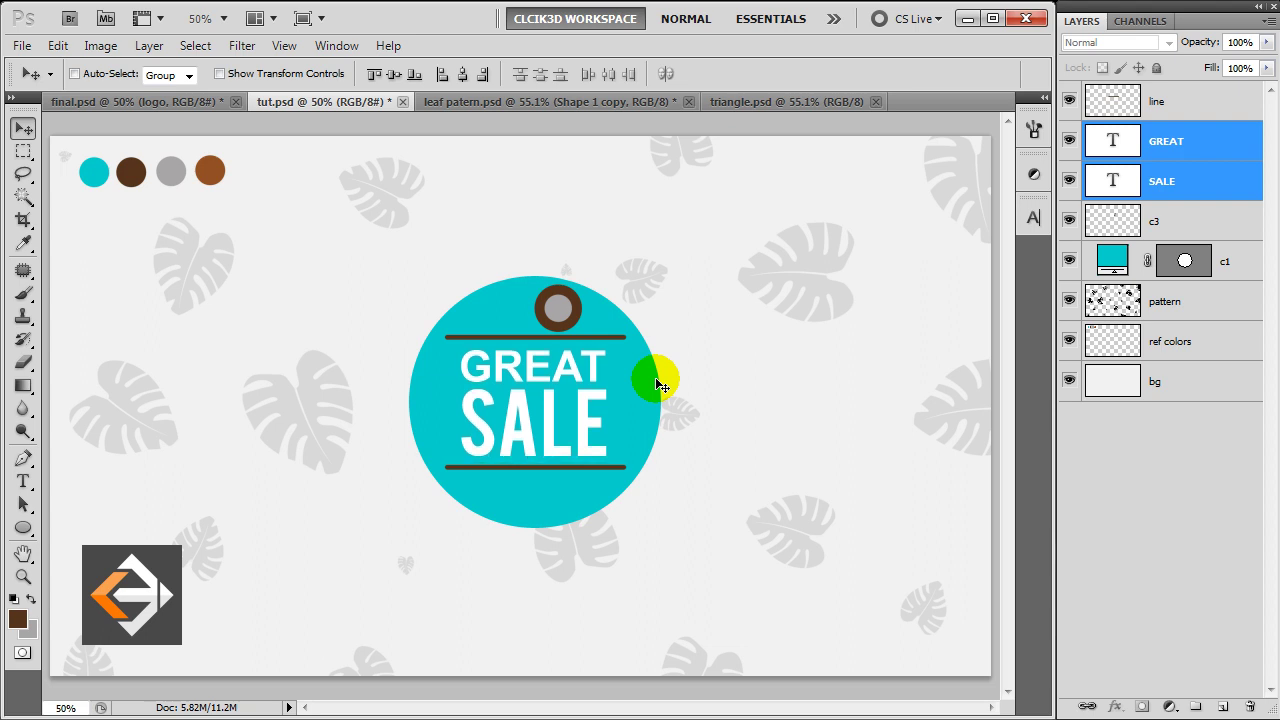
Enlarge GREAT and SALE to about 105%, then select the c3 and line layers.
{"action": "key", "text": "ctrl+t"}
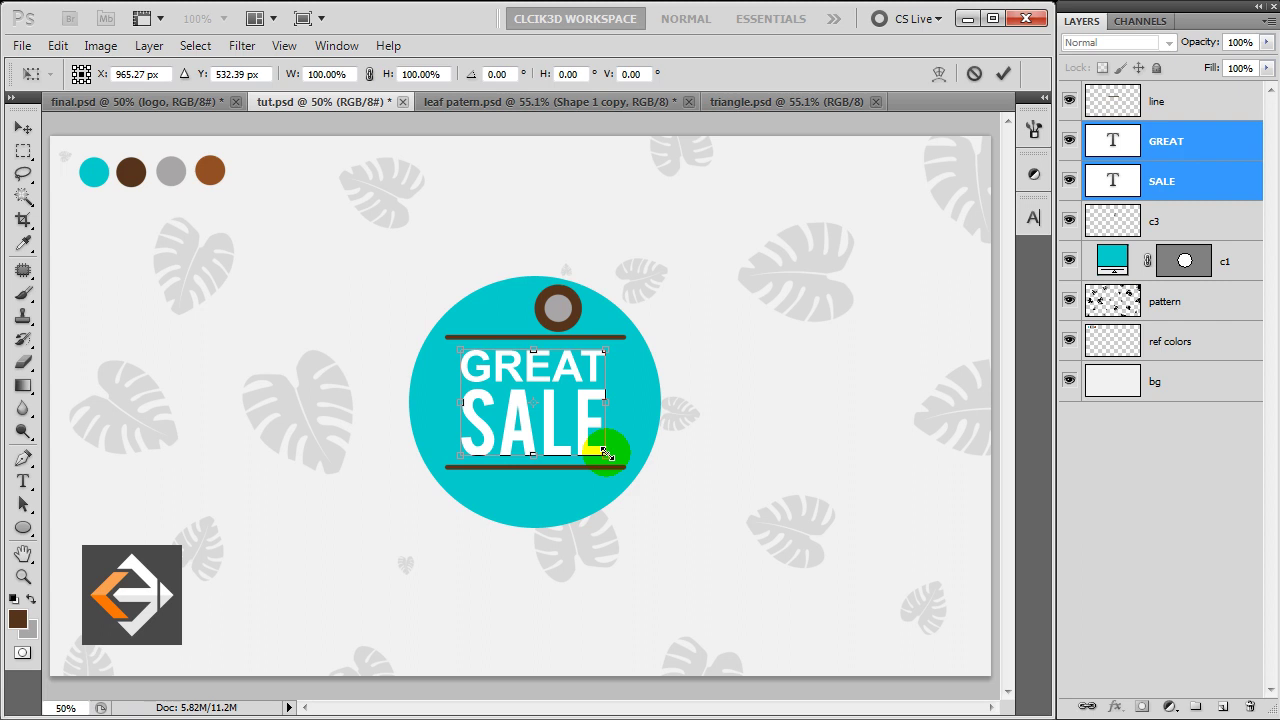
{"action": "left_click_drag", "start_coordinate": [608, 452], "coordinate": [612, 455]}
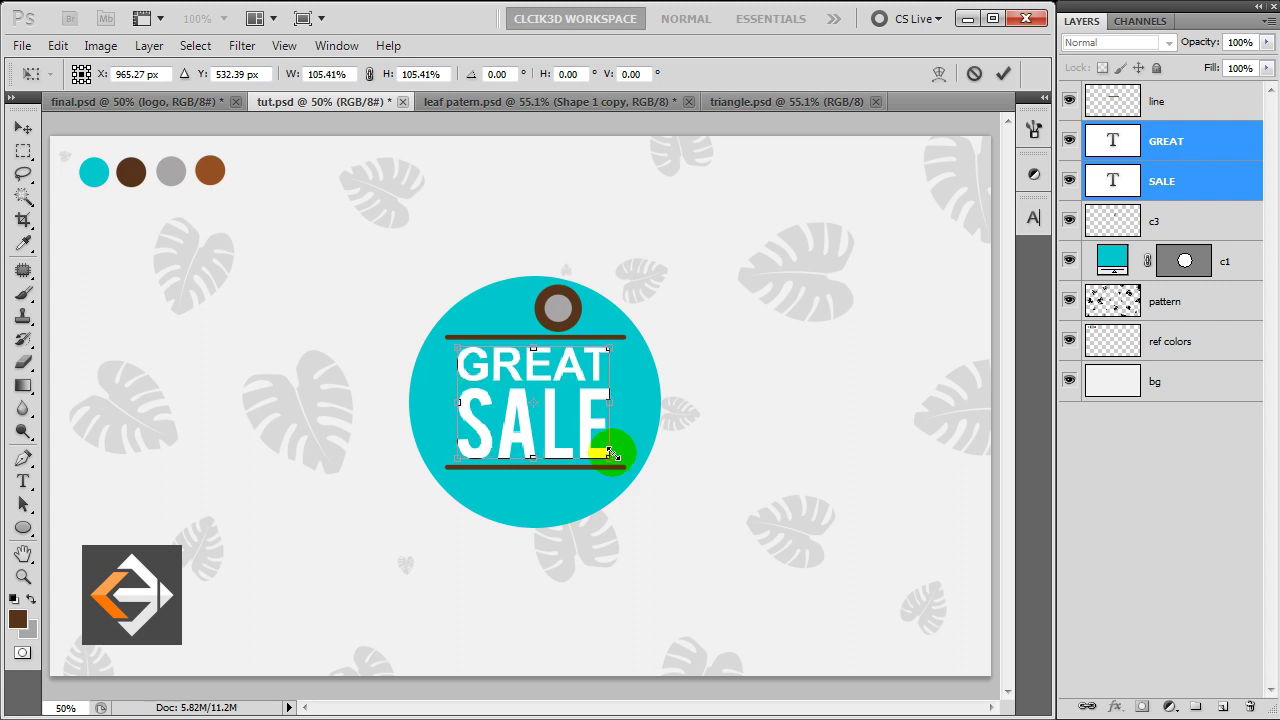
{"action": "key", "text": "Return"}
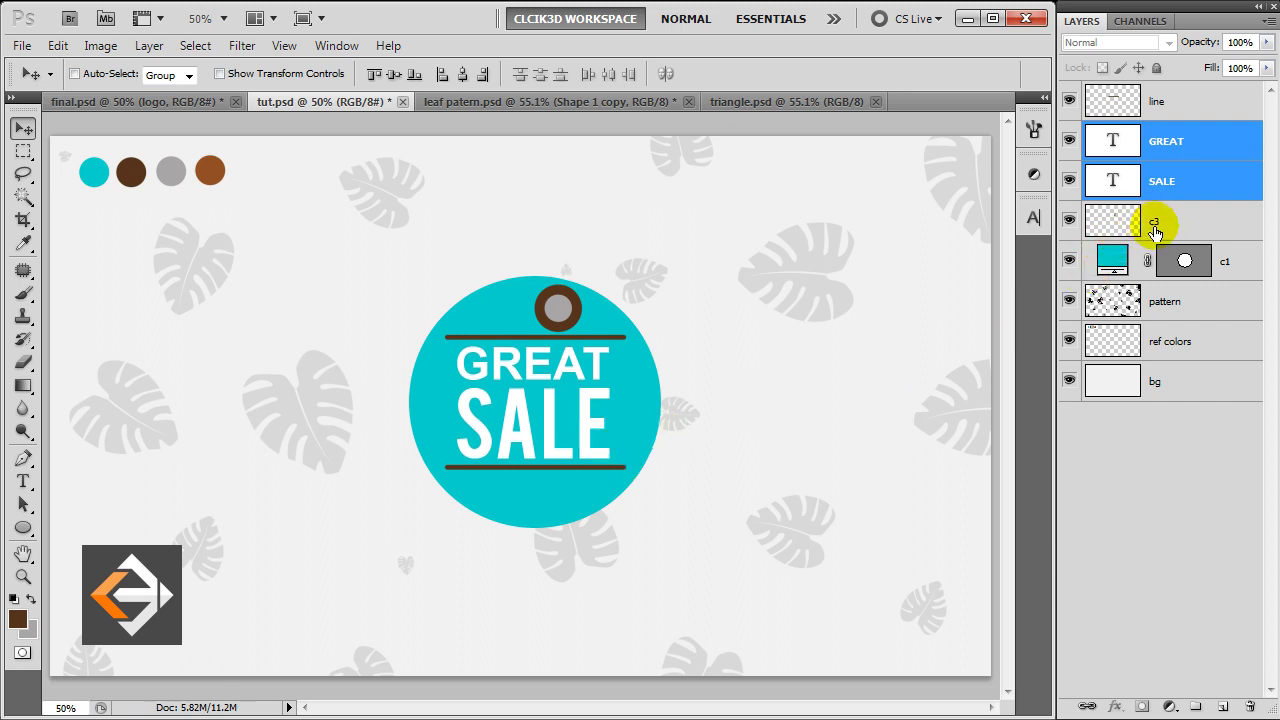
{"action": "left_click", "coordinate": [1155, 230]}
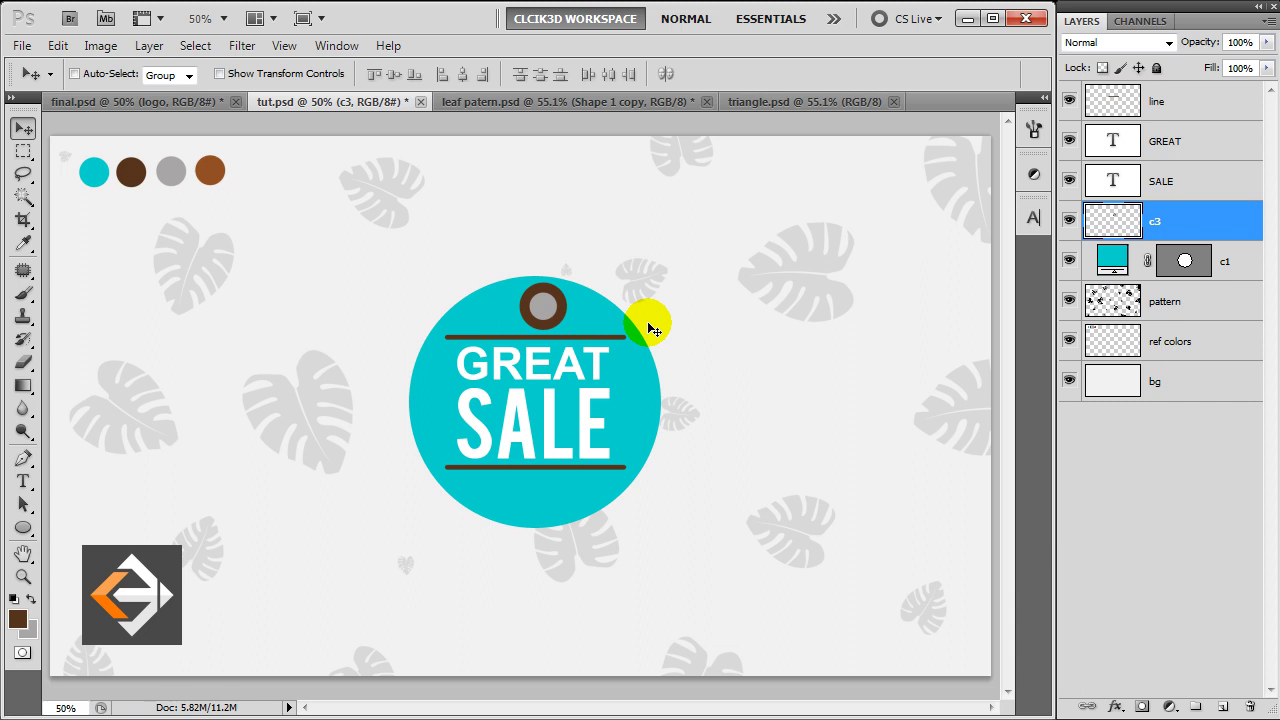
{"action": "left_click", "coordinate": [1210, 110]}
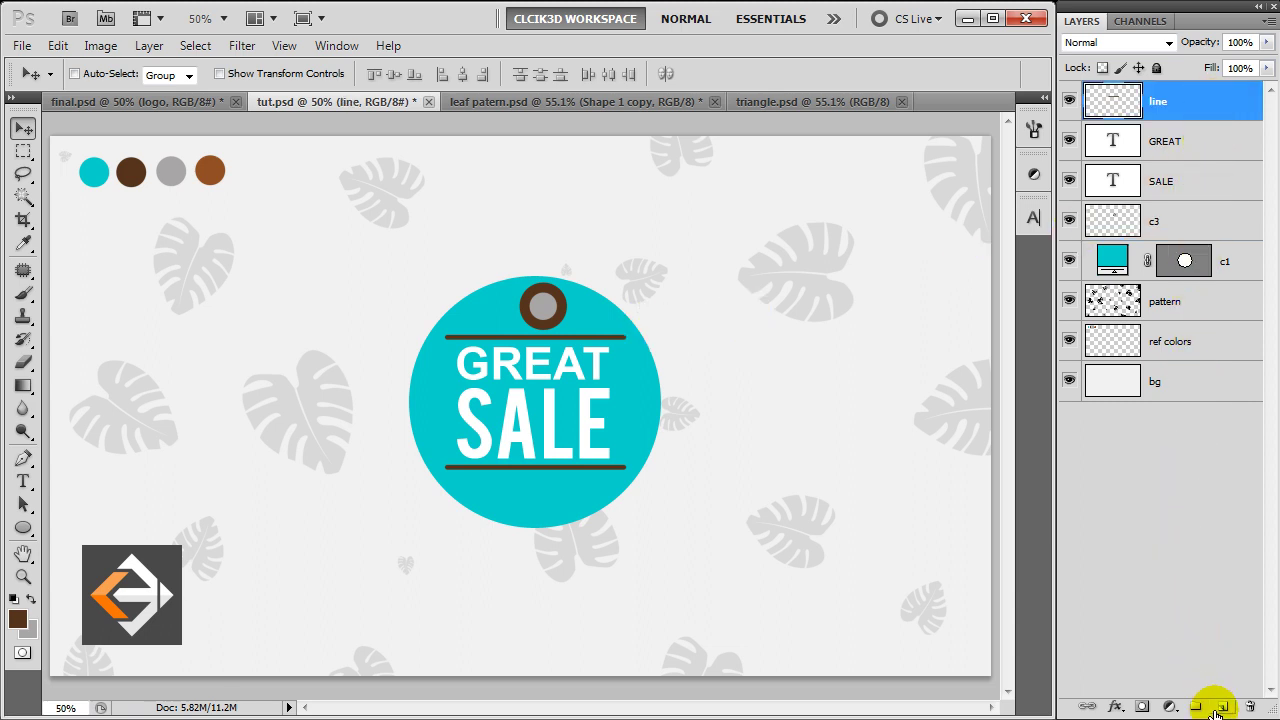
Add a new empty layer named 'string'.
{"action": "left_click", "coordinate": [1221, 708]}
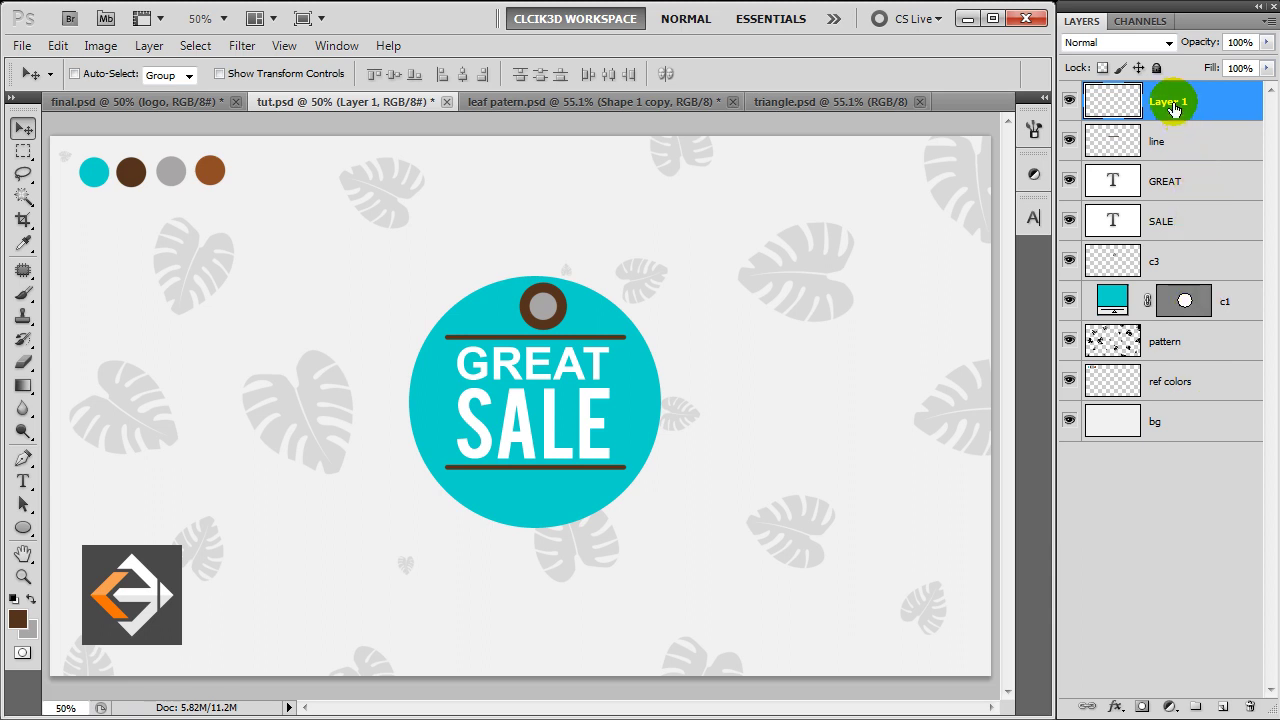
{"action": "type", "text": "string"}
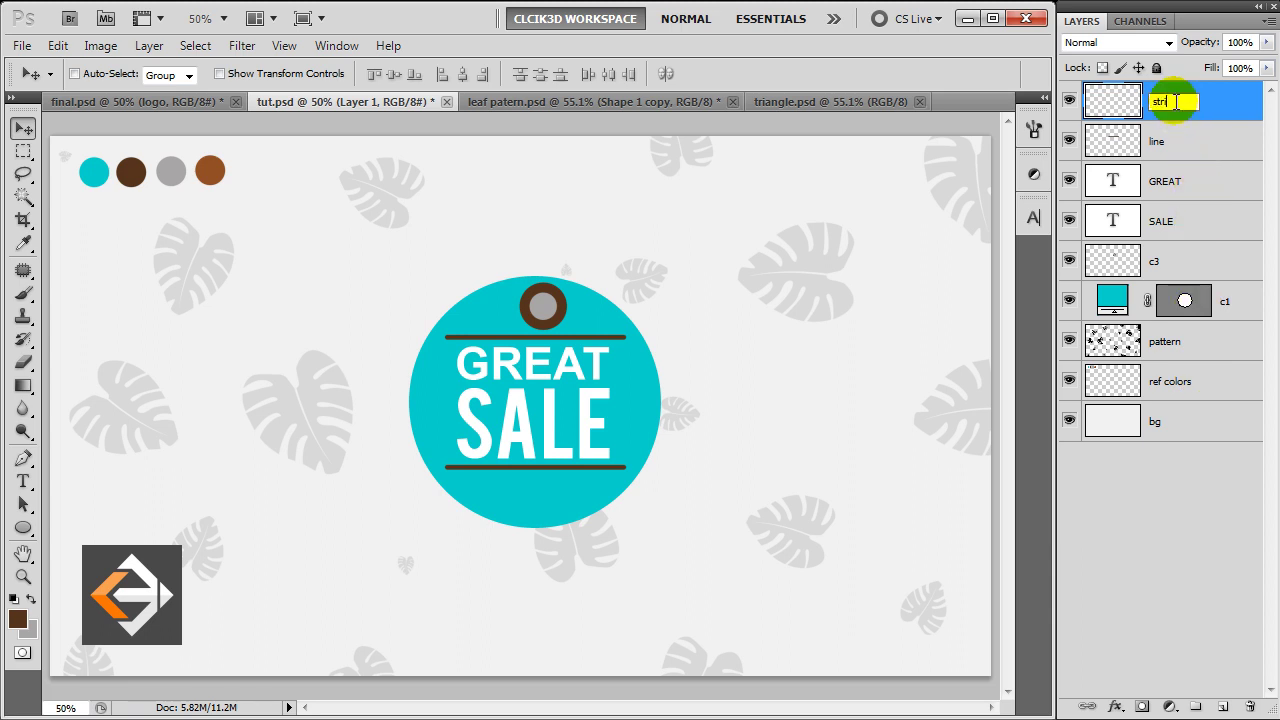
{"action": "key", "text": "Return"}
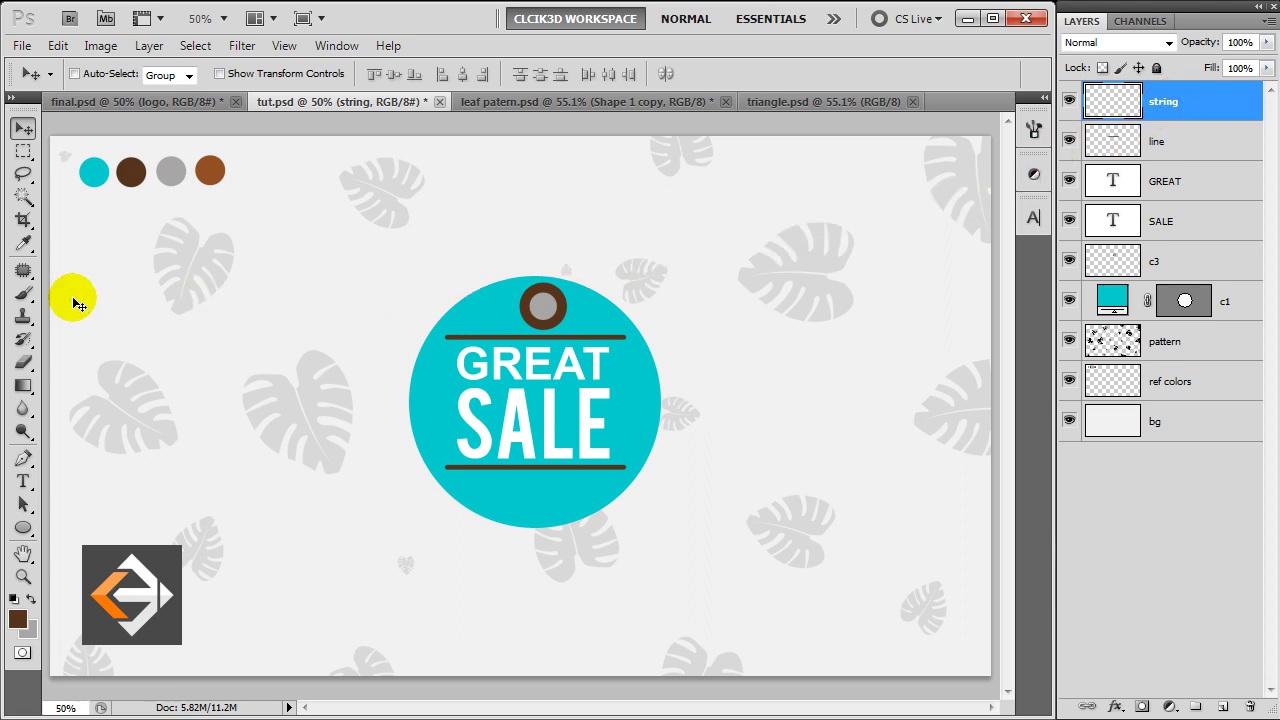
Set up a 19 px brush in the lighter brown reference colour.
{"action": "left_click", "coordinate": [28, 292]}
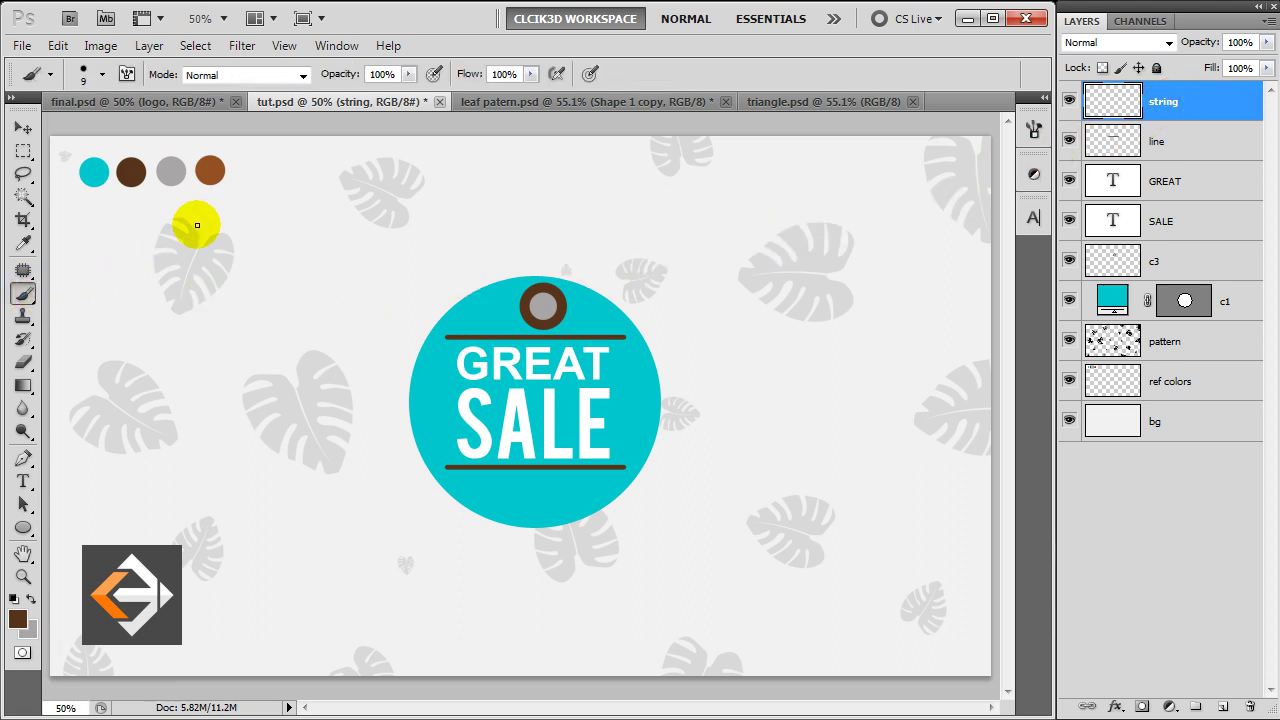
{"action": "right_click", "coordinate": [197, 225]}
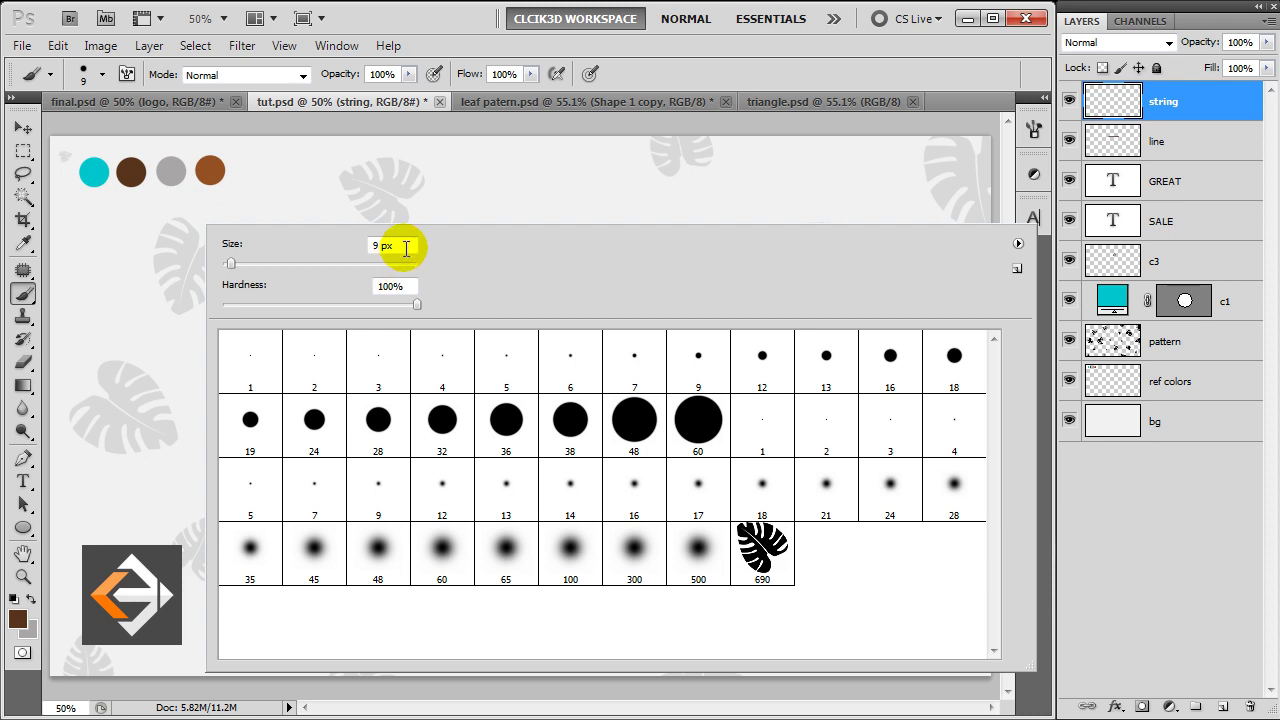
{"action": "double_click", "coordinate": [390, 246]}
{"action": "type", "text": "19"}
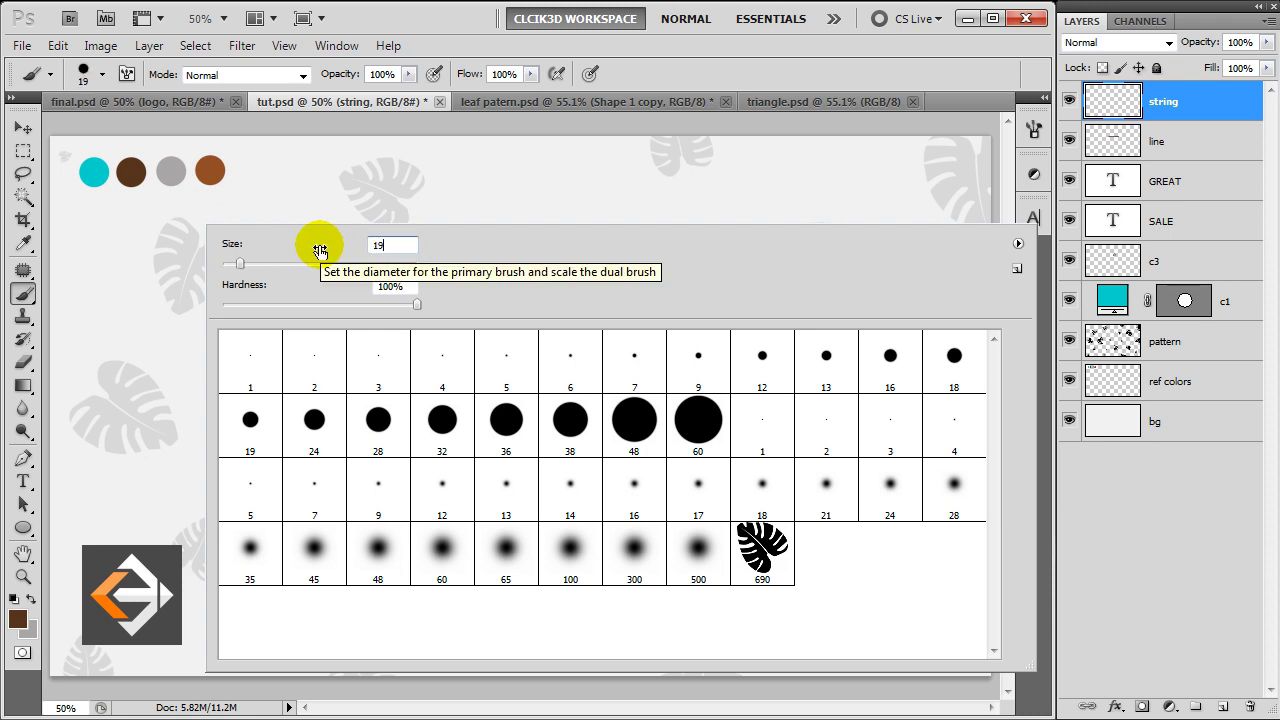
{"action": "key", "text": "Return"}
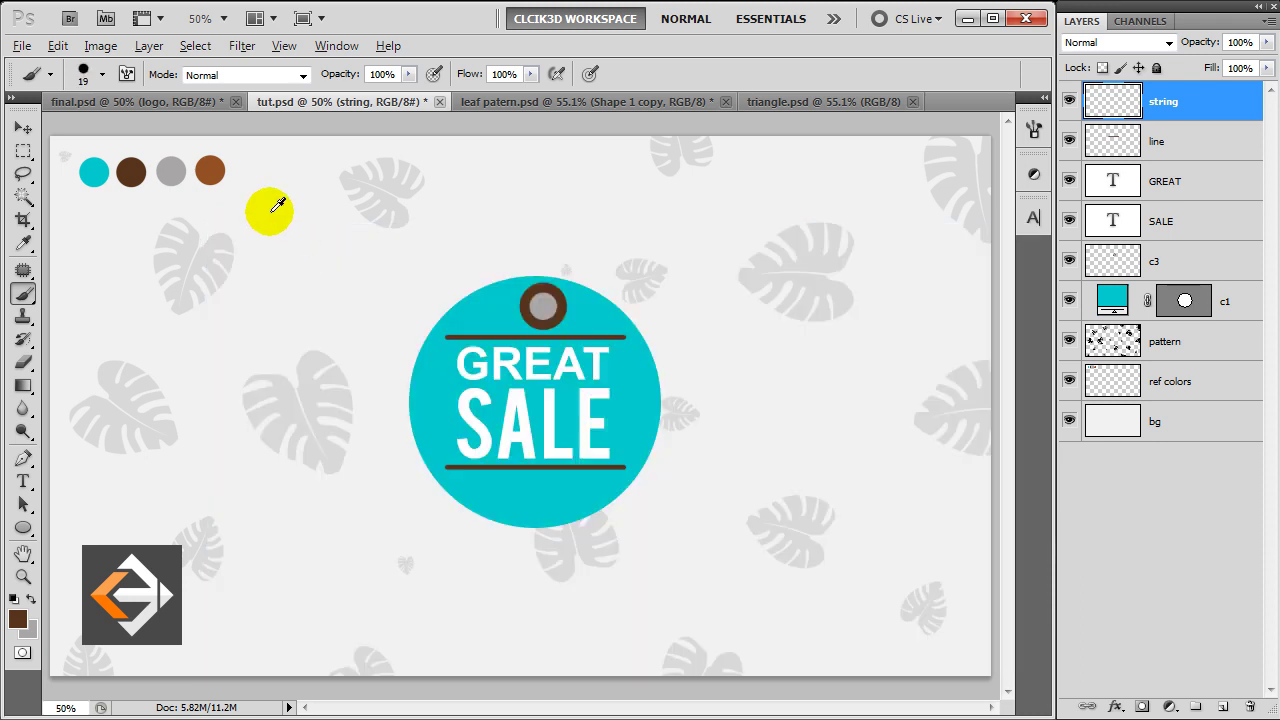
{"action": "left_click", "coordinate": [209, 172], "text": "alt"}
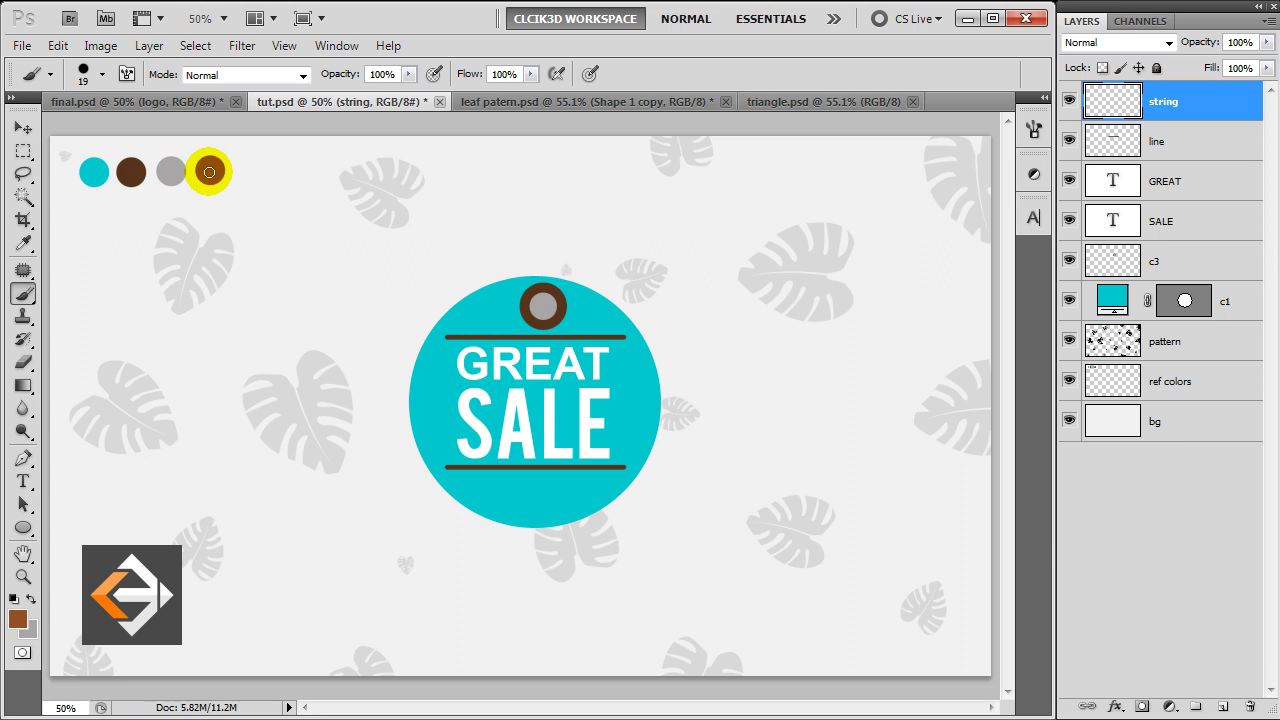
{"action": "left_click", "coordinate": [24, 460]}
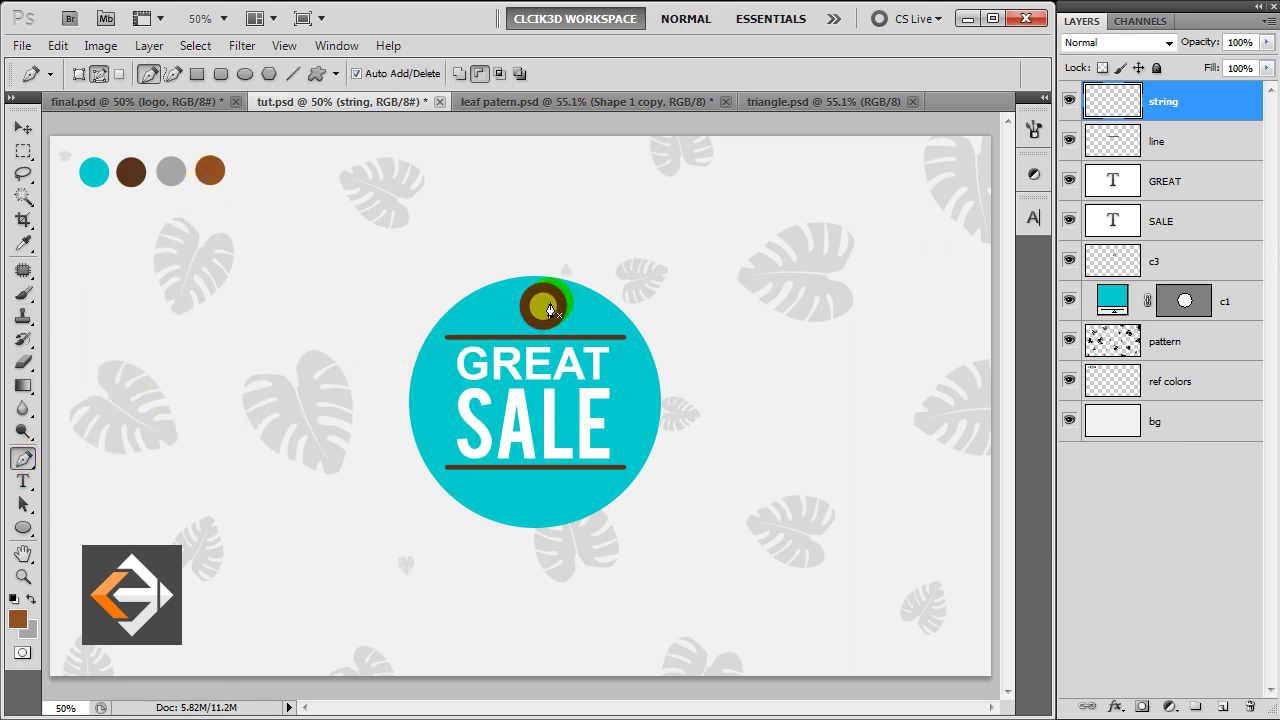
Draw a looping Pen path up from the tag's hole and stroke it with the brown brush.
{"action": "left_click", "coordinate": [554, 300]}
{"action": "left_click_drag", "start_coordinate": [631, 183], "coordinate": [537, 165]}
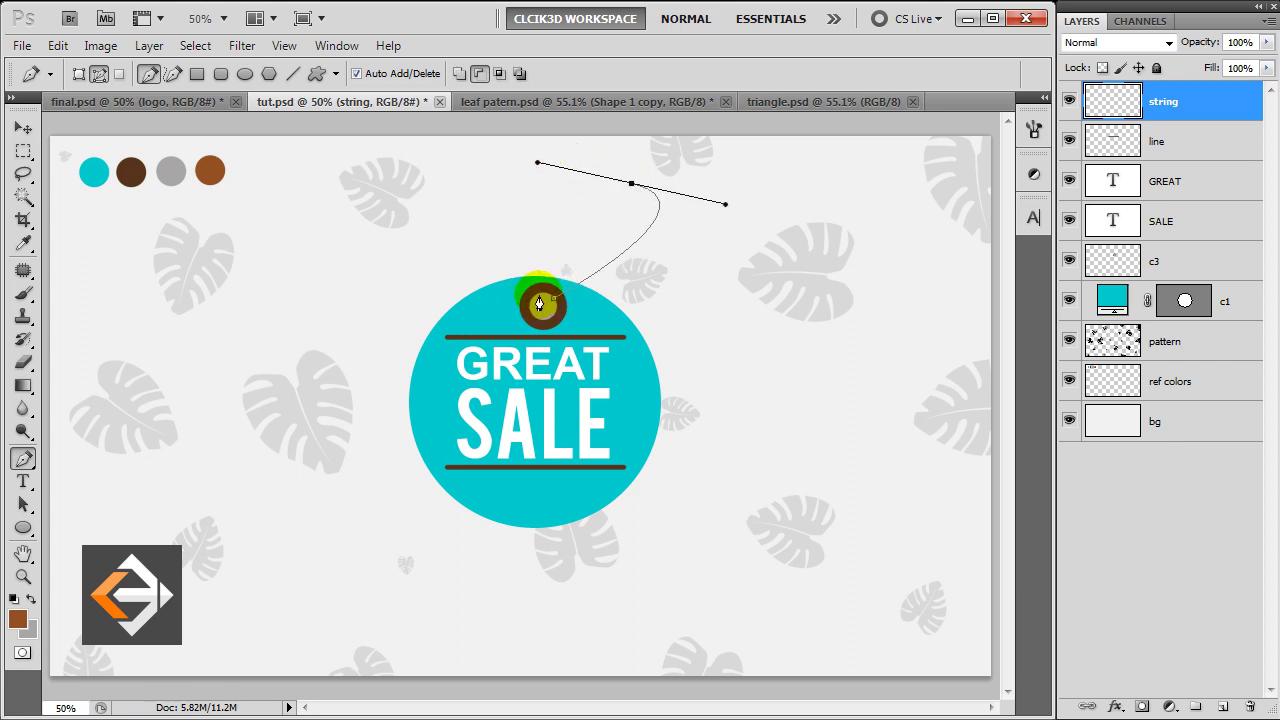
{"action": "left_click_drag", "start_coordinate": [630, 185], "coordinate": [610, 189]}
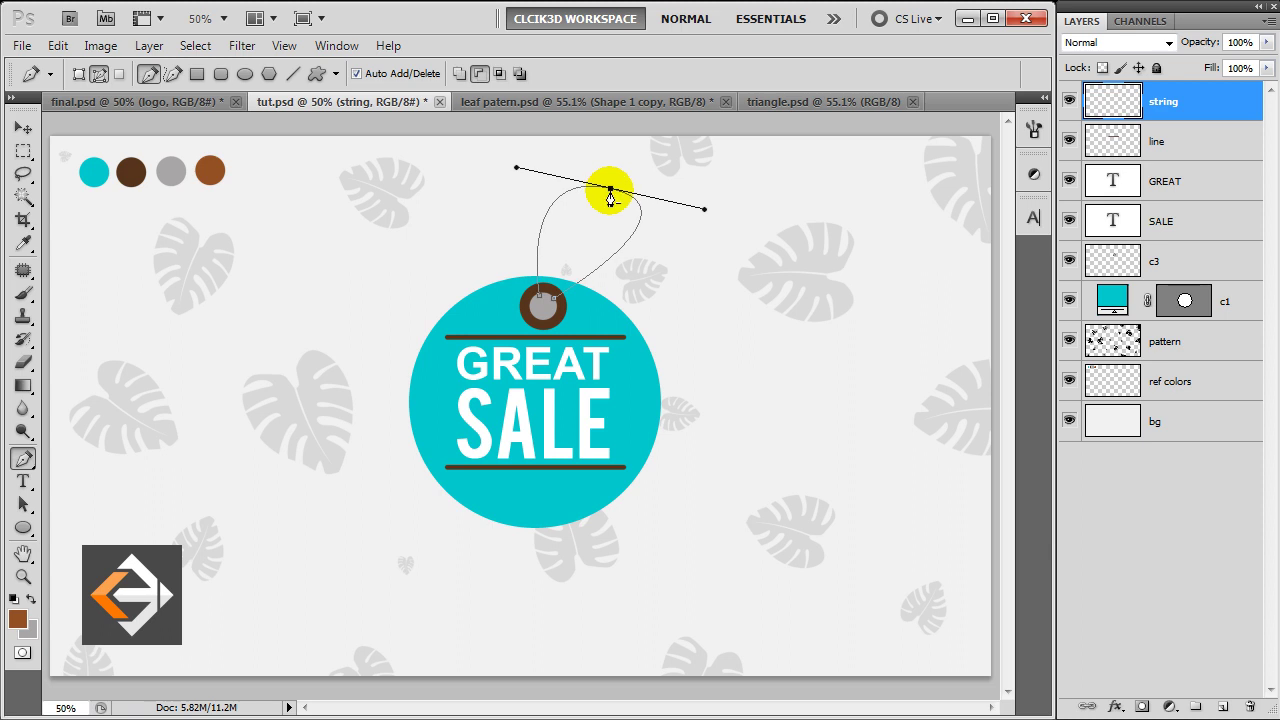
{"action": "right_click", "coordinate": [598, 212]}
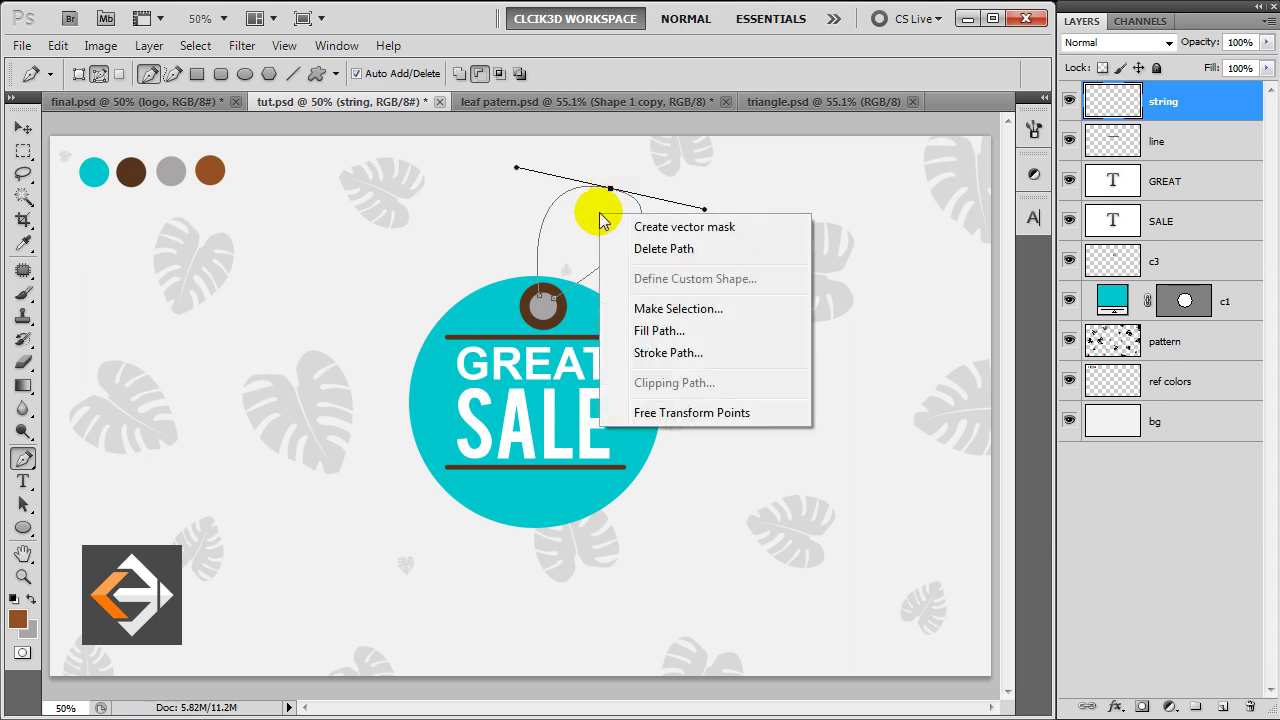
{"action": "left_click", "coordinate": [668, 354]}
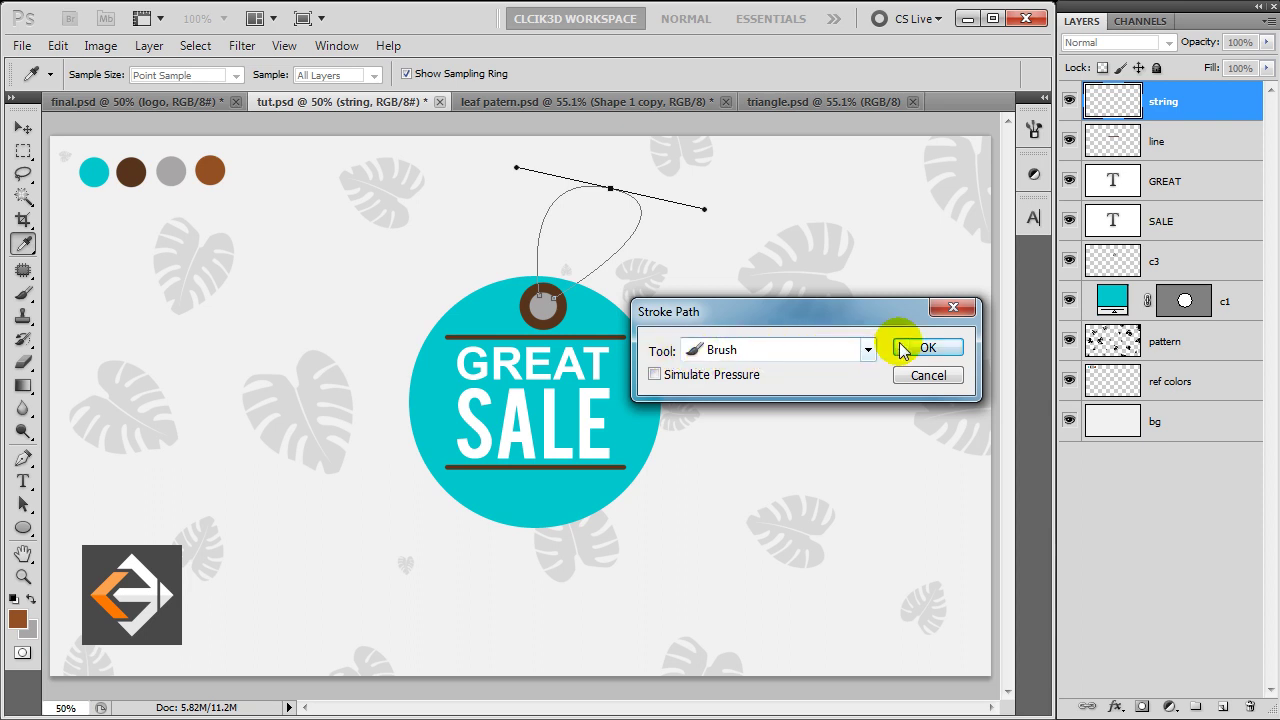
{"action": "left_click", "coordinate": [903, 348]}
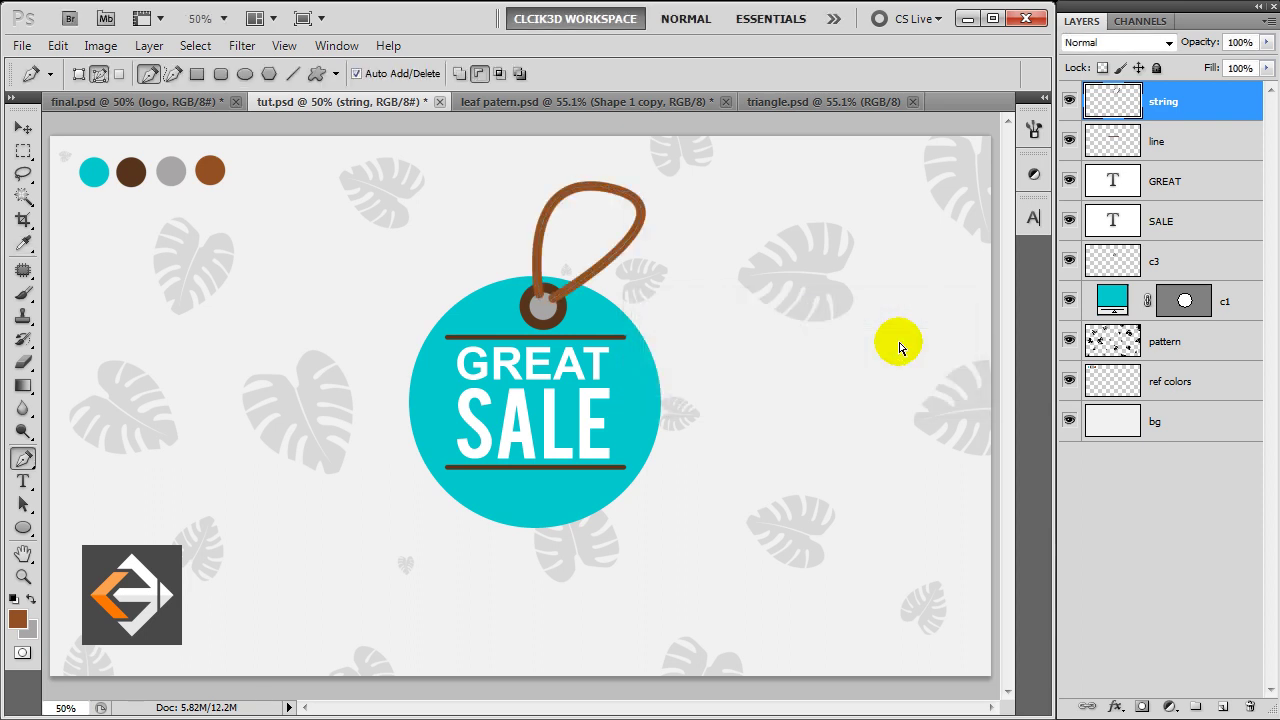
{"action": "left_click", "coordinate": [1180, 312], "text": "ctrl"}
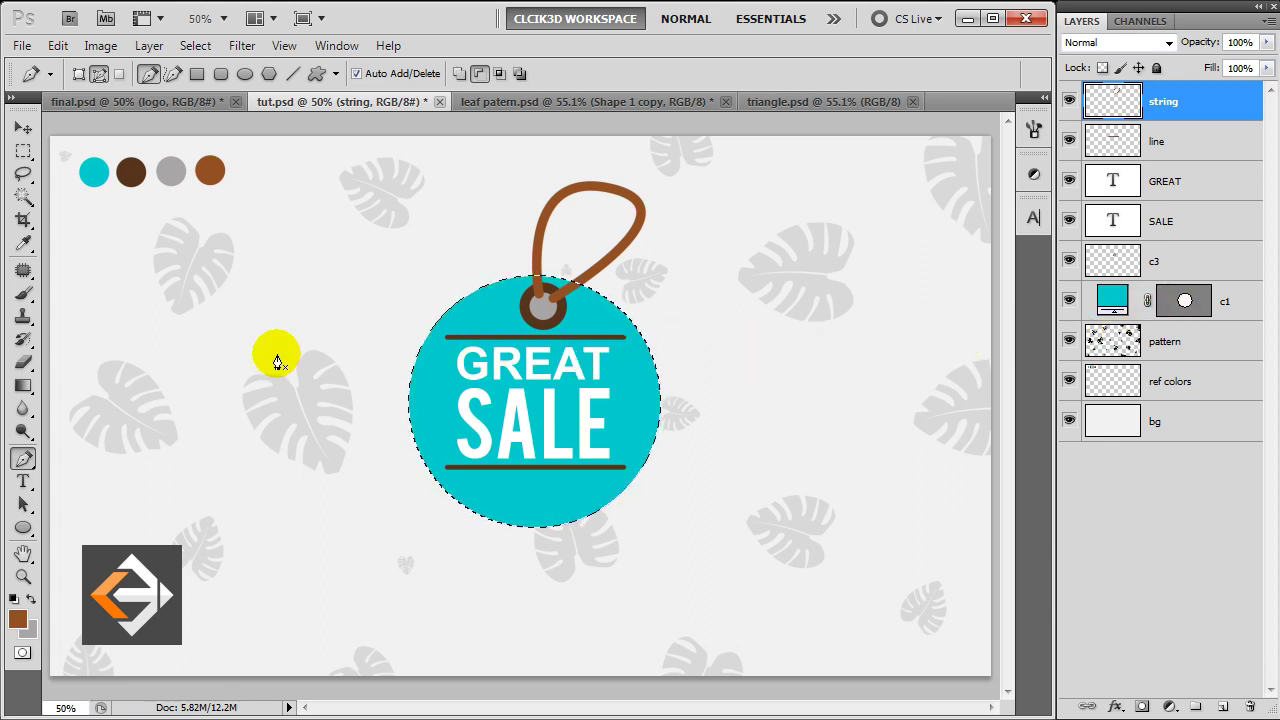
Erase the string's strand over the tag's hole, then clear the circle selection.
{"action": "left_click", "coordinate": [38, 362]}
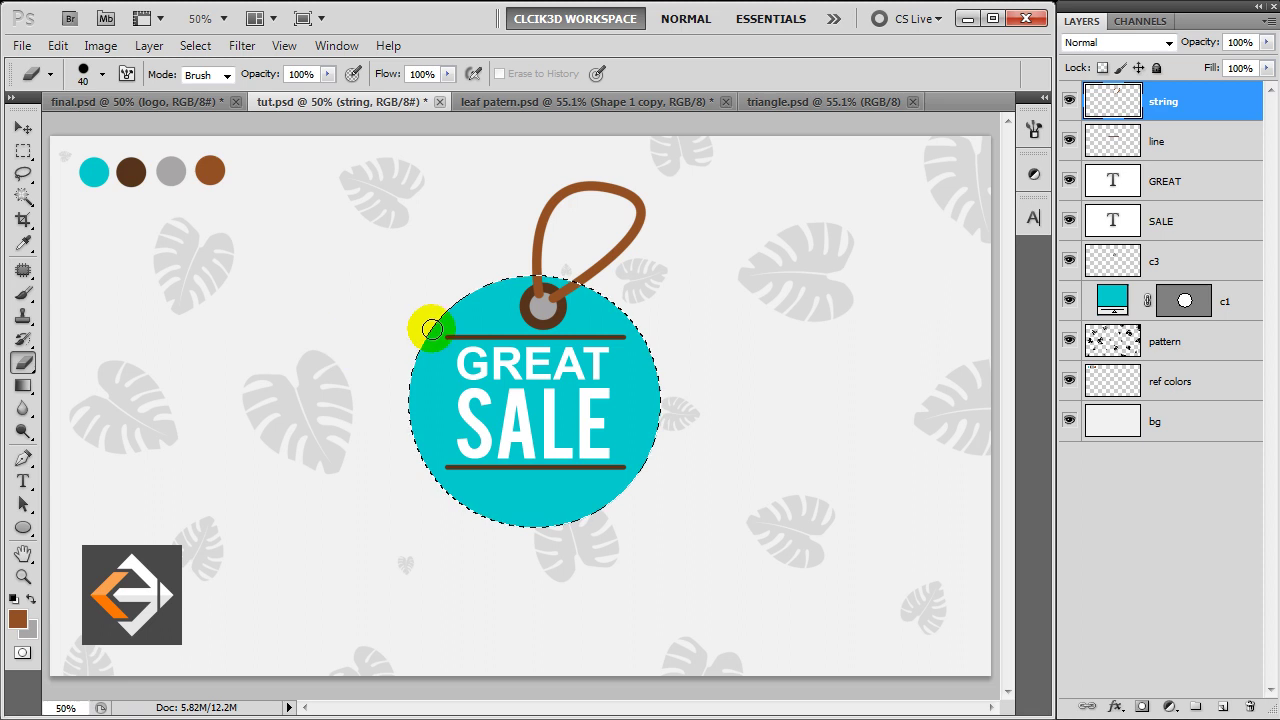
{"action": "left_click_drag", "start_coordinate": [522, 299], "coordinate": [510, 277]}
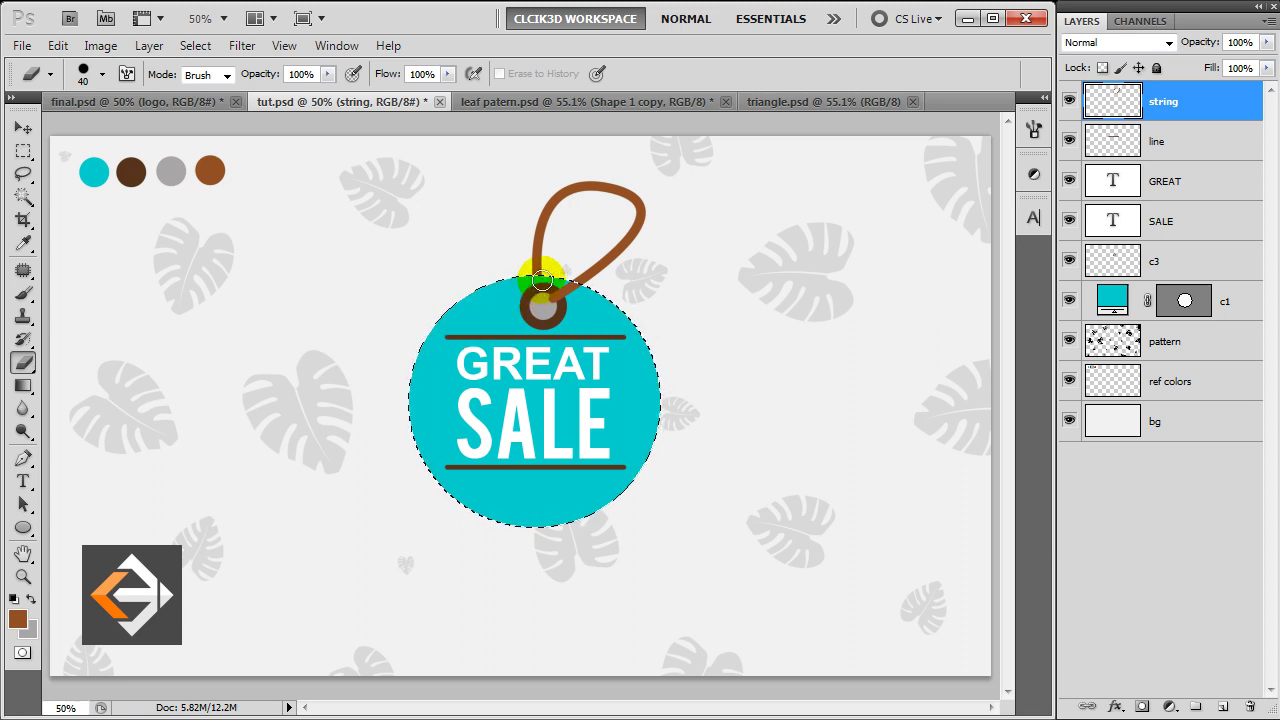
{"action": "key", "text": "v"}
{"action": "key", "text": "ctrl+d"}
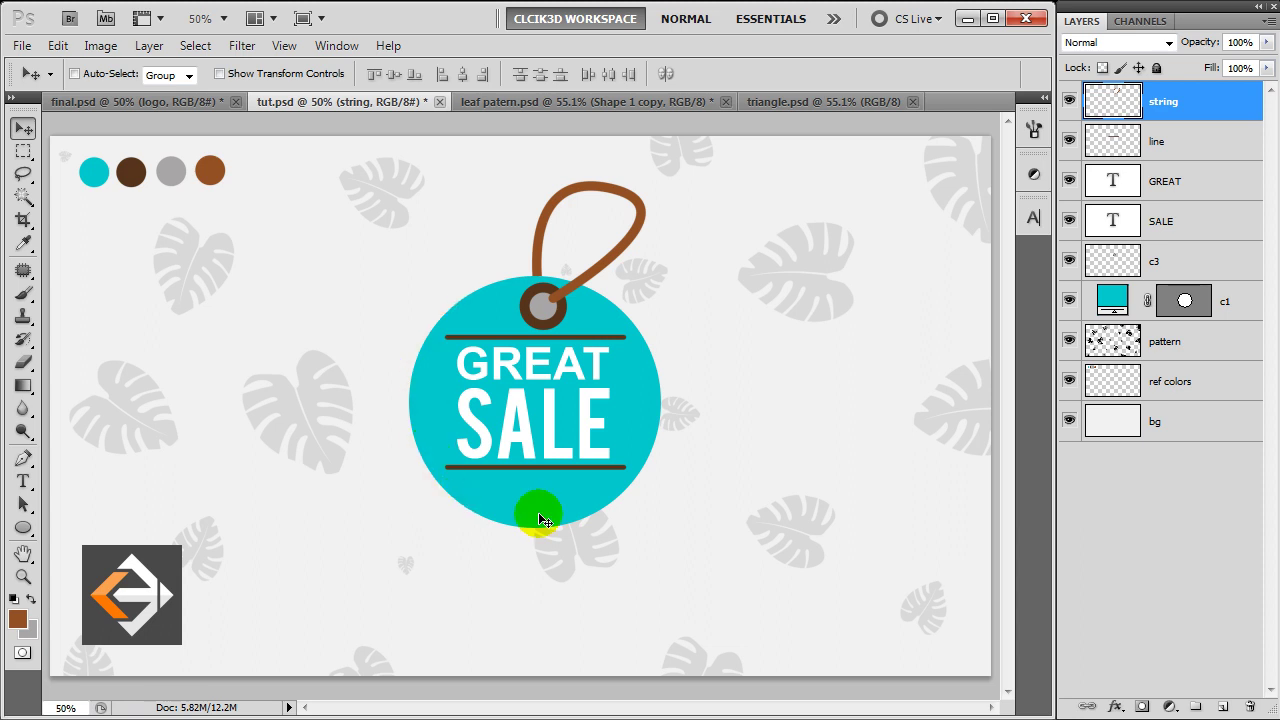
{"action": "left_click", "coordinate": [1225, 310]}
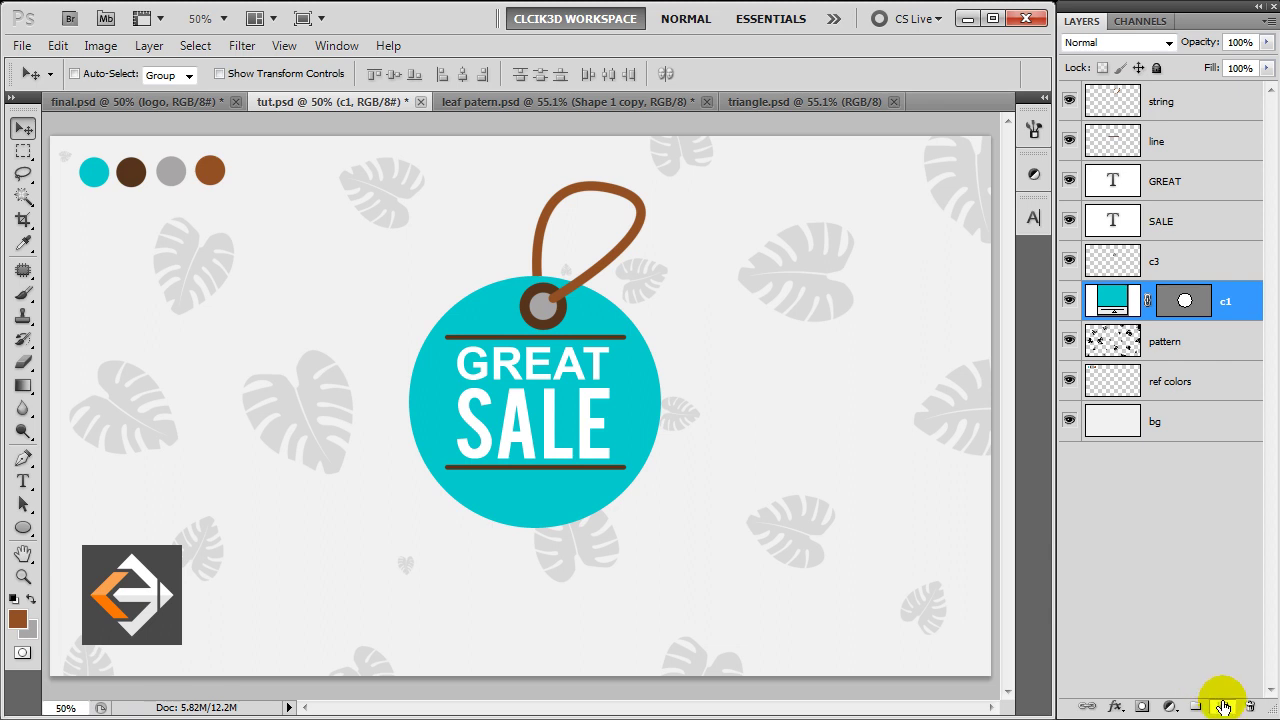
Add a new layer at 10% opacity and reset colours to black and white.
{"action": "left_click", "coordinate": [1223, 707]}
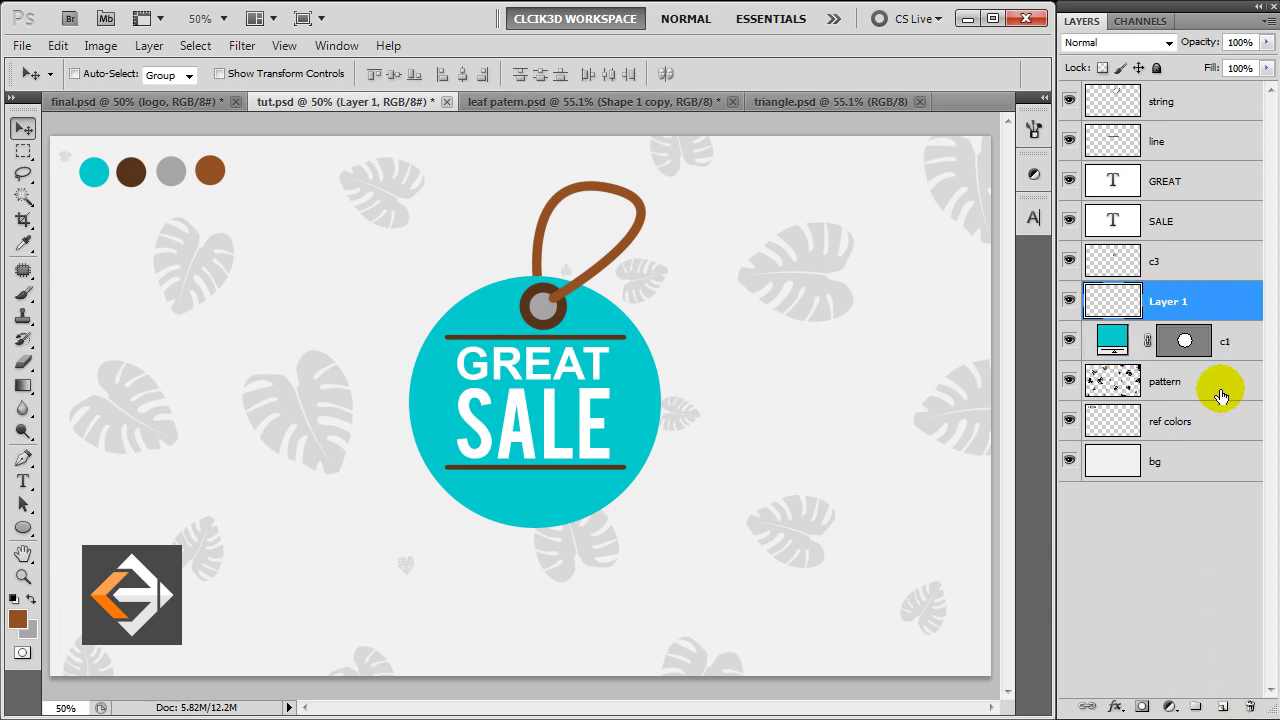
{"action": "left_click", "coordinate": [1210, 45]}
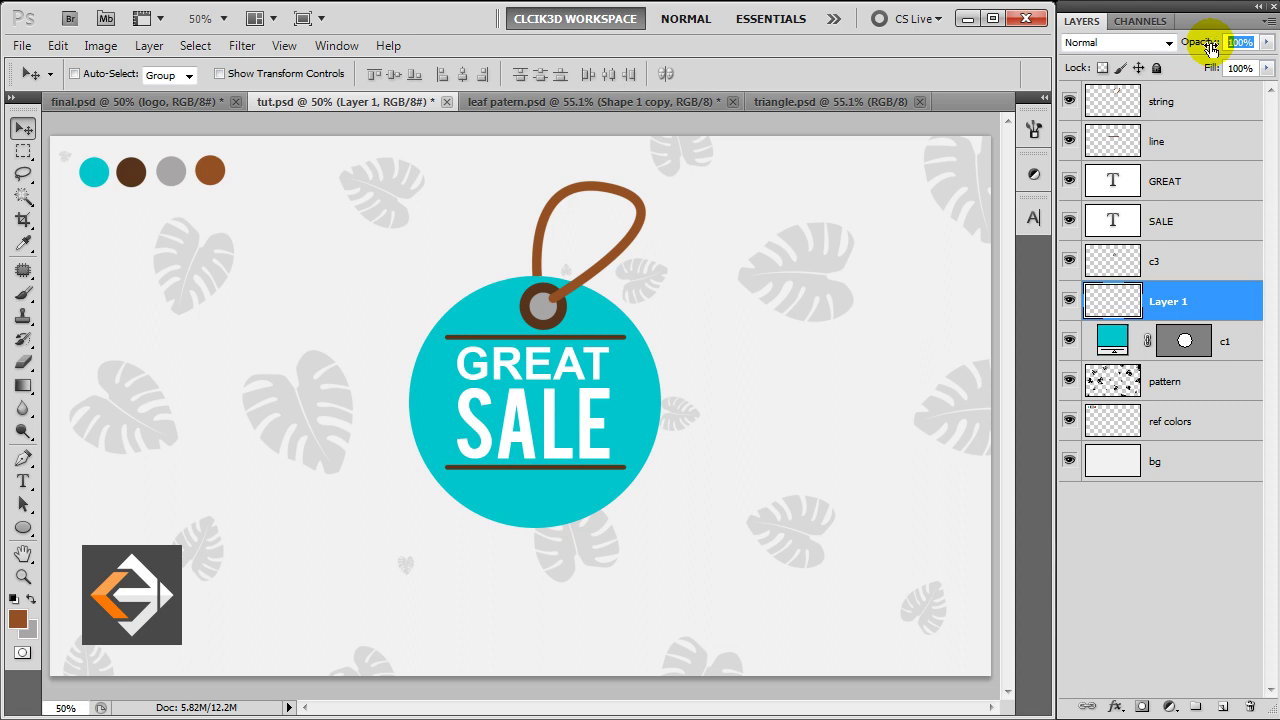
{"action": "type", "text": "1"}
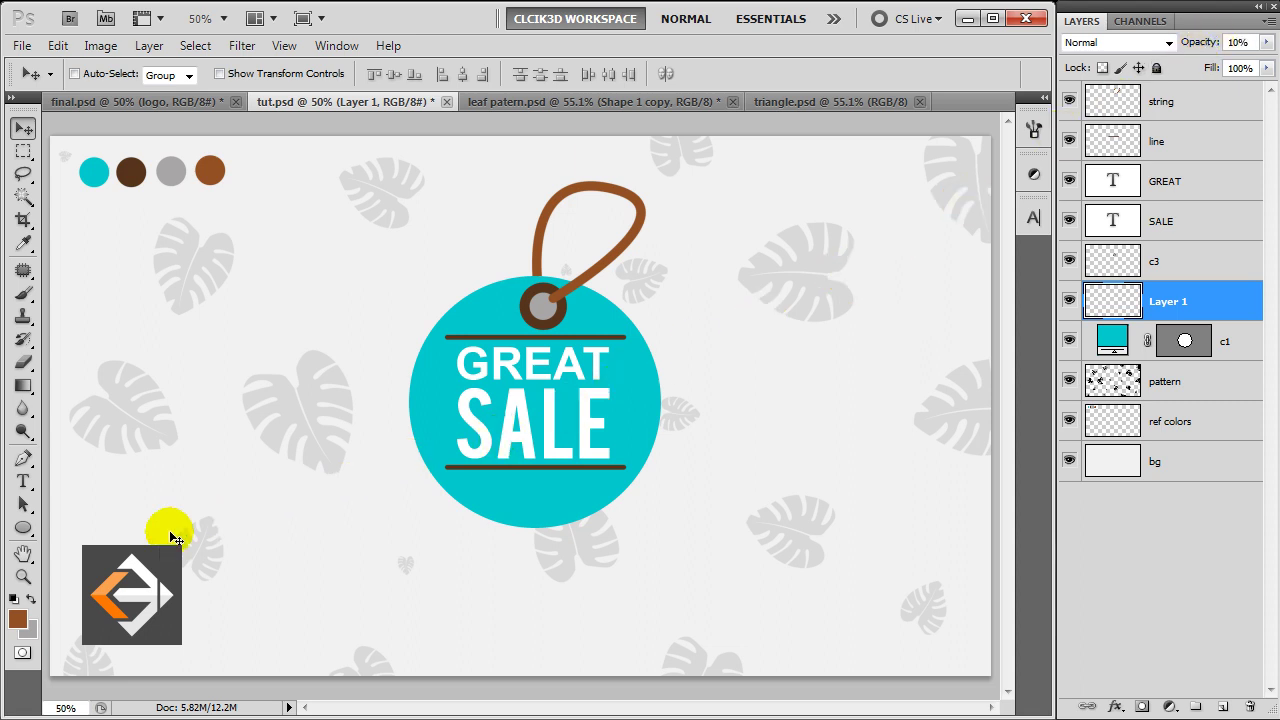
{"action": "left_click", "coordinate": [14, 597]}
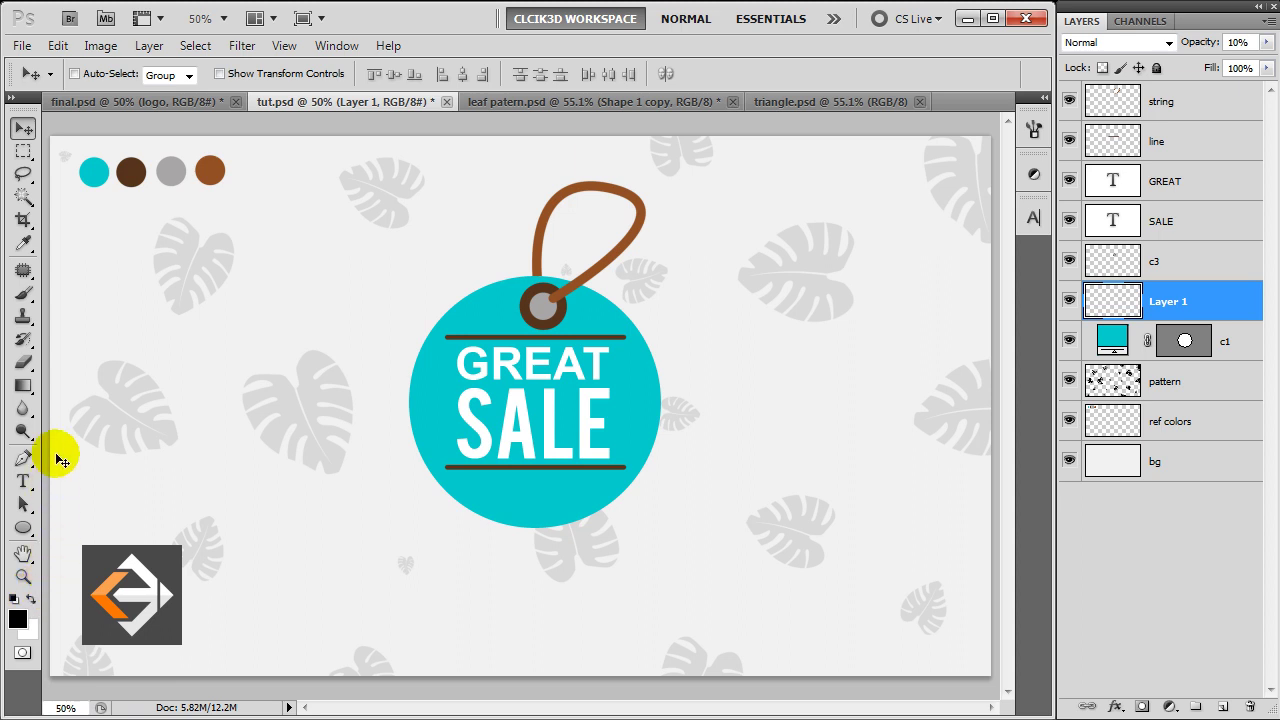
Choose the 690 leaf brush, shrink it, and enable Shape Dynamics and Scattering.
{"action": "left_click", "coordinate": [23, 293]}
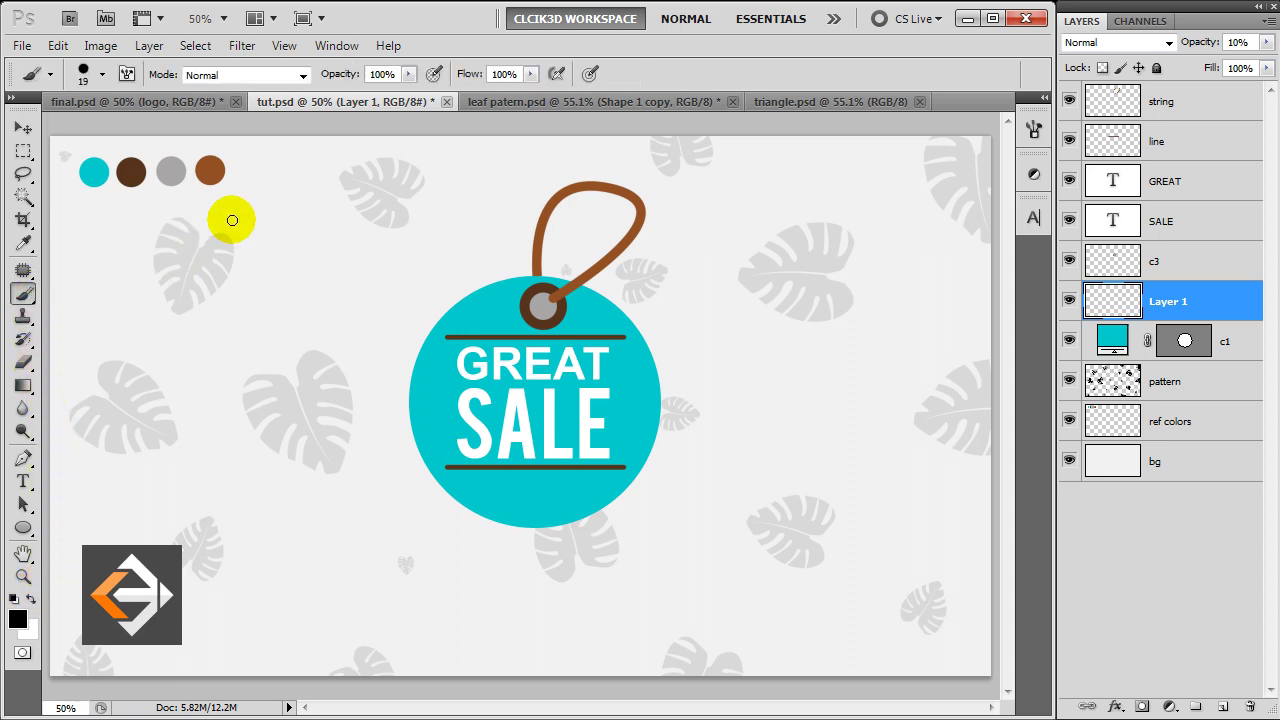
{"action": "right_click", "coordinate": [232, 220]}
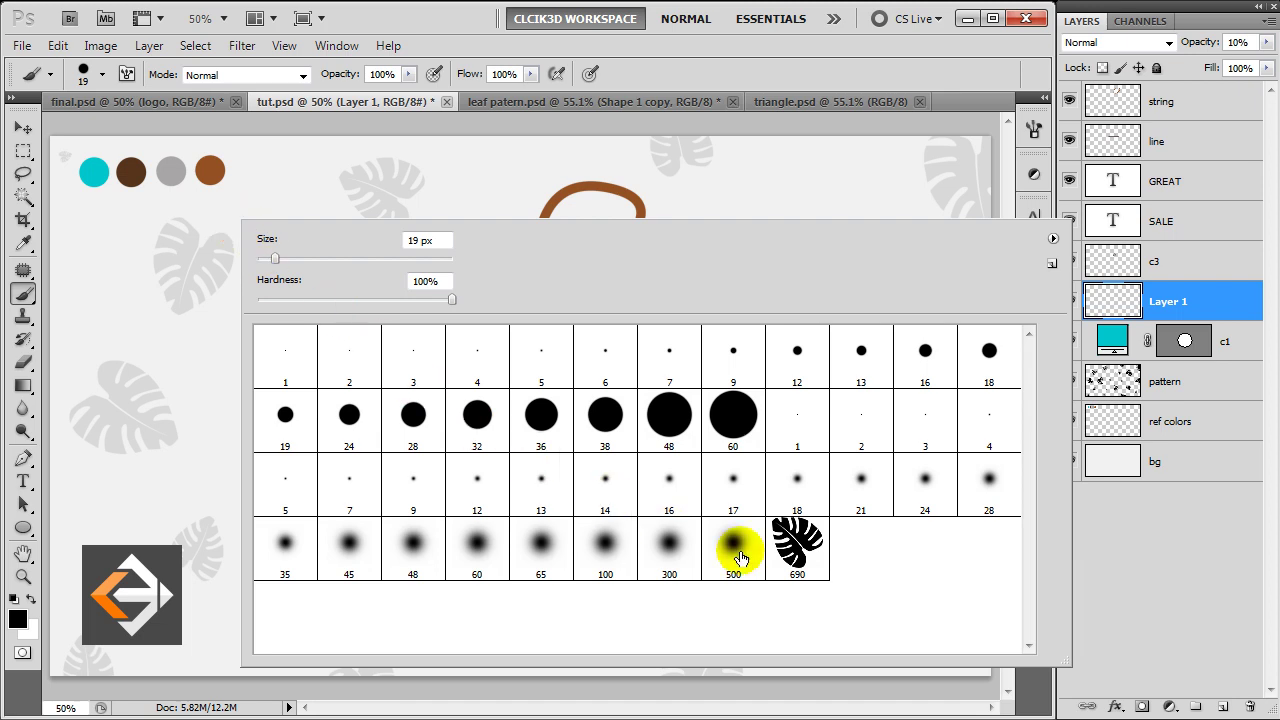
{"action": "double_click", "coordinate": [793, 560]}
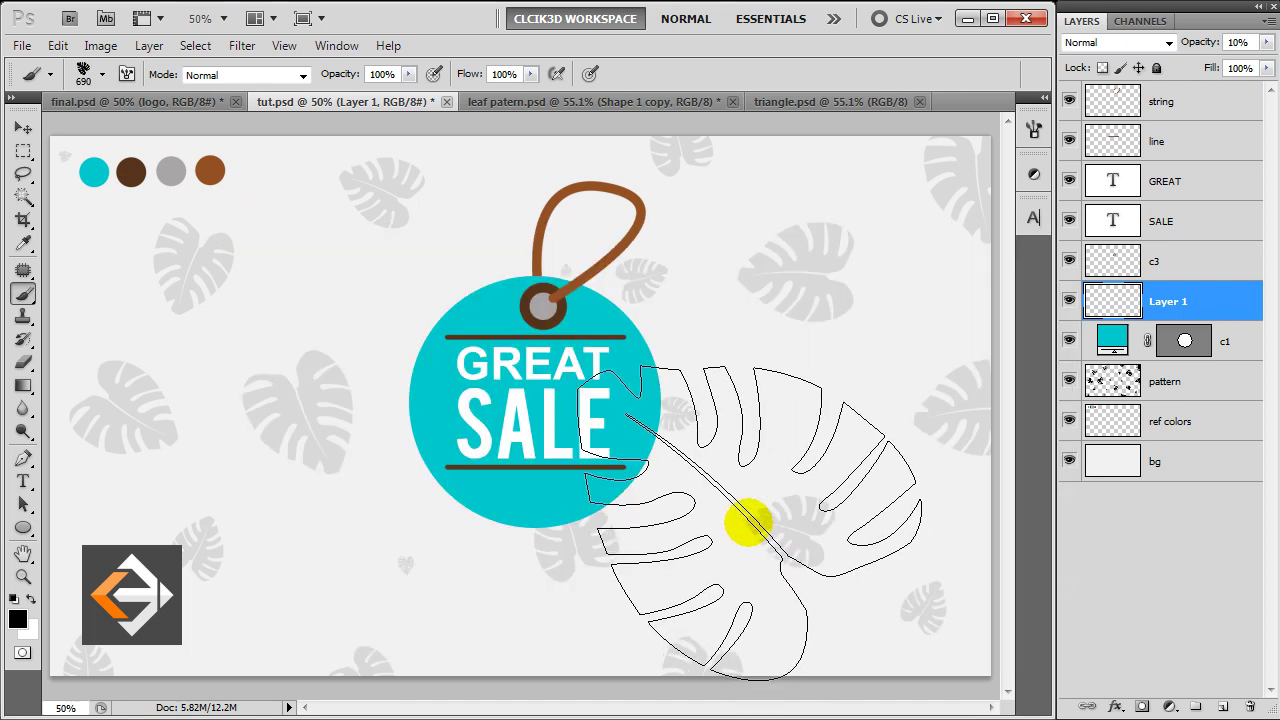
{"action": "key", "text": "bracketleft"}
{"action": "key", "text": "bracketleft"}
{"action": "key", "text": "bracketleft"}
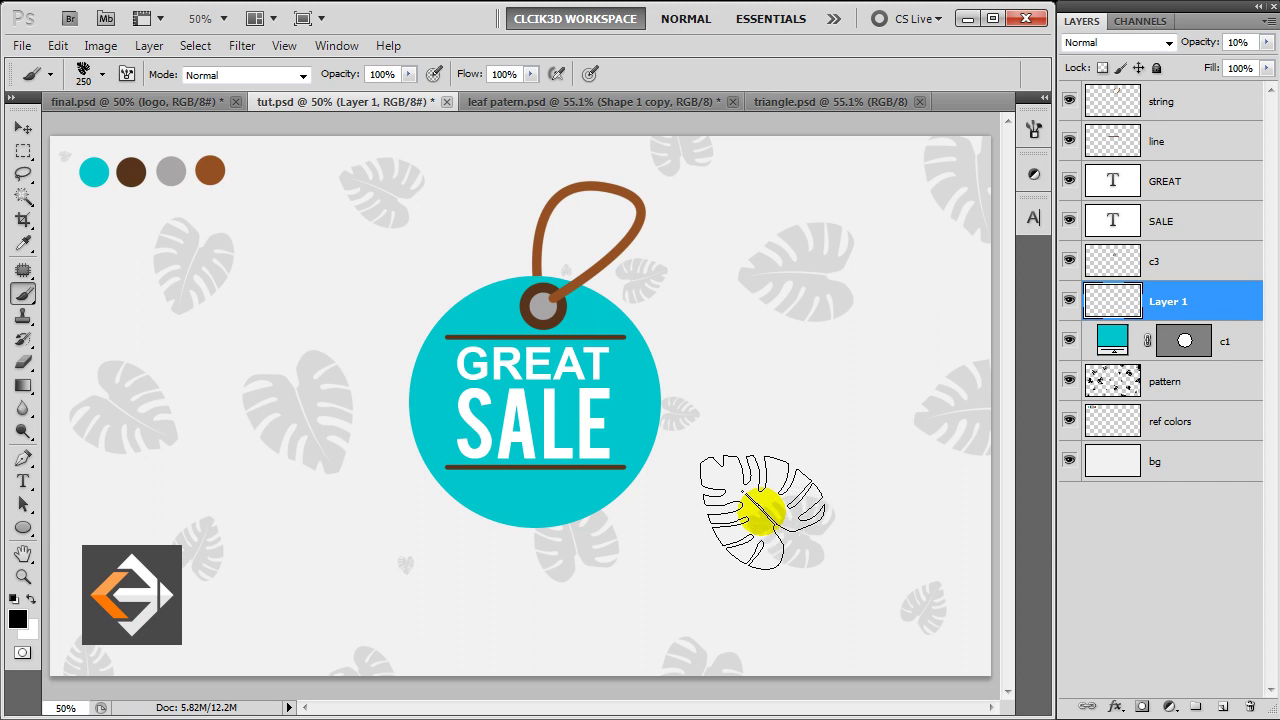
{"action": "left_click", "coordinate": [1034, 131]}
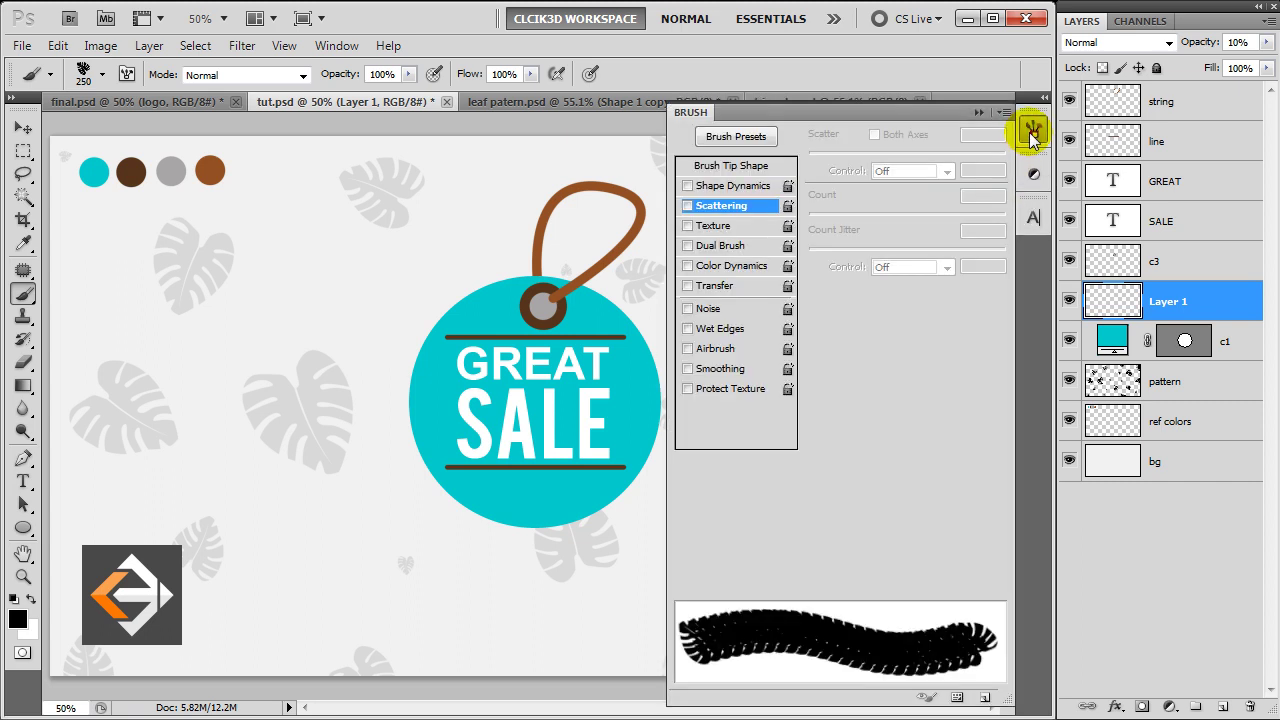
{"action": "left_click", "coordinate": [745, 186]}
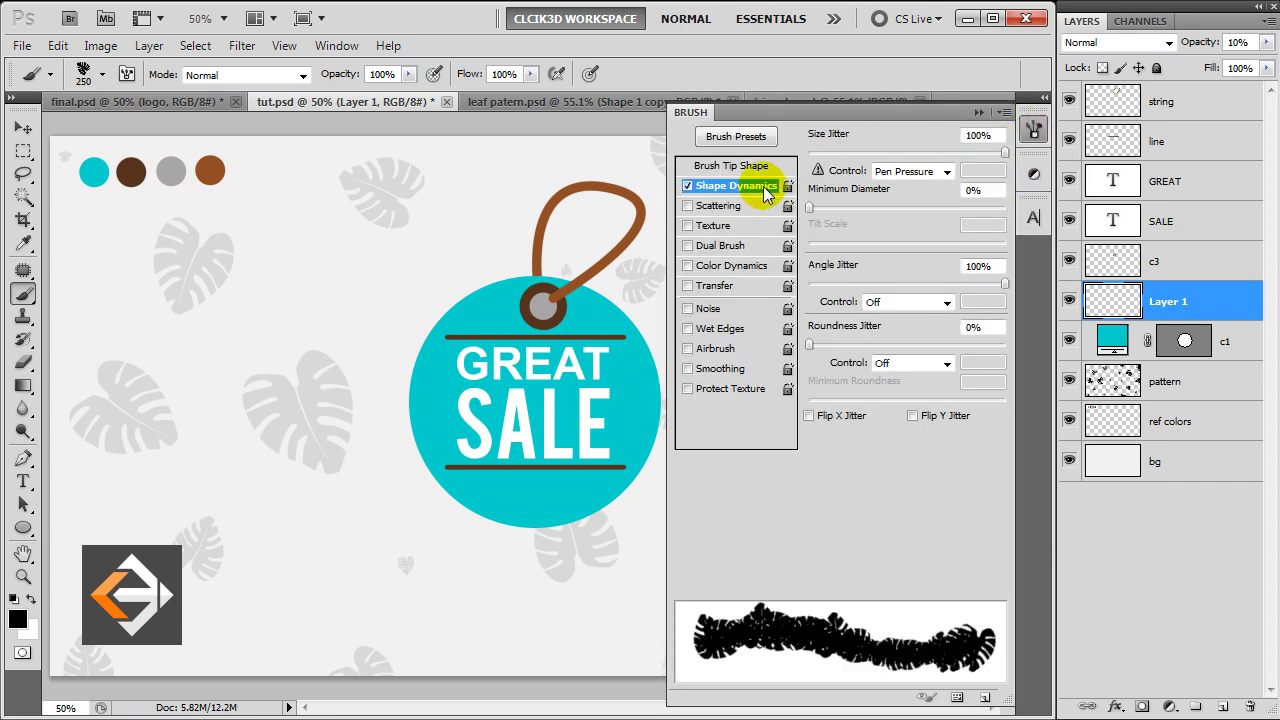
{"action": "left_click", "coordinate": [754, 207]}
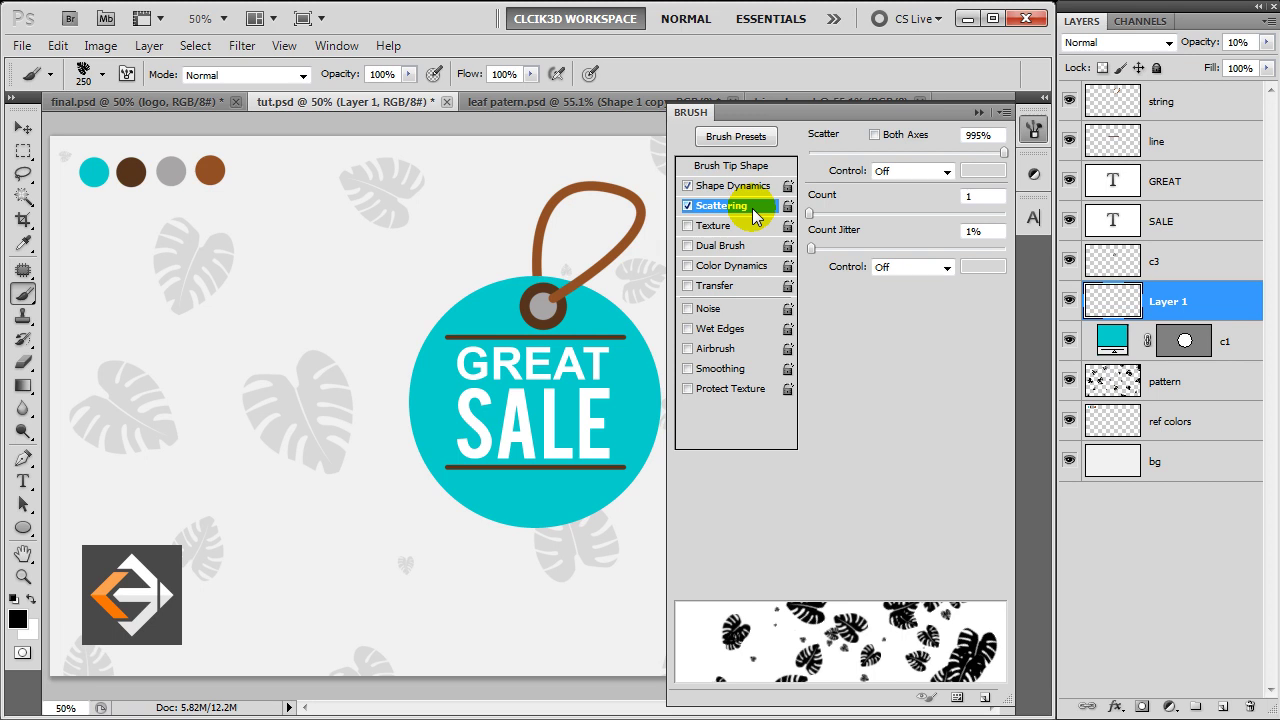
{"action": "left_click", "coordinate": [978, 112]}
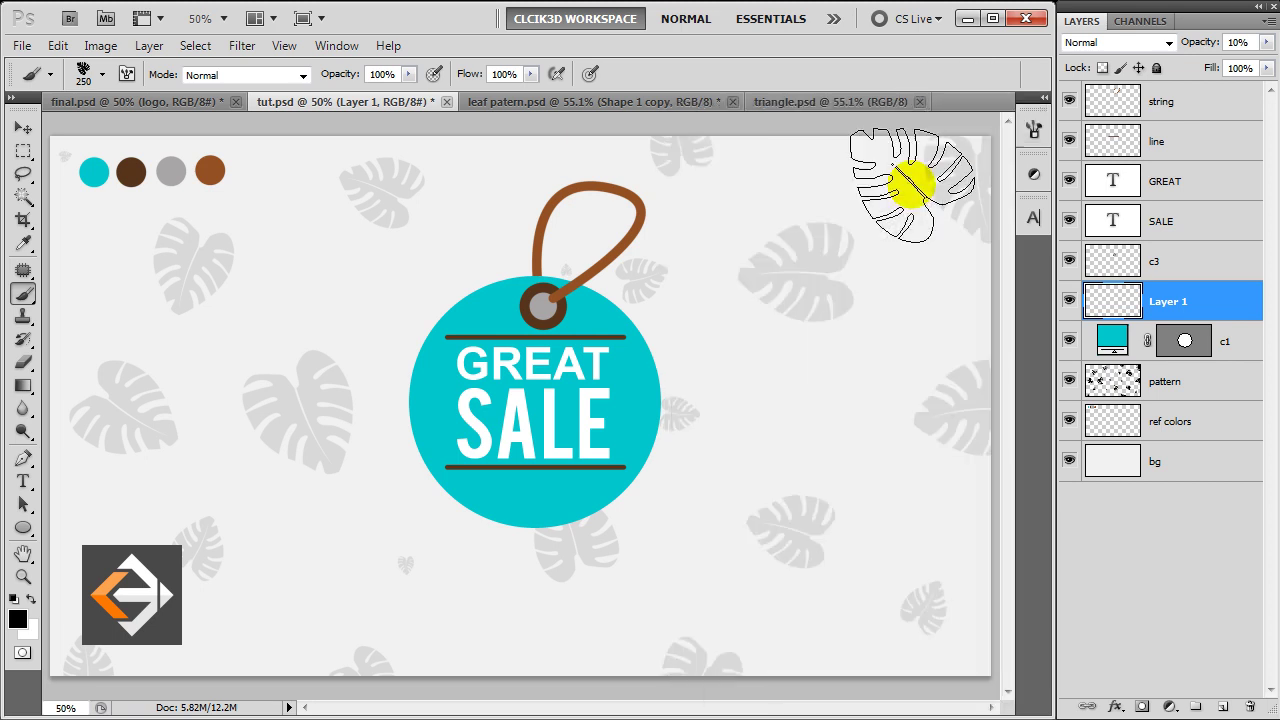
Paint faint scattered leaves over the tag and add a layer mask limiting them to the circle.
{"action": "mouse_move", "coordinate": [657, 400]}
{"action": "left_mouse_down"}
{"action": "mouse_move", "coordinate": [622, 398]}
{"action": "mouse_move", "coordinate": [510, 500]}
{"action": "mouse_move", "coordinate": [471, 457]}
{"action": "mouse_move", "coordinate": [423, 434]}
{"action": "mouse_move", "coordinate": [414, 357]}
{"action": "mouse_move", "coordinate": [571, 394]}
{"action": "mouse_move", "coordinate": [529, 409]}
{"action": "mouse_move", "coordinate": [529, 277]}
{"action": "mouse_move", "coordinate": [510, 293]}
{"action": "mouse_move", "coordinate": [643, 286]}
{"action": "mouse_move", "coordinate": [614, 294]}
{"action": "mouse_move", "coordinate": [663, 314]}
{"action": "mouse_move", "coordinate": [605, 502]}
{"action": "mouse_move", "coordinate": [608, 528]}
{"action": "mouse_move", "coordinate": [655, 572]}
{"action": "left_mouse_up"}
{"action": "key", "text": "bracketleft"}
{"action": "key", "text": "bracketleft"}
{"action": "key", "text": "bracketleft"}
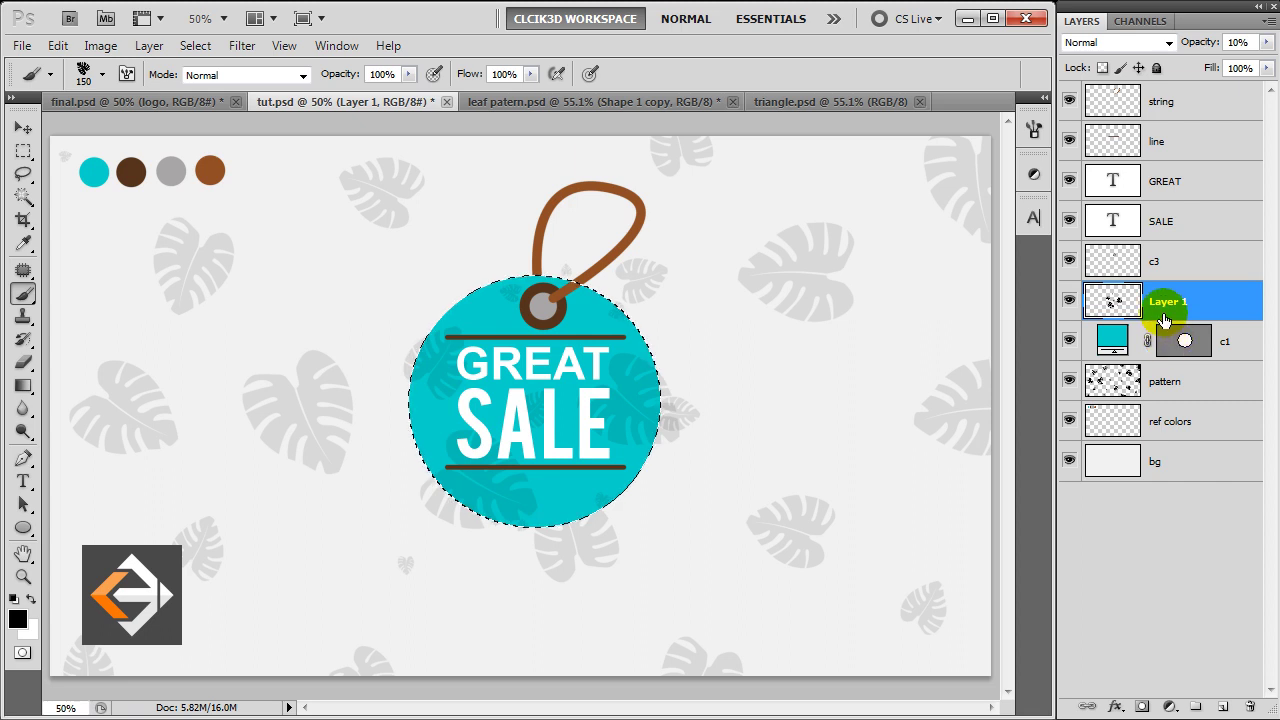
{"action": "left_click", "coordinate": [1138, 707]}
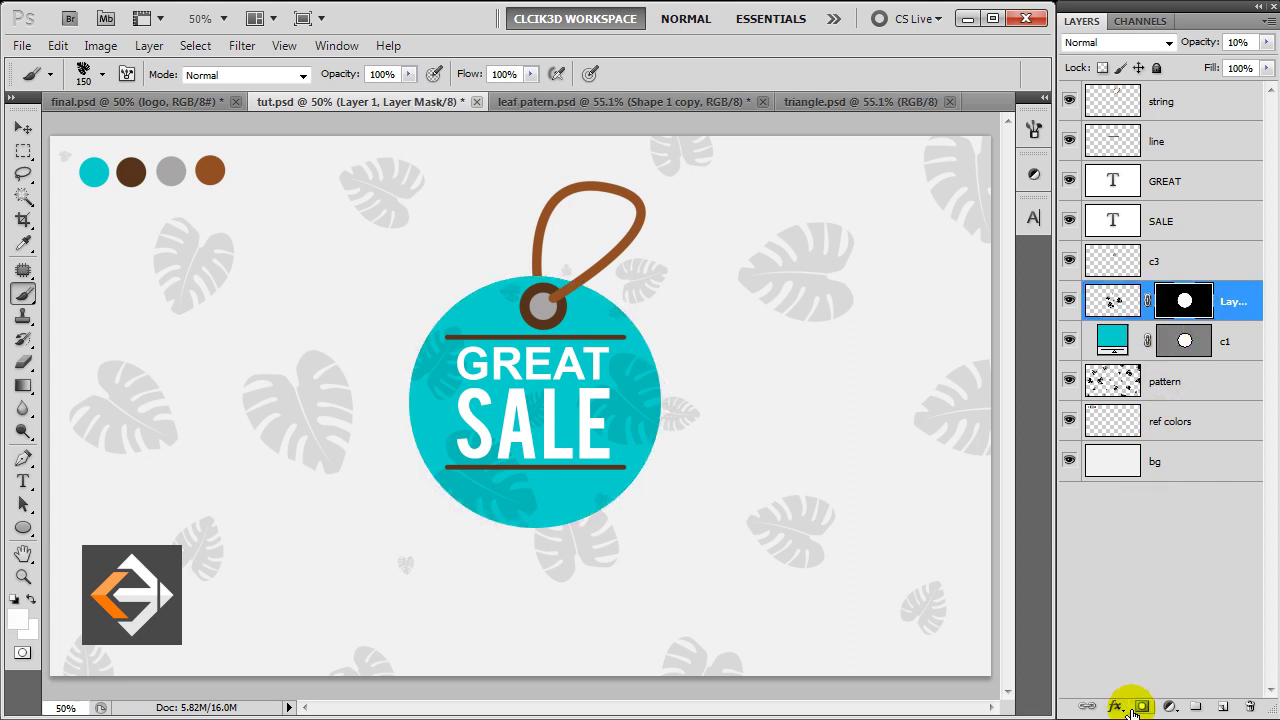
{"action": "left_click", "coordinate": [1115, 305]}
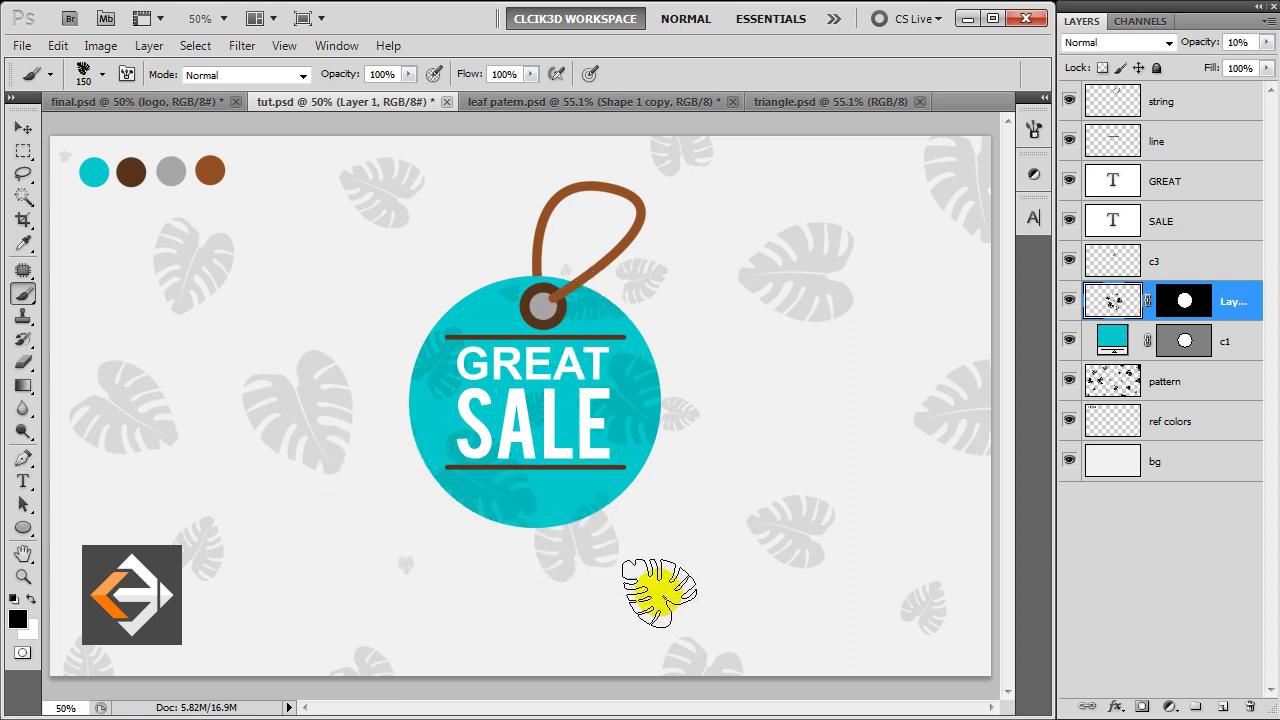
{"action": "key", "text": "v"}
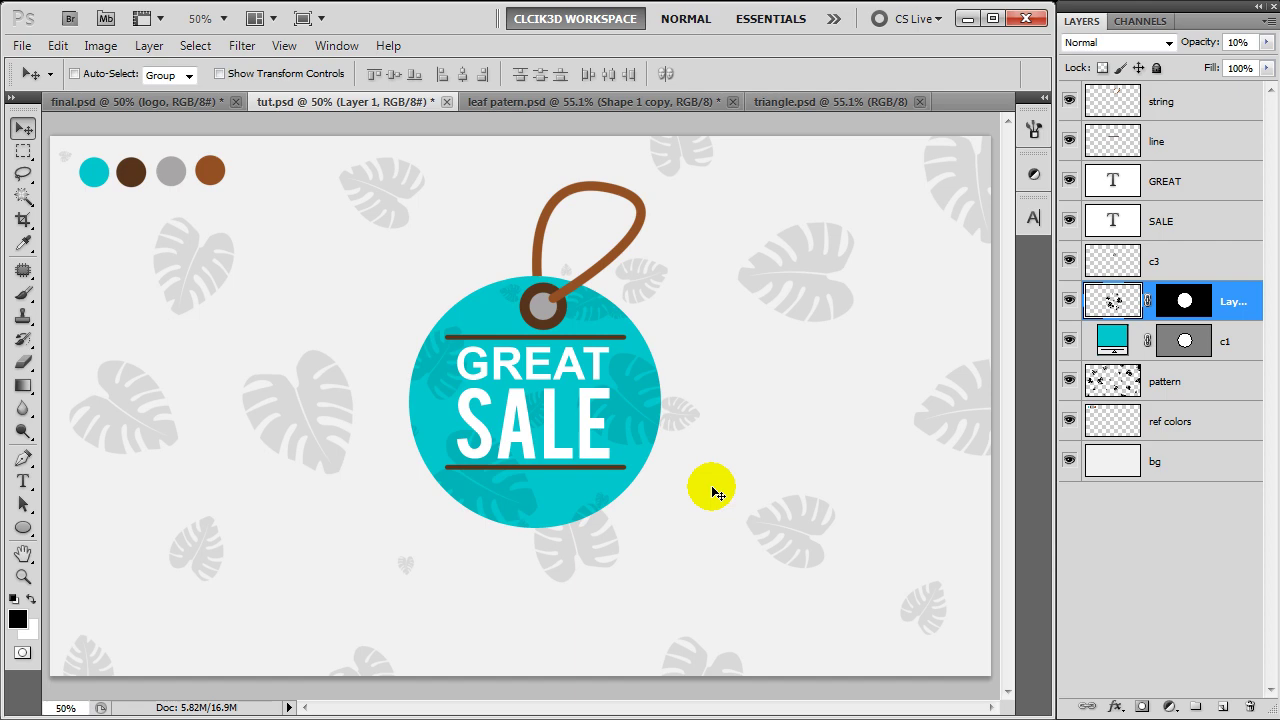
{"action": "left_click", "coordinate": [1222, 342]}
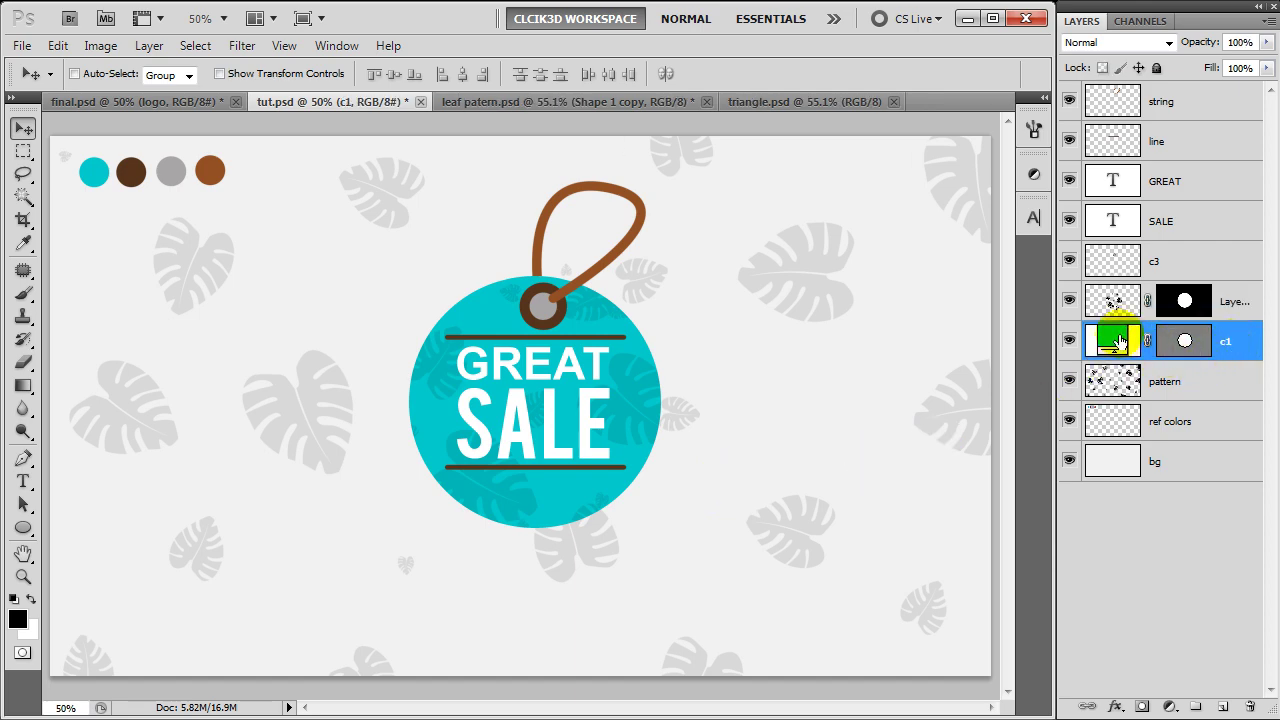
{"action": "double_click", "coordinate": [1120, 342]}
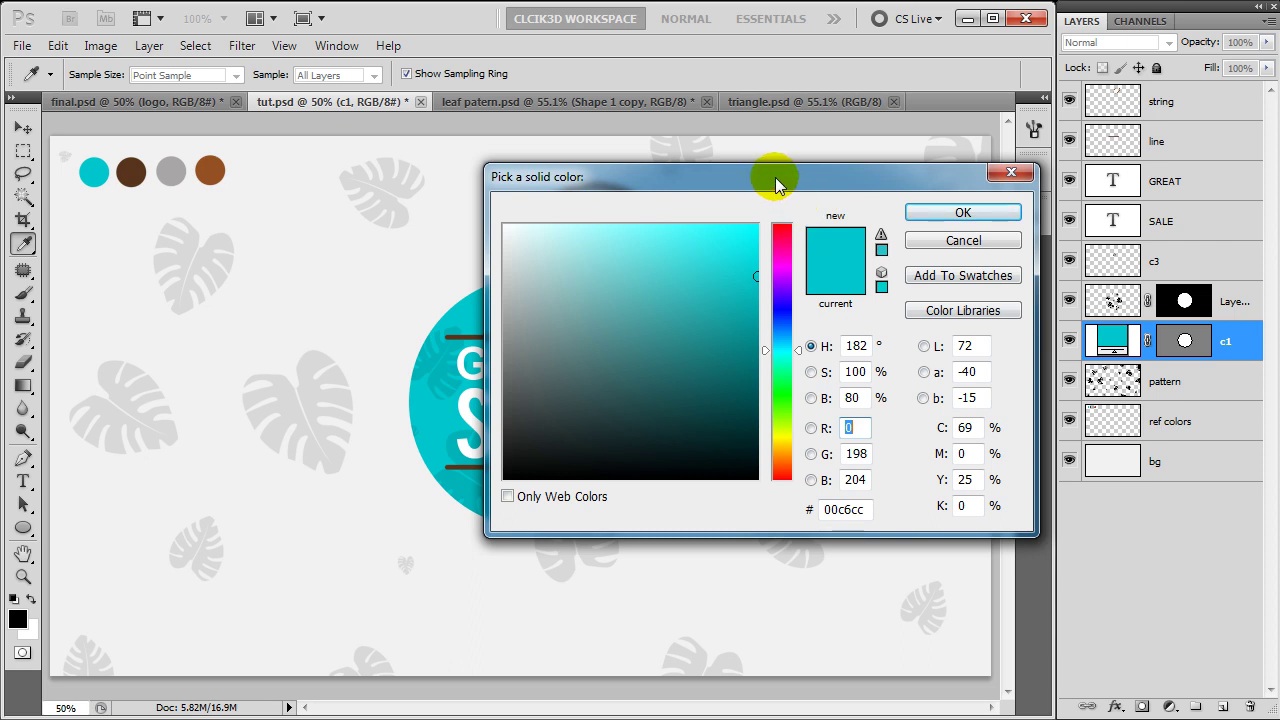
{"action": "left_click_drag", "start_coordinate": [773, 181], "coordinate": [967, 182]}
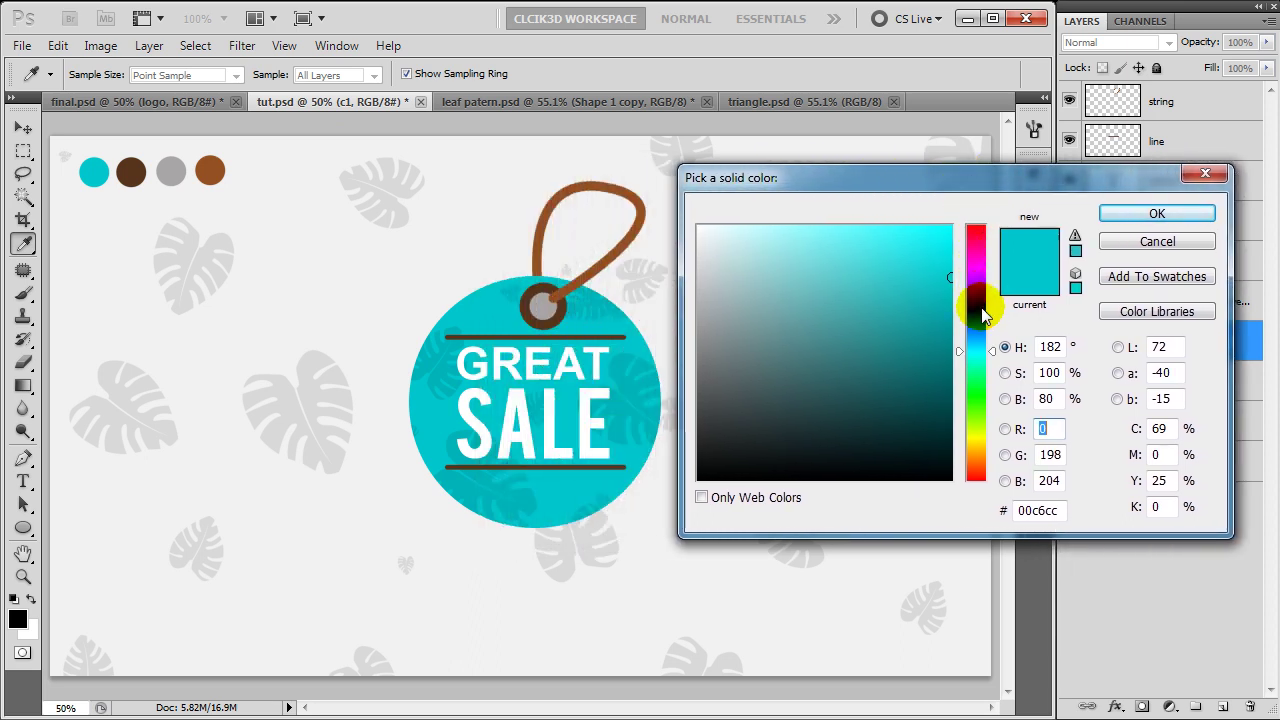
{"action": "left_click_drag", "start_coordinate": [984, 306], "coordinate": [984, 326]}
{"action": "left_click_drag", "start_coordinate": [978, 383], "coordinate": [976, 453]}
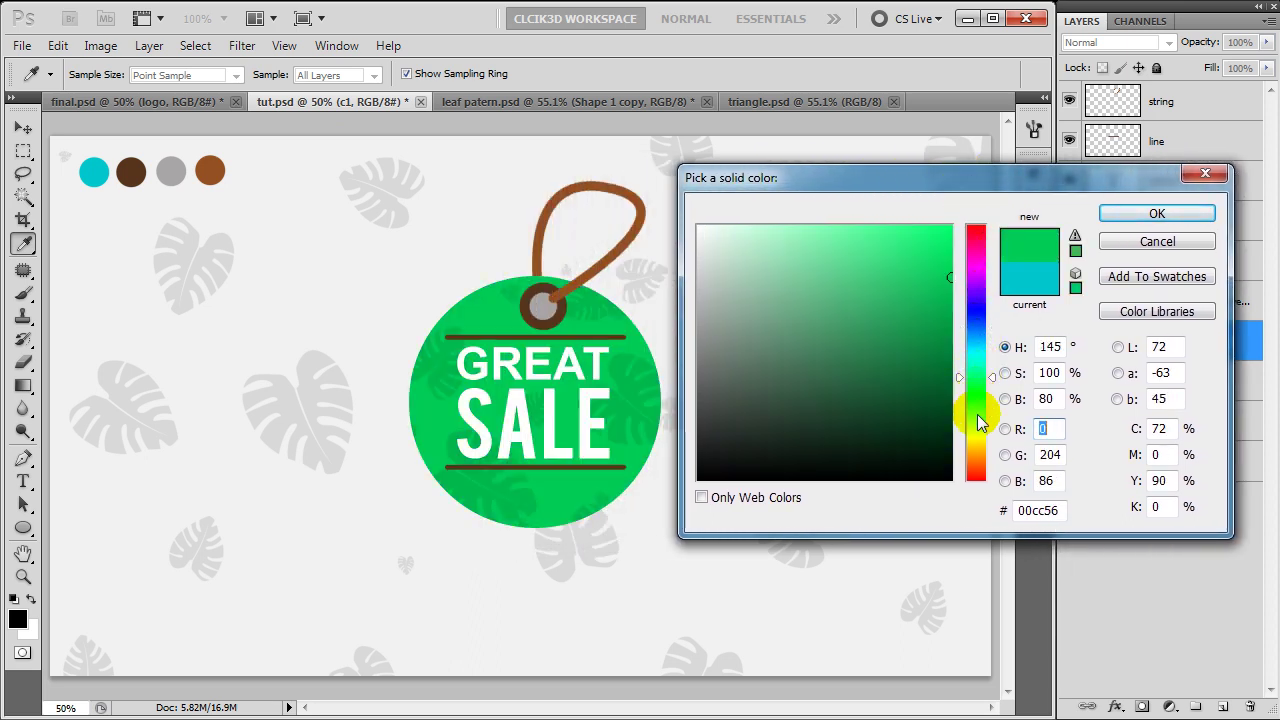
{"action": "left_click", "coordinate": [971, 467]}
{"action": "left_click_drag", "start_coordinate": [973, 415], "coordinate": [980, 325]}
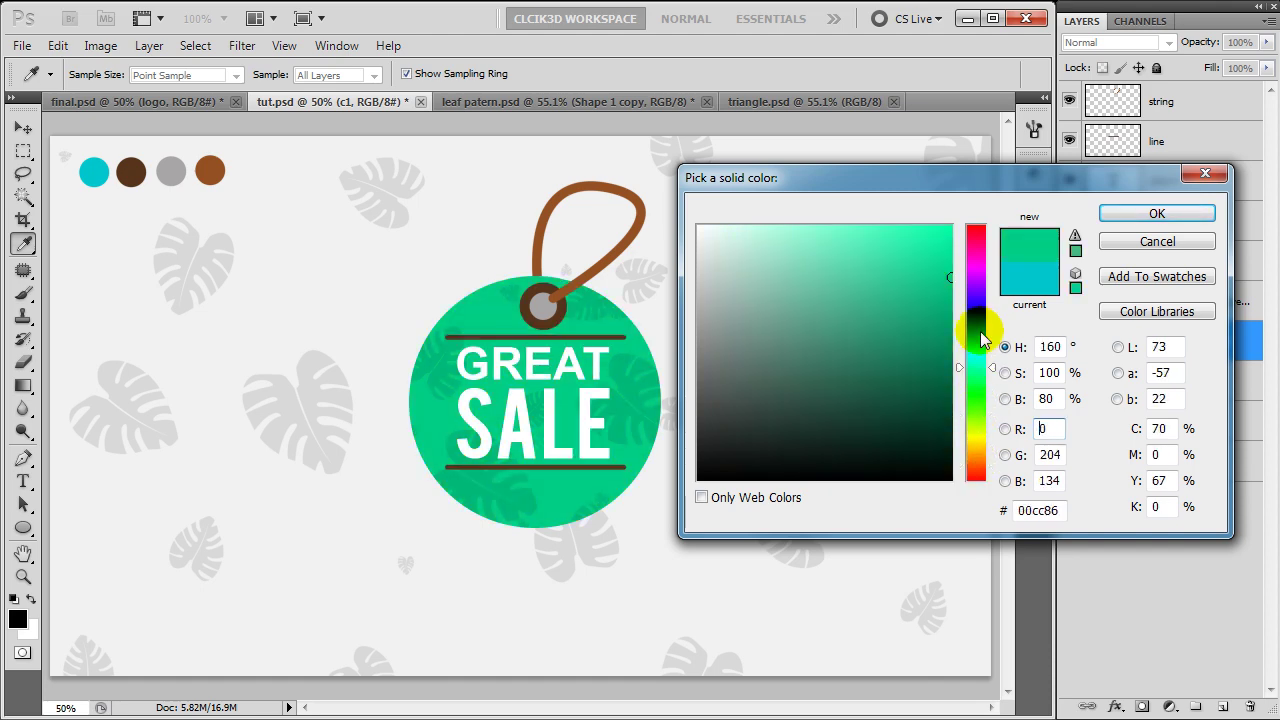
{"action": "left_click", "coordinate": [1110, 242]}
{"action": "left_click", "coordinate": [1233, 352]}
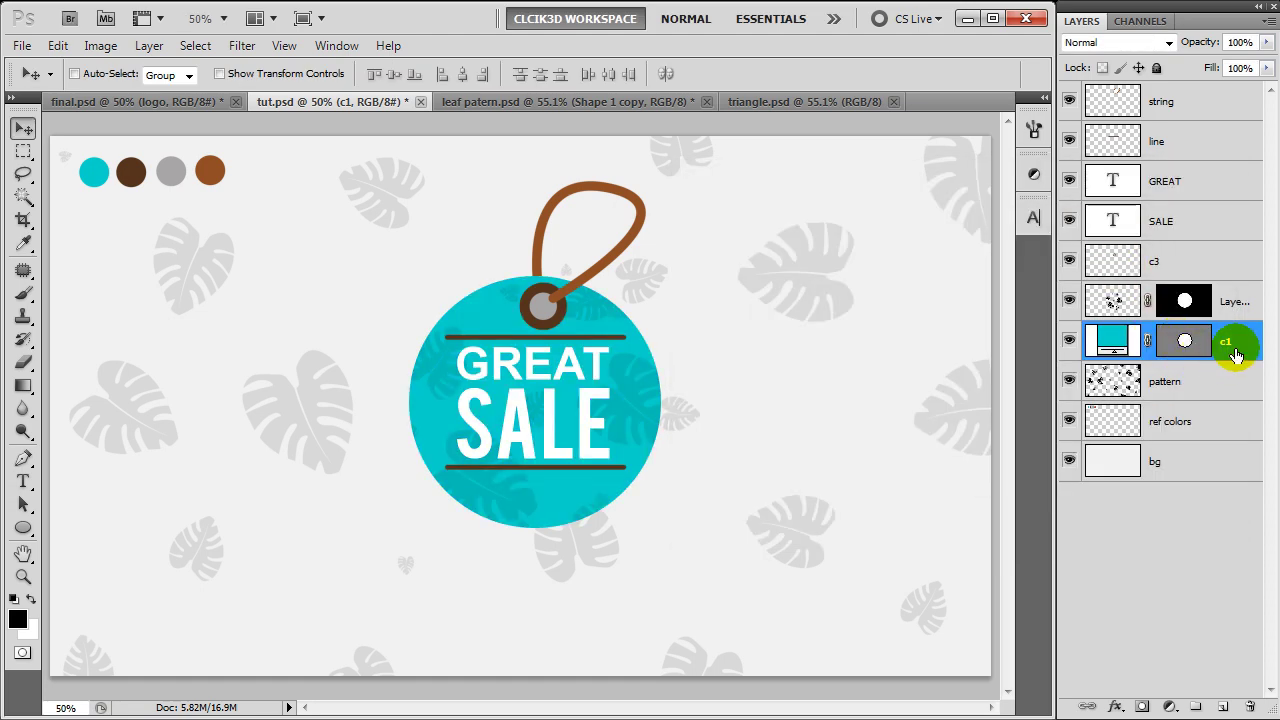
Group the tag layers from c1 to string and hide the pattern, ref colors and bg layers.
{"action": "left_click", "coordinate": [1241, 110], "text": "shift"}
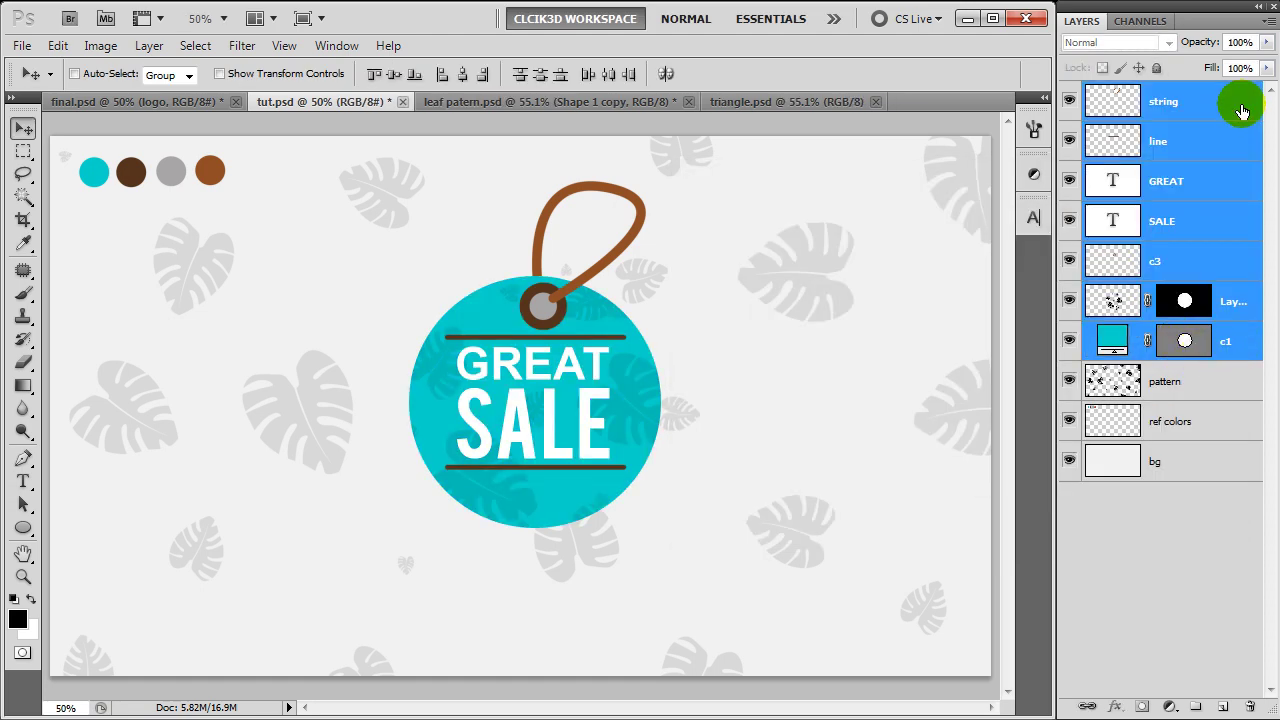
{"action": "key", "text": "ctrl+g"}
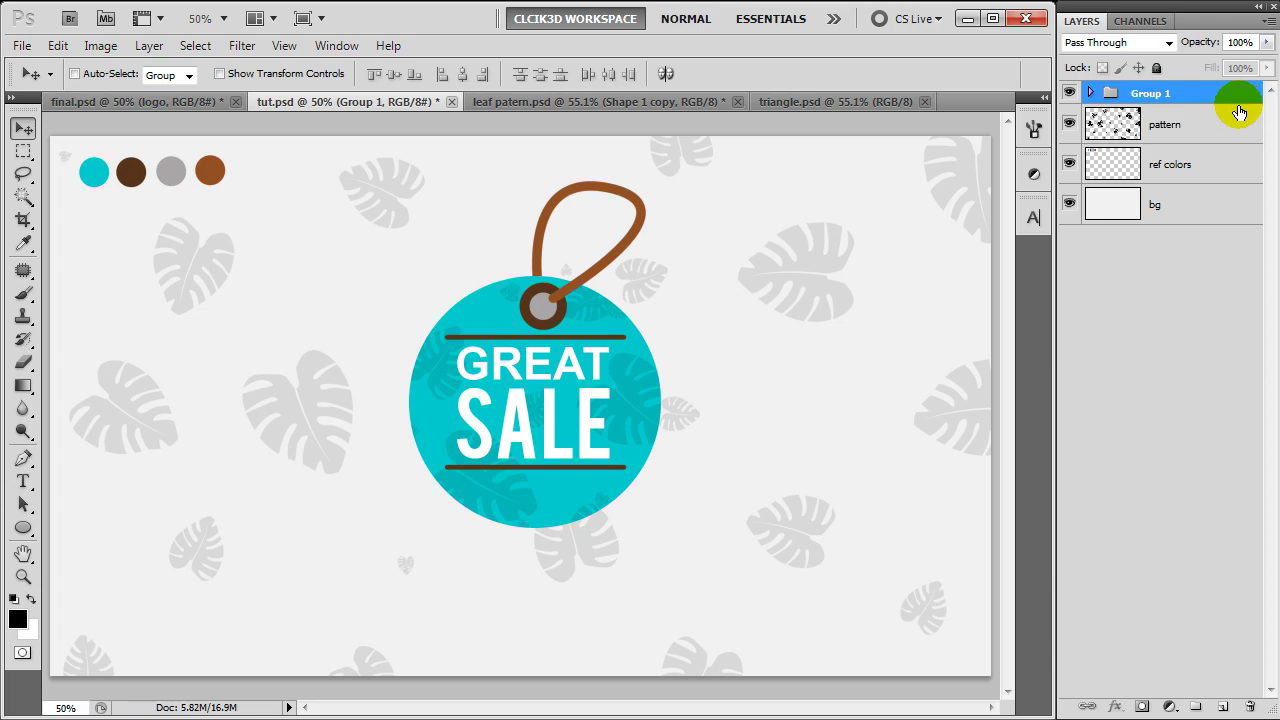
{"action": "left_click_drag", "start_coordinate": [1070, 124], "coordinate": [1069, 204]}
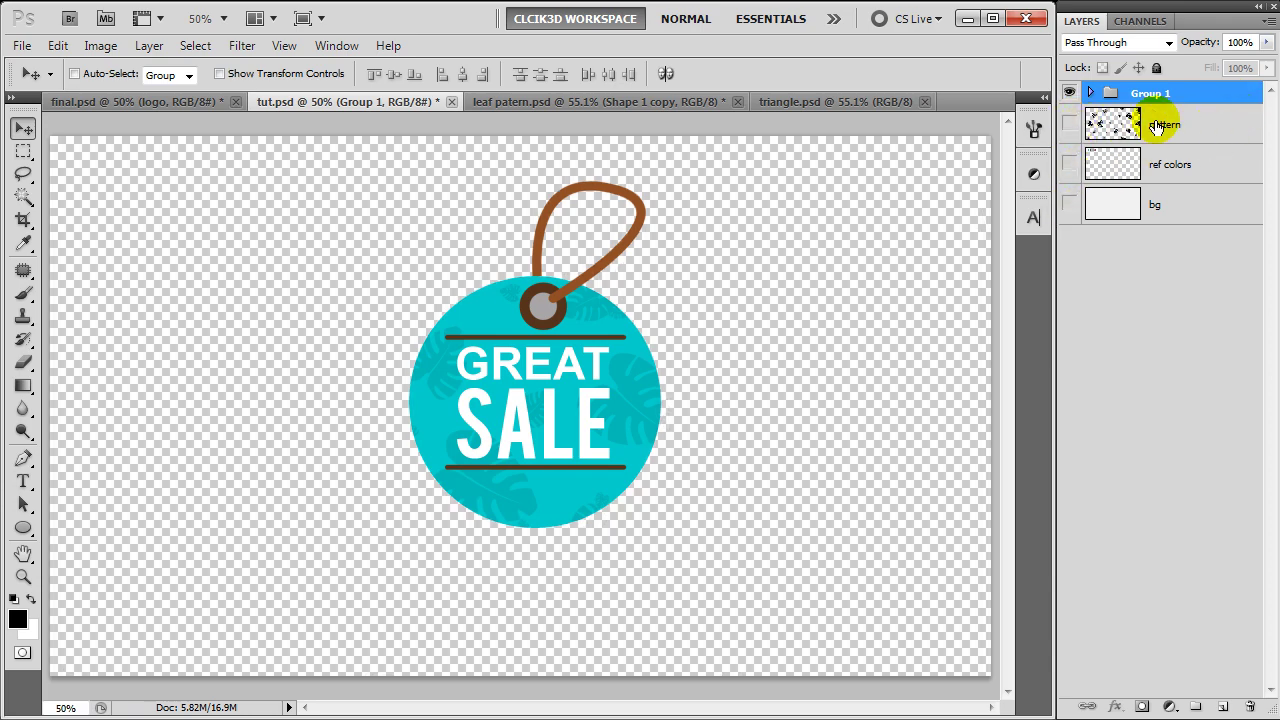
Stamp the visible tag into merged Layer 2, hide Group 1, and re-show the leaf pattern and bg.
{"action": "key", "text": "ctrl+shift+alt+e"}
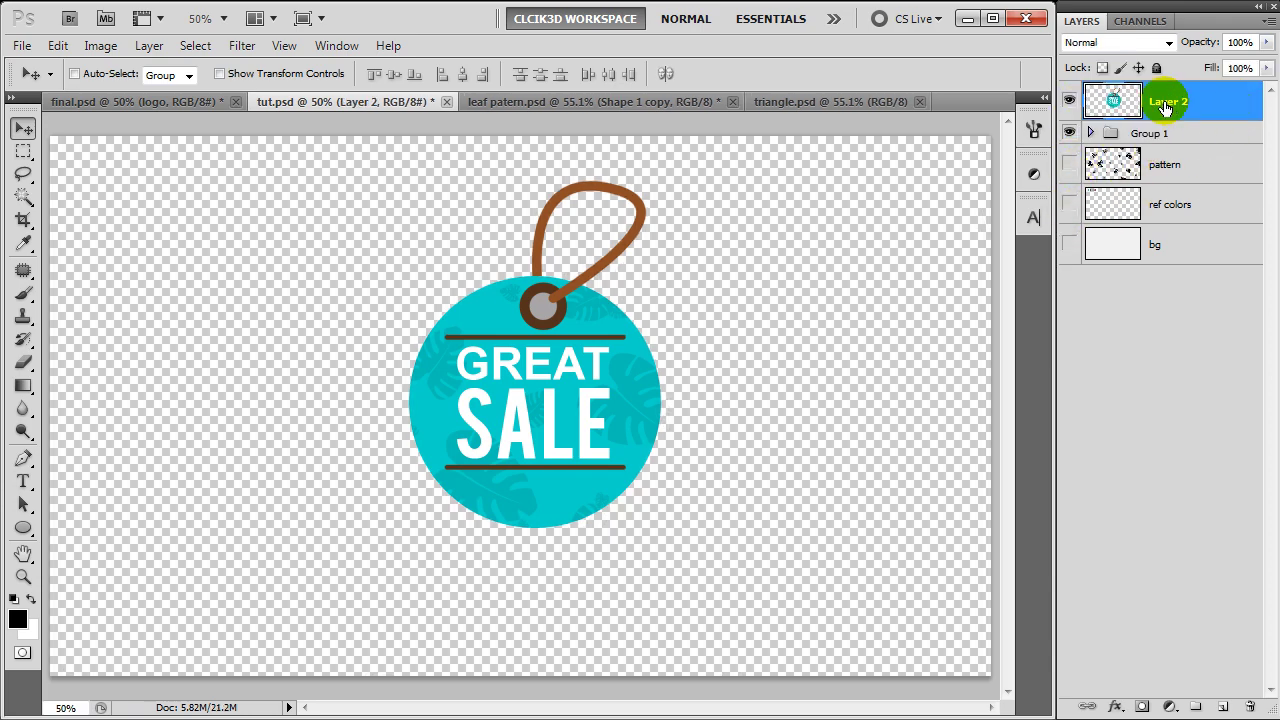
{"action": "left_click", "coordinate": [1068, 132]}
{"action": "left_click", "coordinate": [1070, 164]}
{"action": "left_click", "coordinate": [1069, 244]}
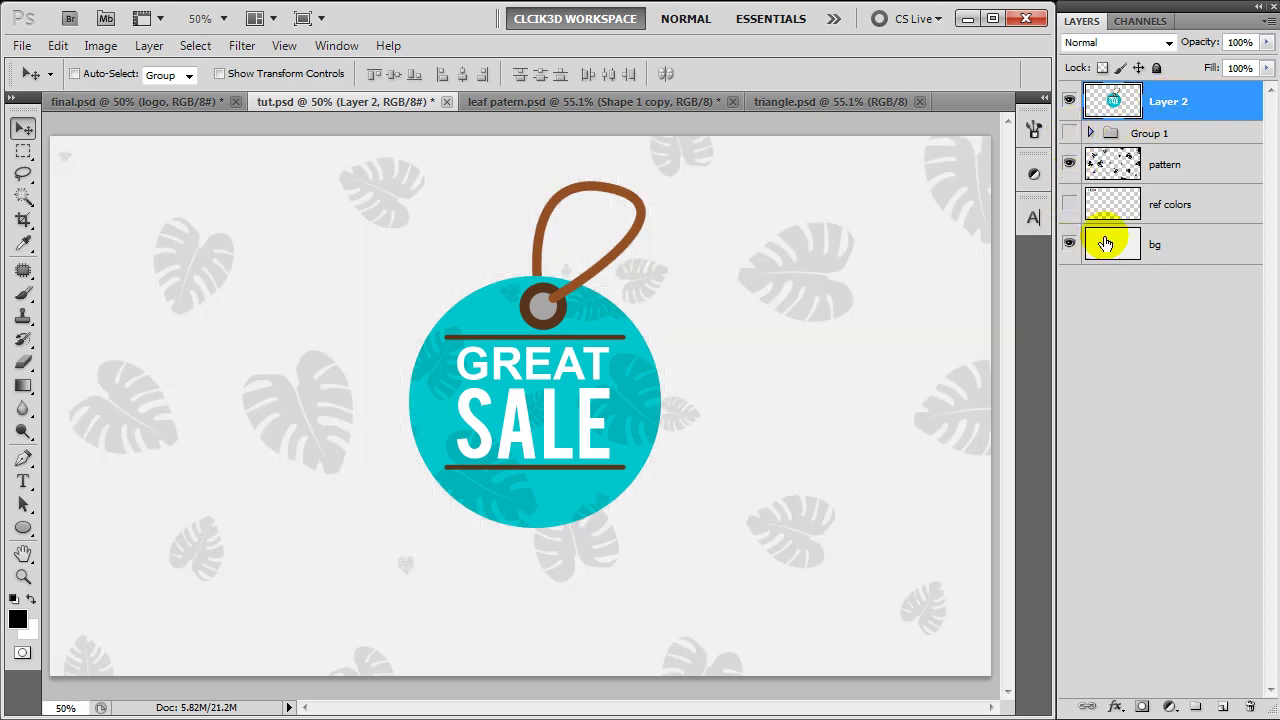
{"action": "double_click", "coordinate": [1227, 114]}
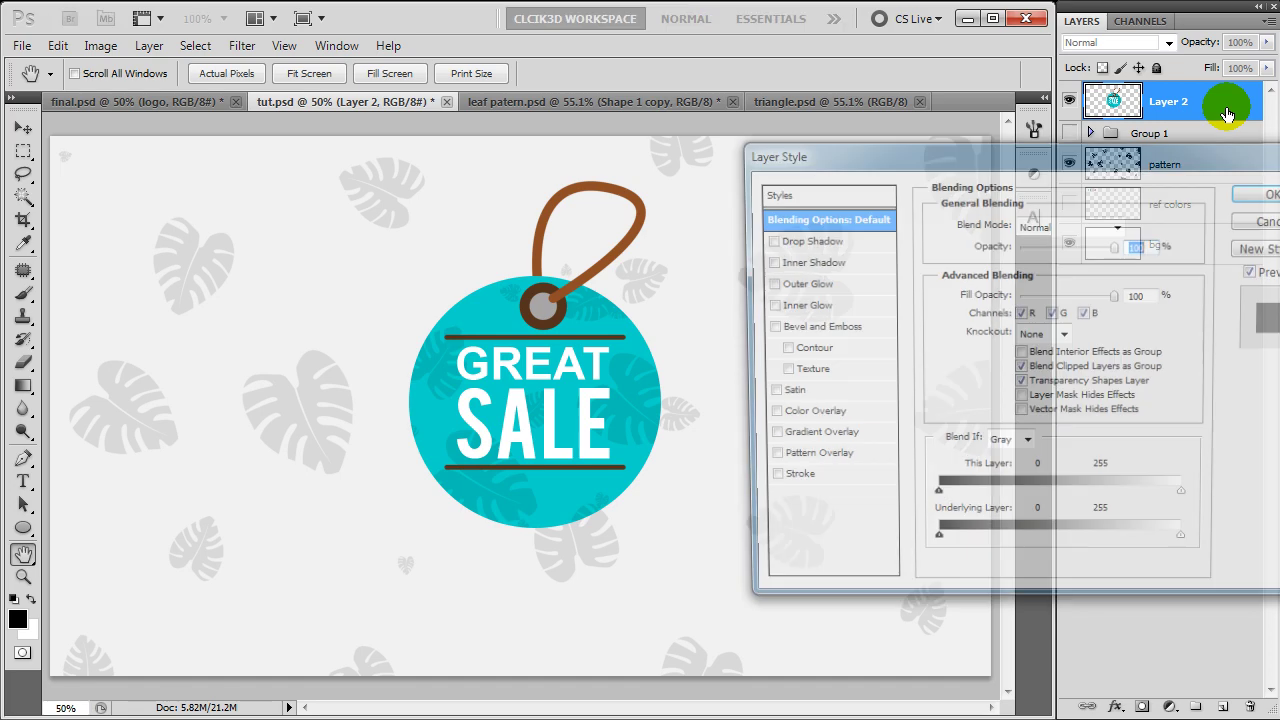
Give Layer 2 a grey drop shadow at 38 px distance with lowered opacity.
{"action": "left_click", "coordinate": [834, 240]}
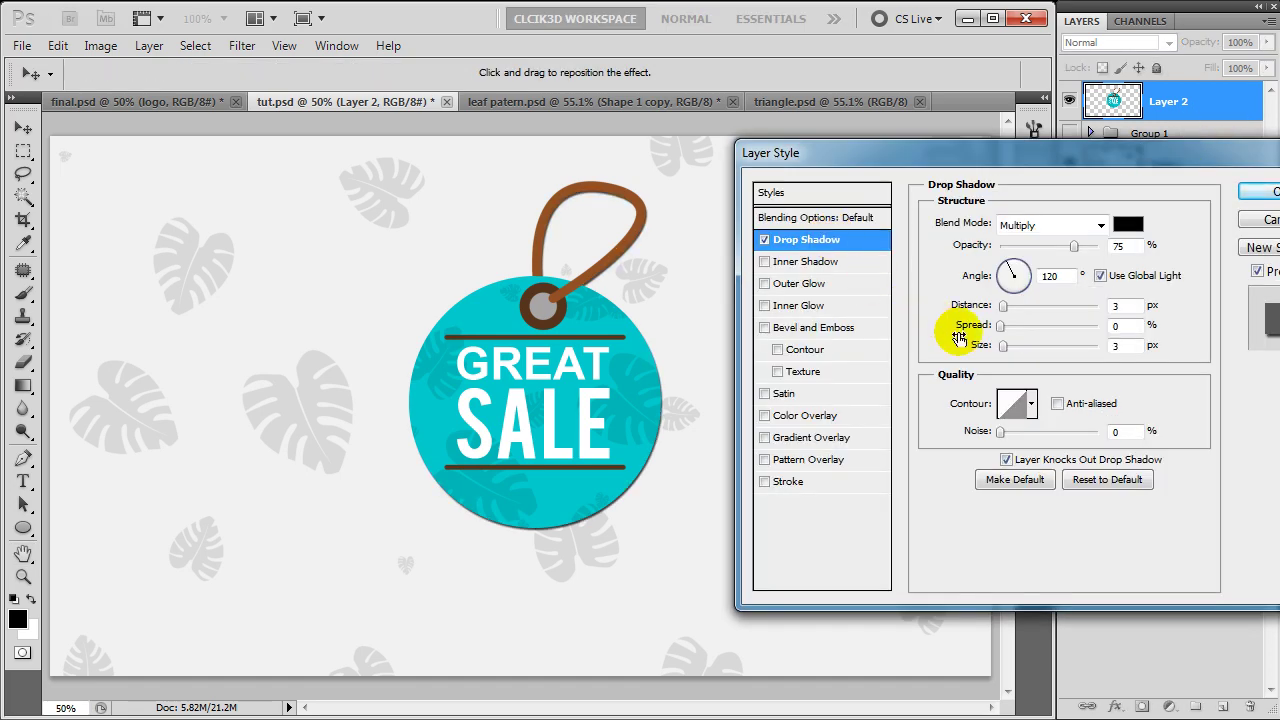
{"action": "left_click_drag", "start_coordinate": [1003, 305], "coordinate": [1038, 306]}
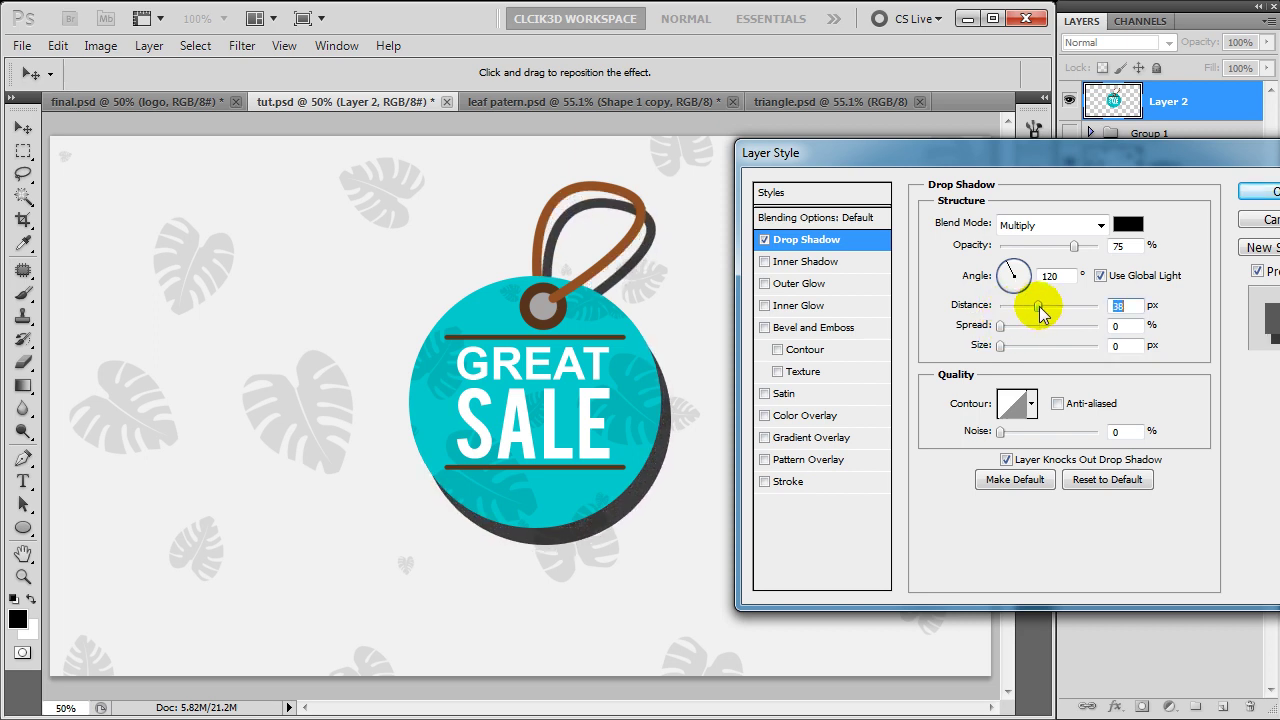
{"action": "left_click_drag", "start_coordinate": [1074, 246], "coordinate": [1062, 252]}
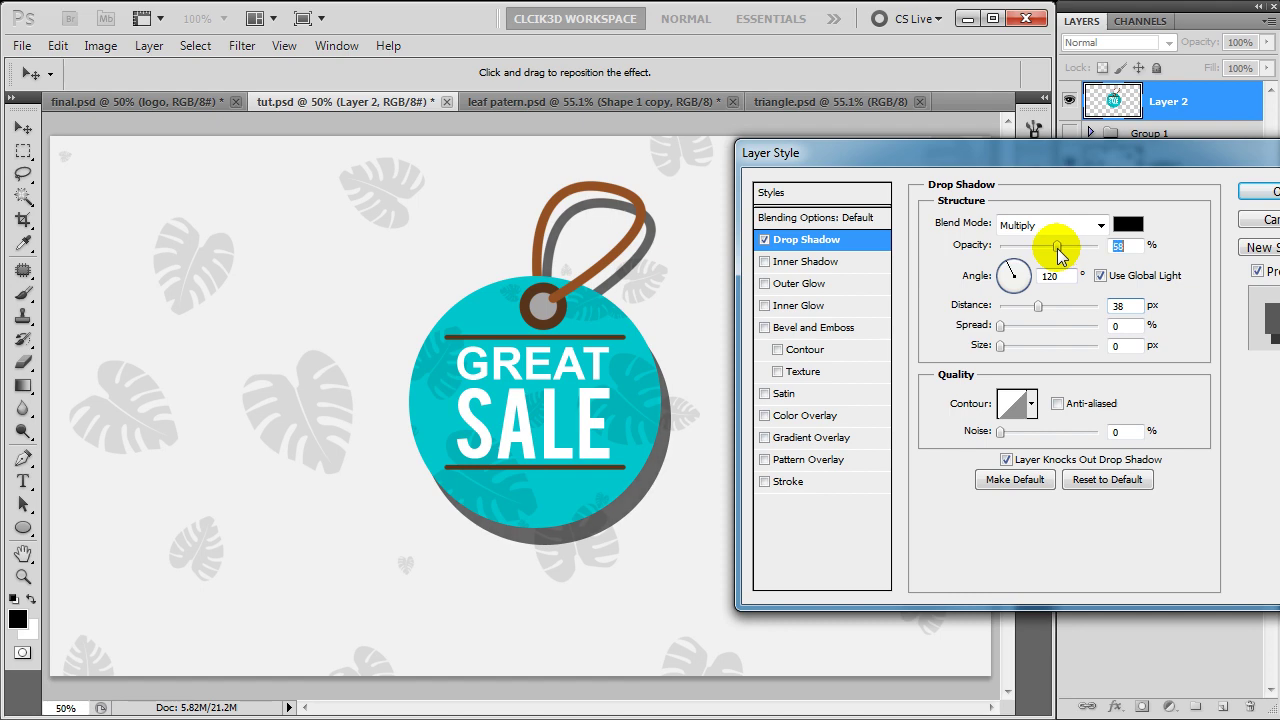
{"action": "left_click", "coordinate": [1250, 193]}
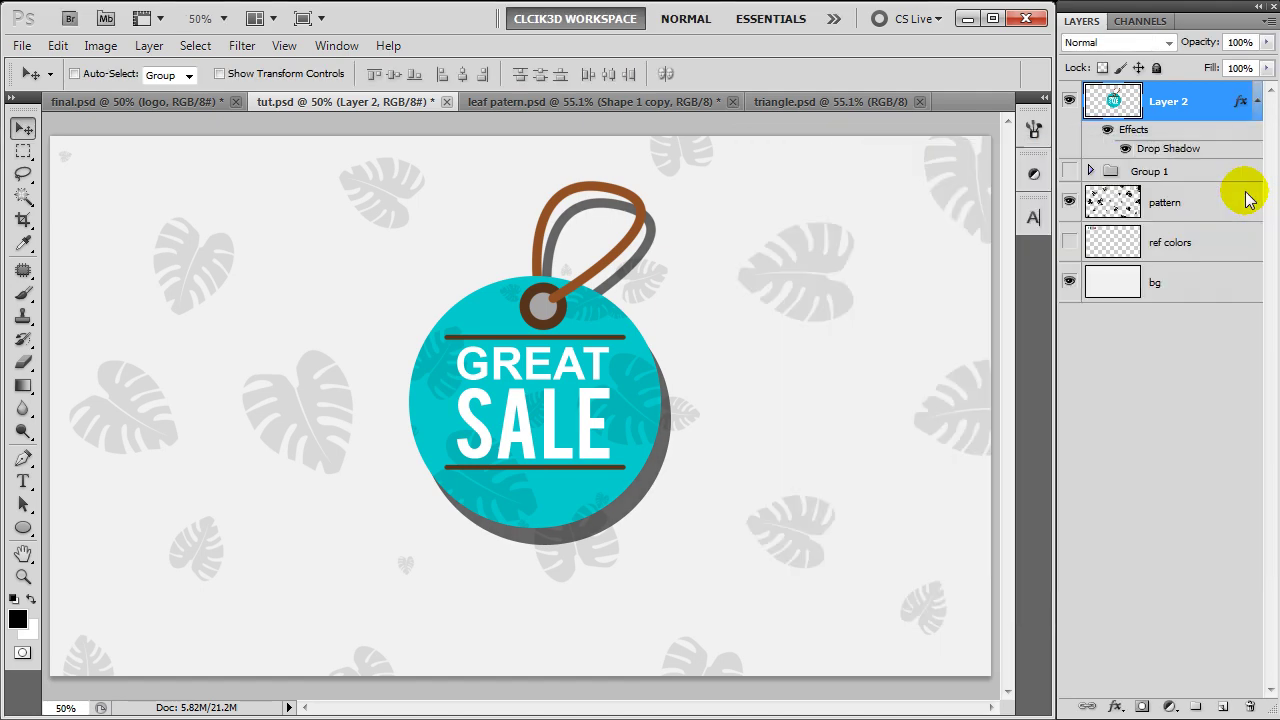
{"action": "left_click", "coordinate": [1221, 108]}
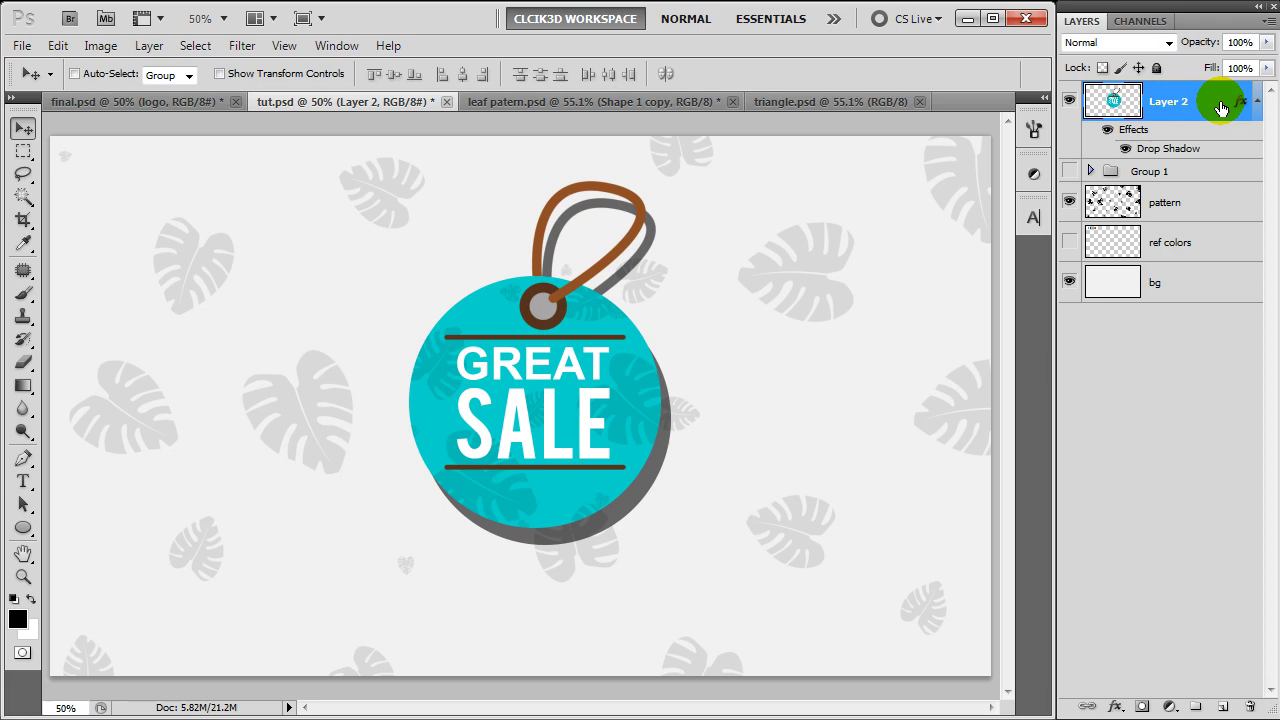